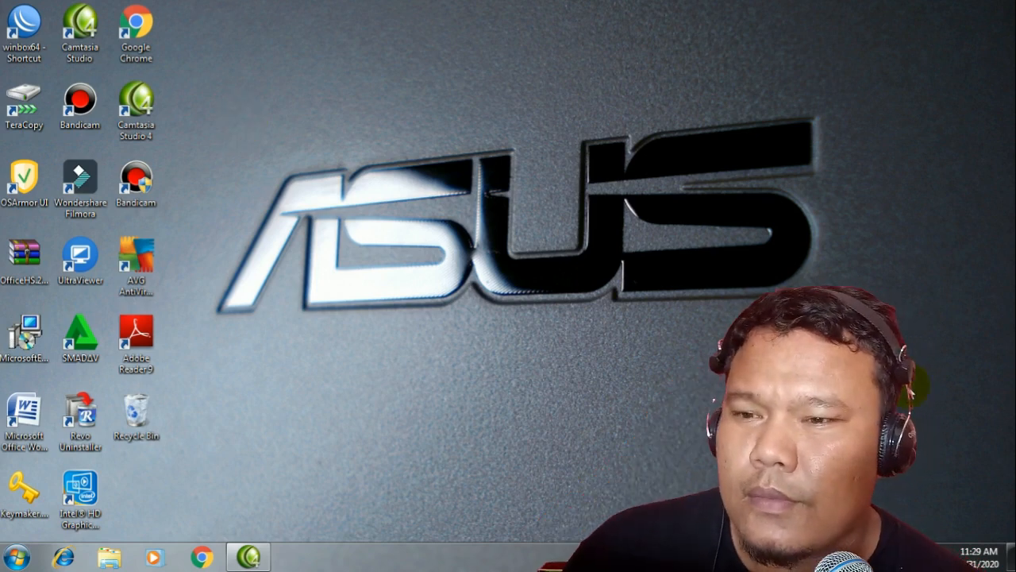
# Step: Launch Google Chrome from the desktop and bring up a New Tab window
pyautogui.doubleClick(136, 32)
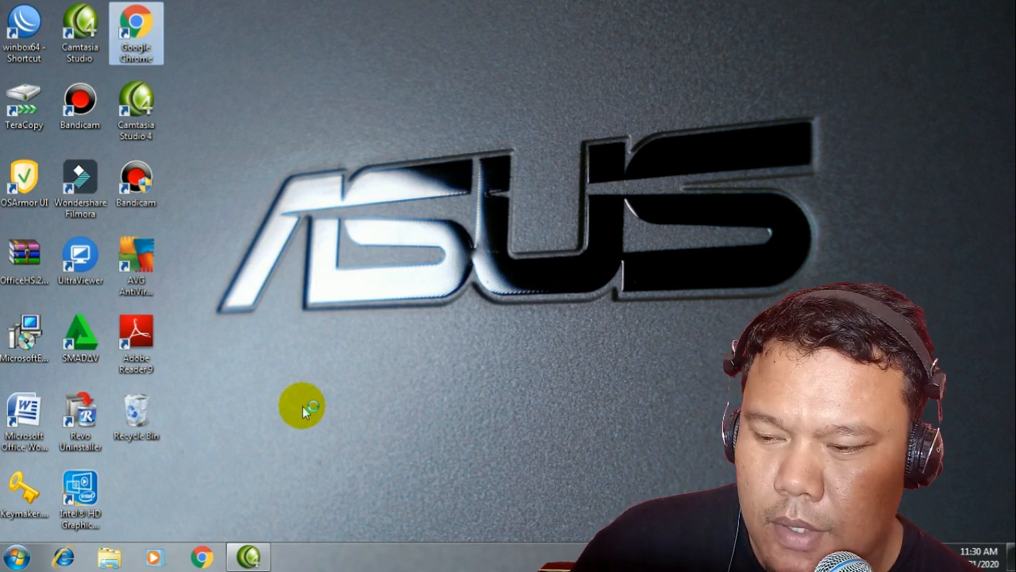
pyautogui.click(200, 555)
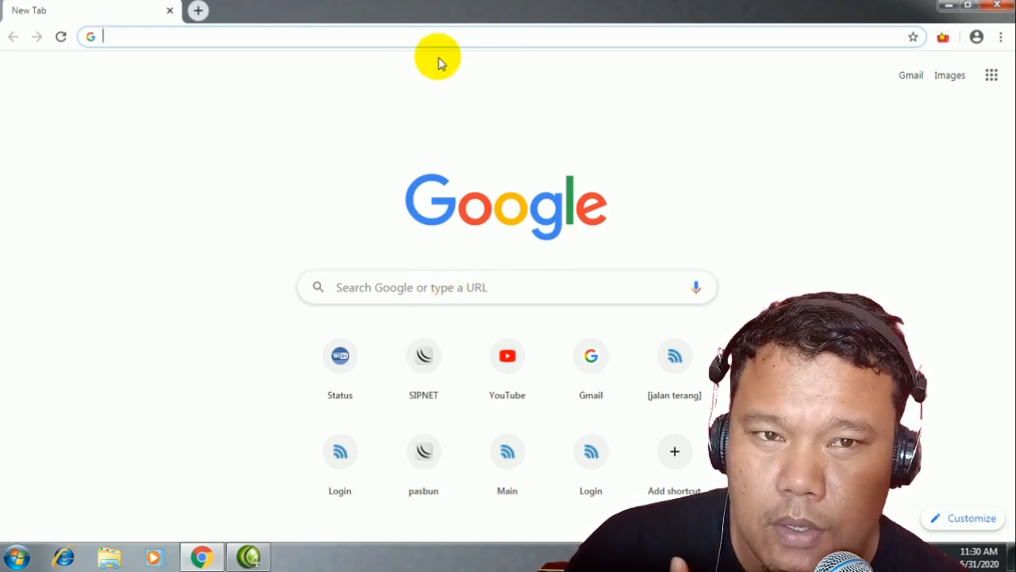
# Step: Go to google.com in the address bar, correcting the 'googlr' typo
pyautogui.click(123, 36)
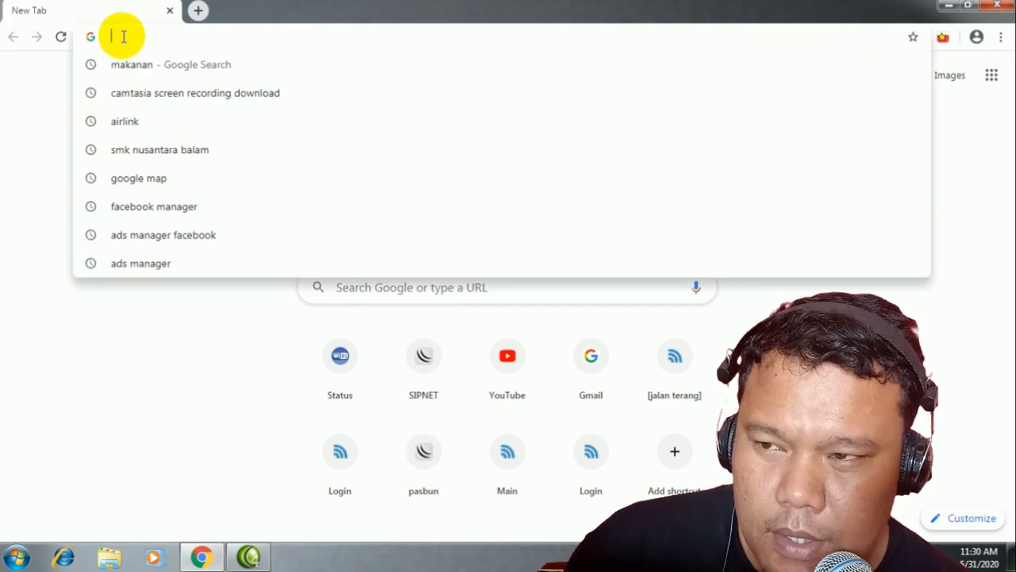
pyautogui.write('googlr')
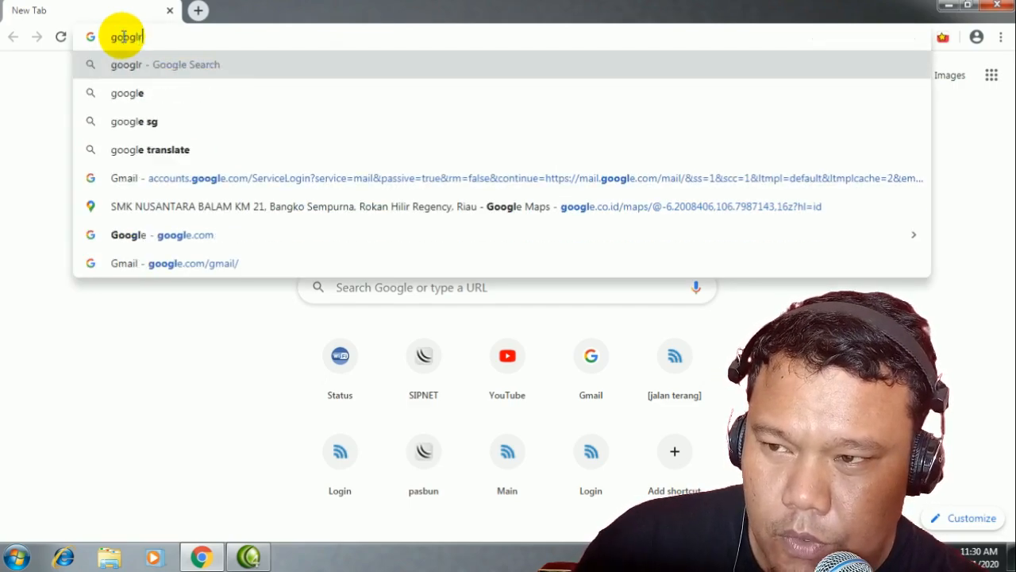
pyautogui.write('.com')
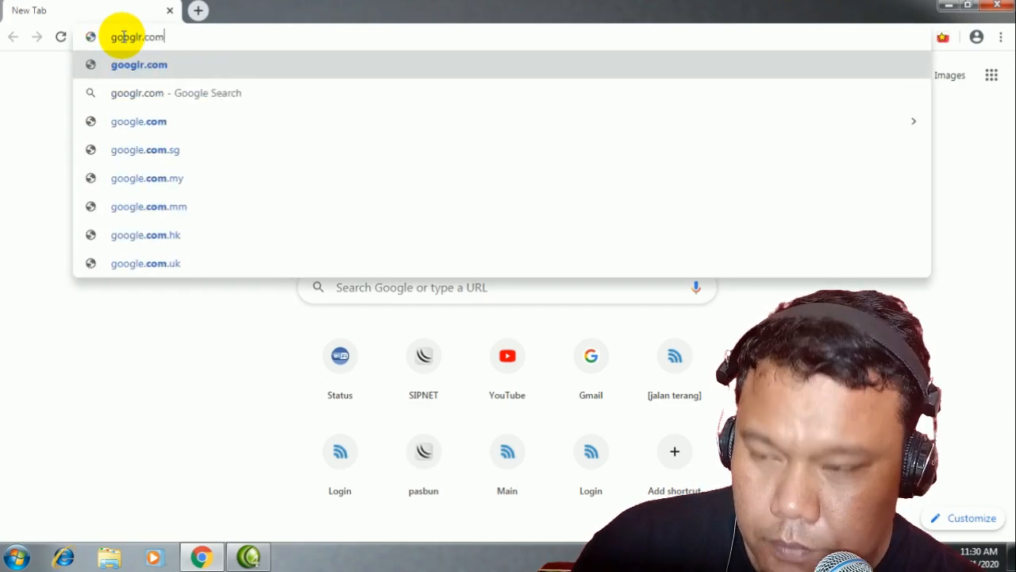
pyautogui.press('BackSpace')
pyautogui.press('BackSpace')
pyautogui.press('BackSpace')
pyautogui.press('BackSpace')
pyautogui.press('BackSpace')
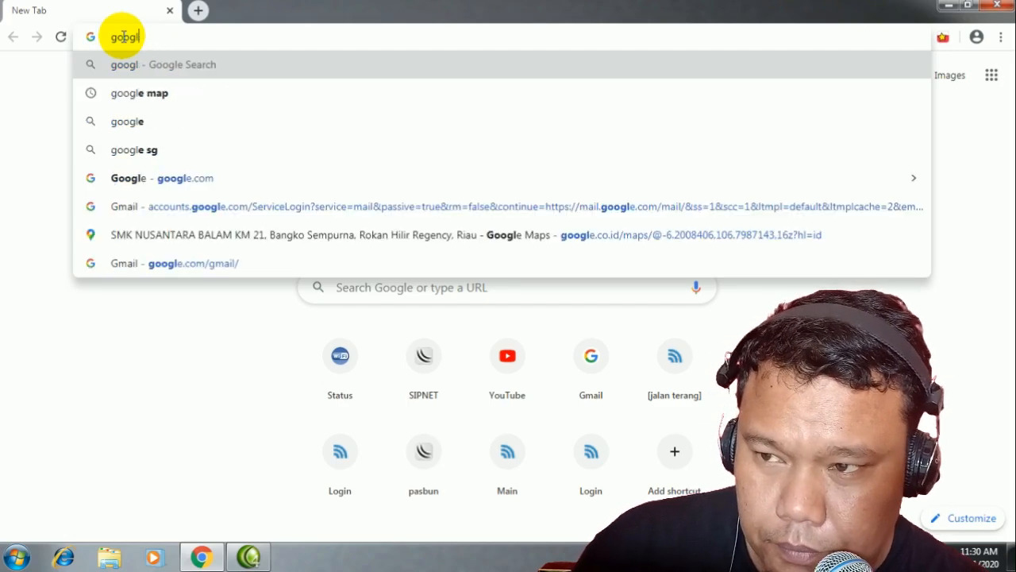
pyautogui.write('r')
pyautogui.press('BackSpace')
pyautogui.write('e.com')
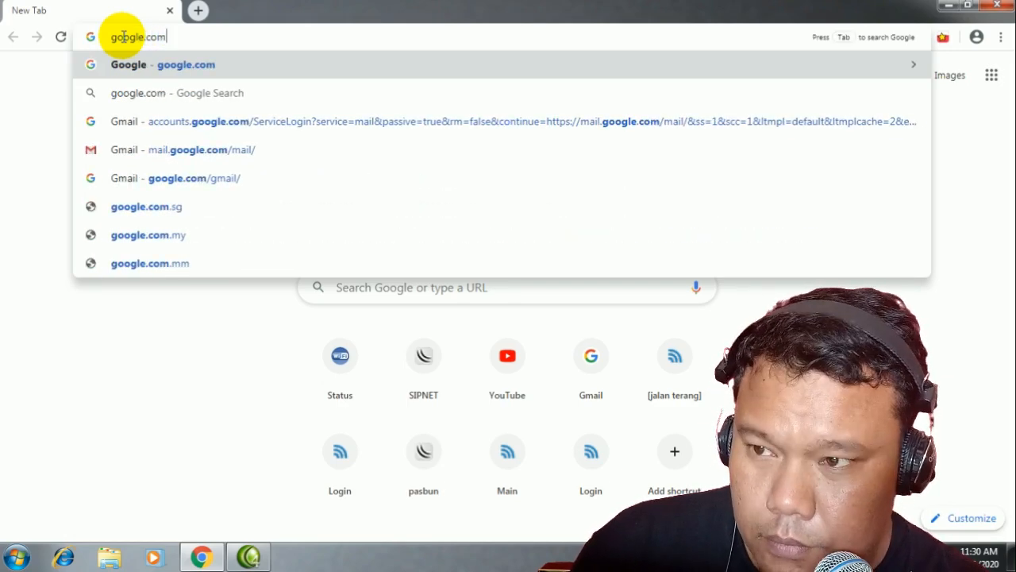
pyautogui.press('Return')
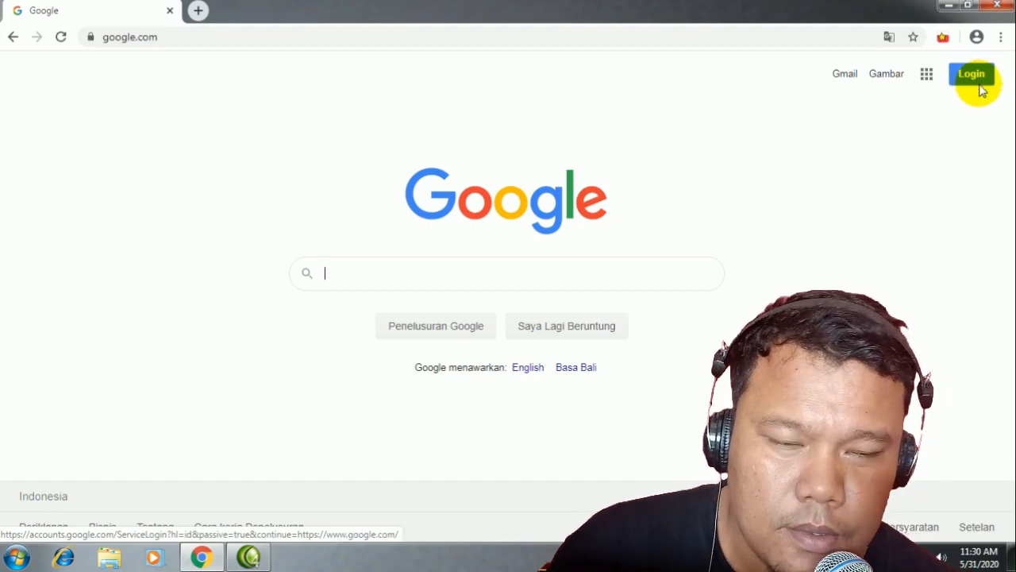
# Step: Sign in with the existing Google account using its saved password
pyautogui.click(978, 82)
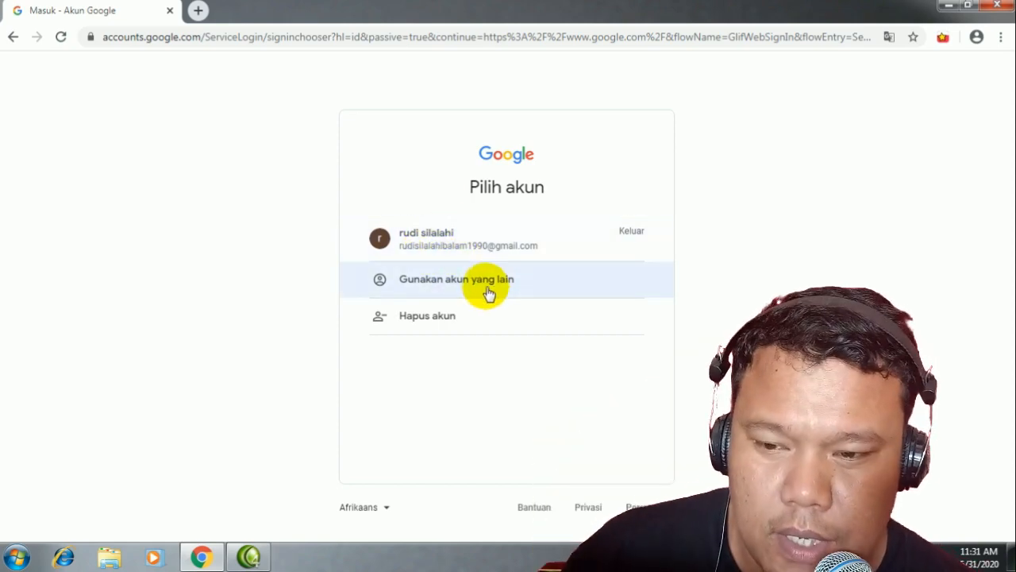
pyautogui.click(631, 232)
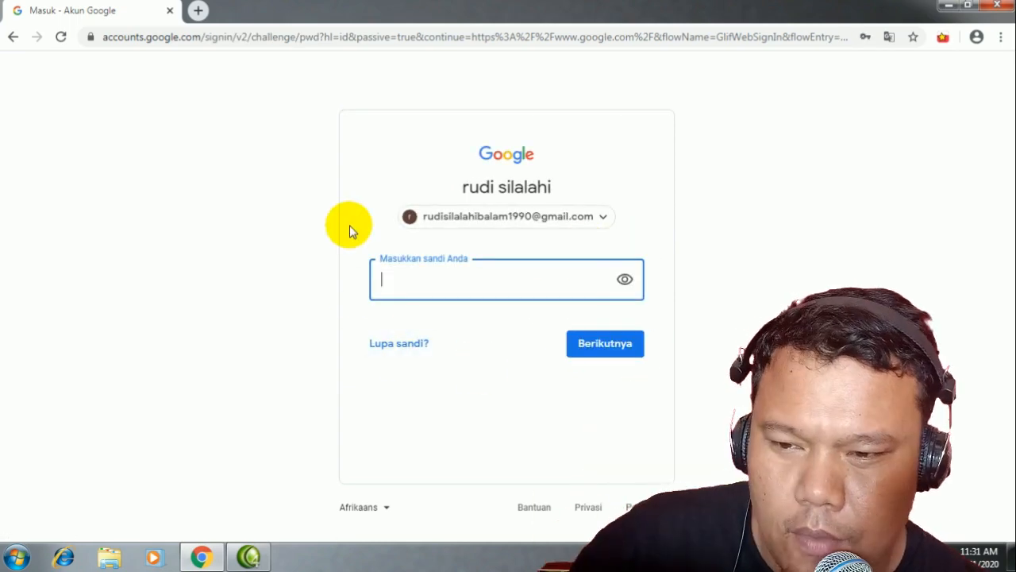
pyautogui.click(597, 349)
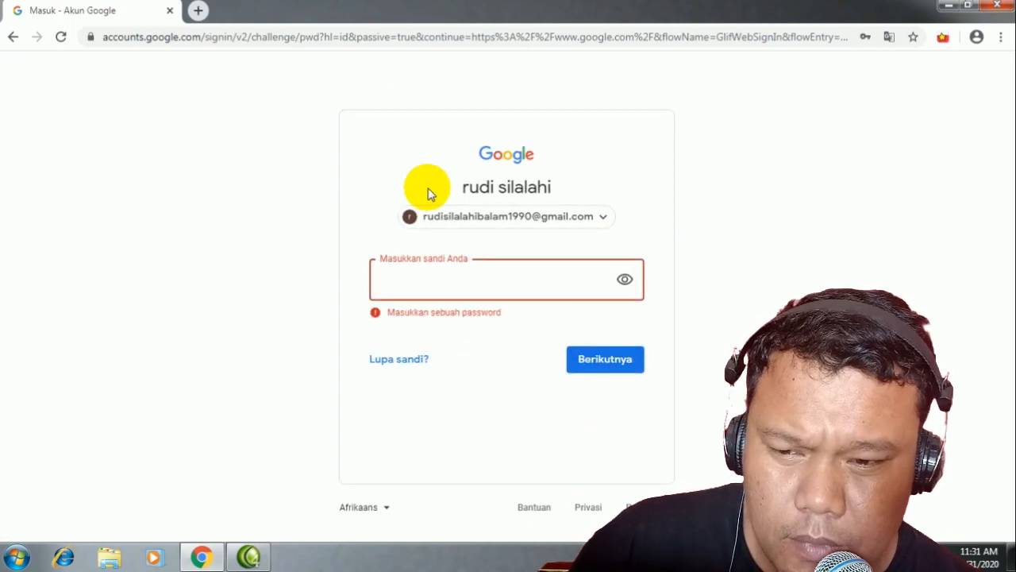
pyautogui.click(608, 361)
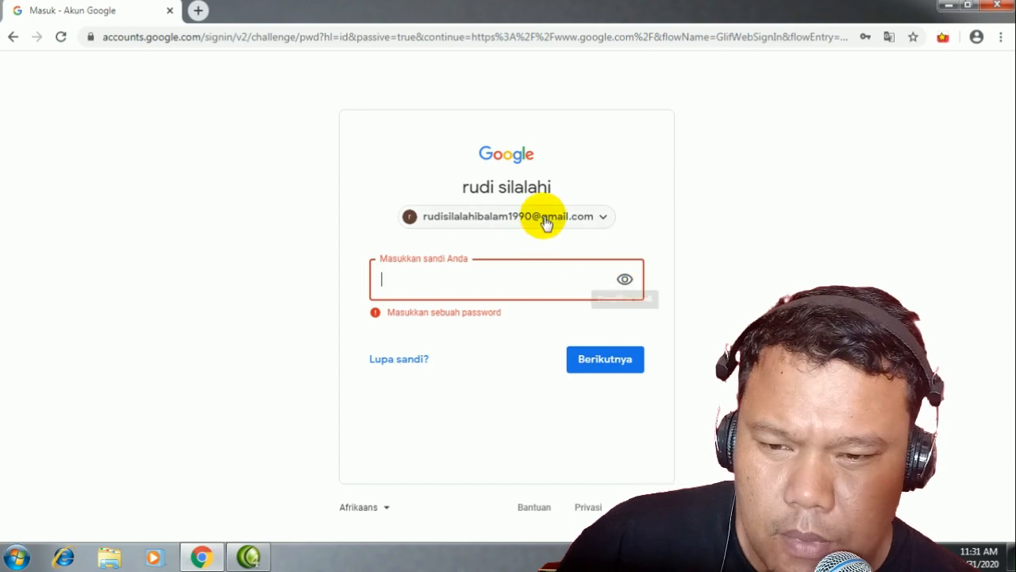
pyautogui.click(428, 273)
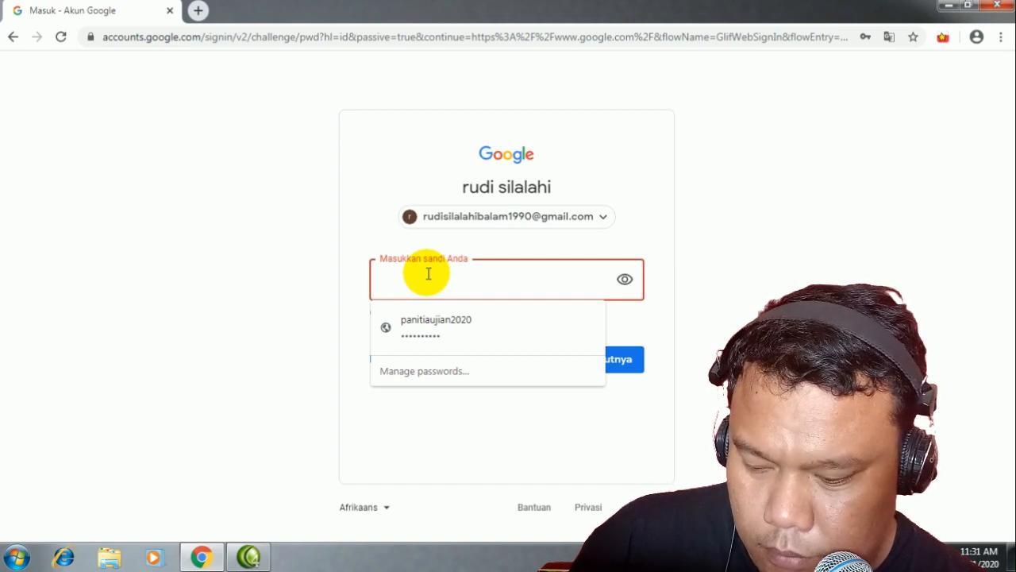
pyautogui.write('***')
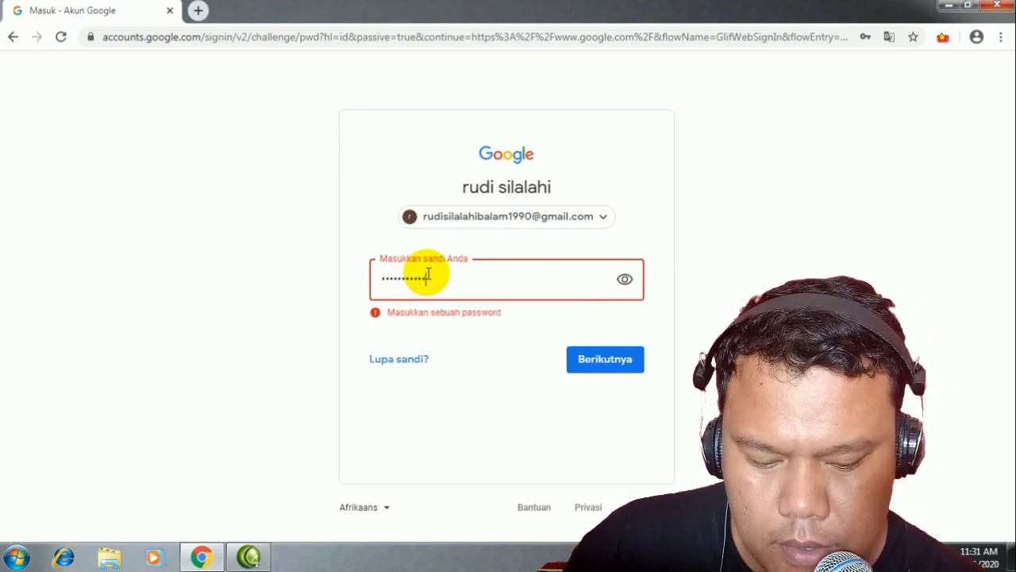
pyautogui.press('Return')
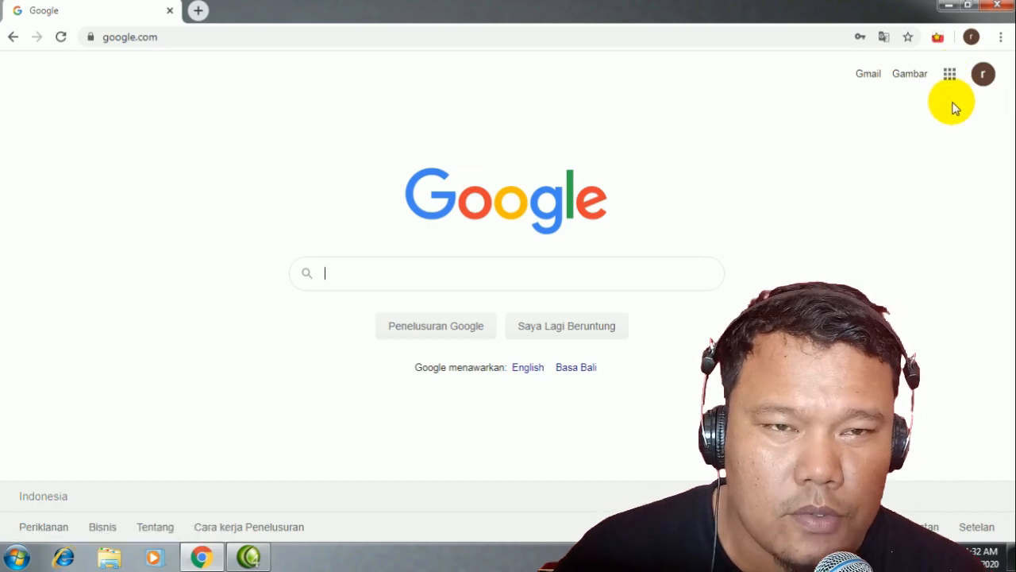
# Step: Open Google Drive from the Google apps launcher
pyautogui.click(949, 74)
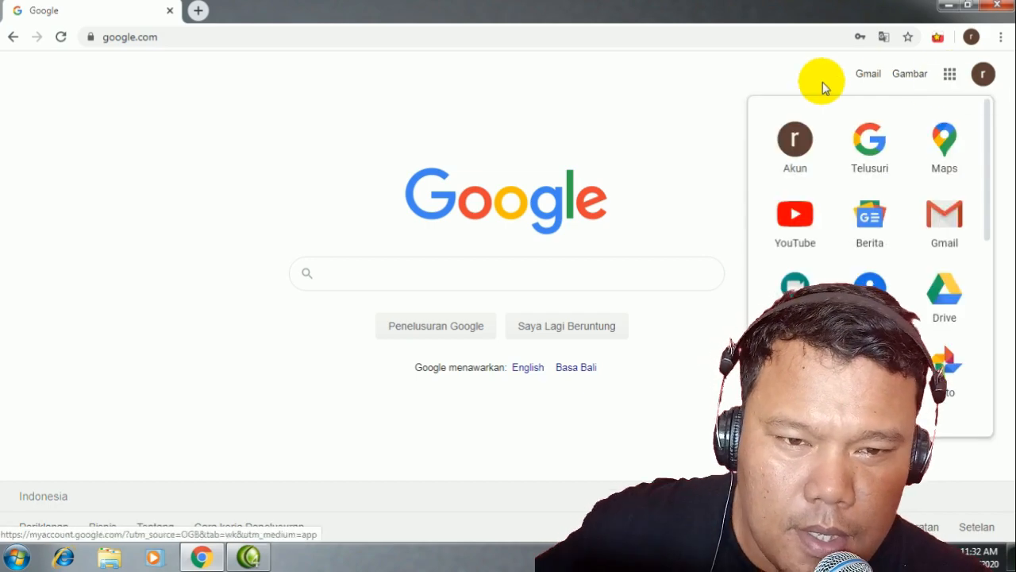
pyautogui.click(801, 83)
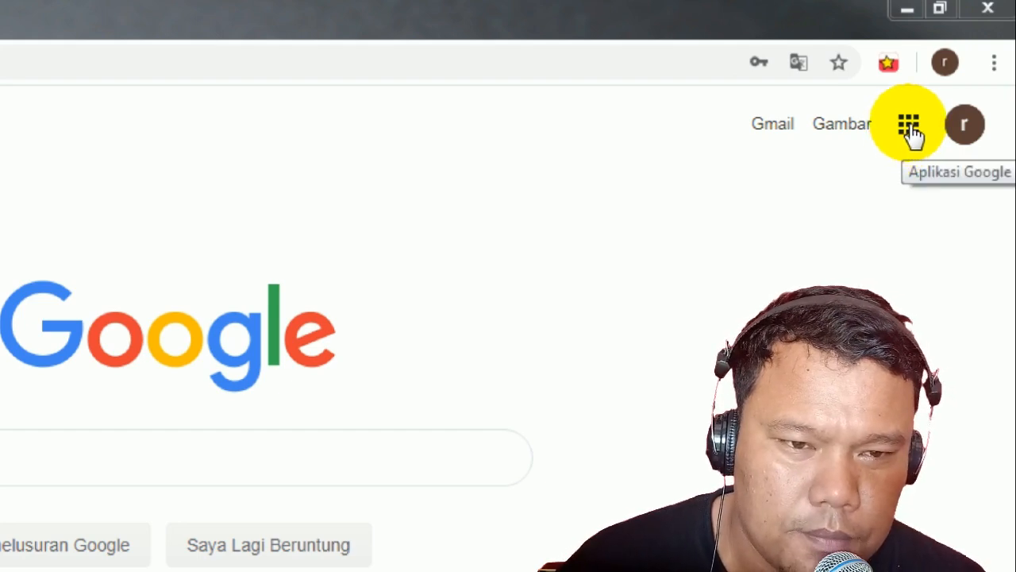
pyautogui.click(910, 126)
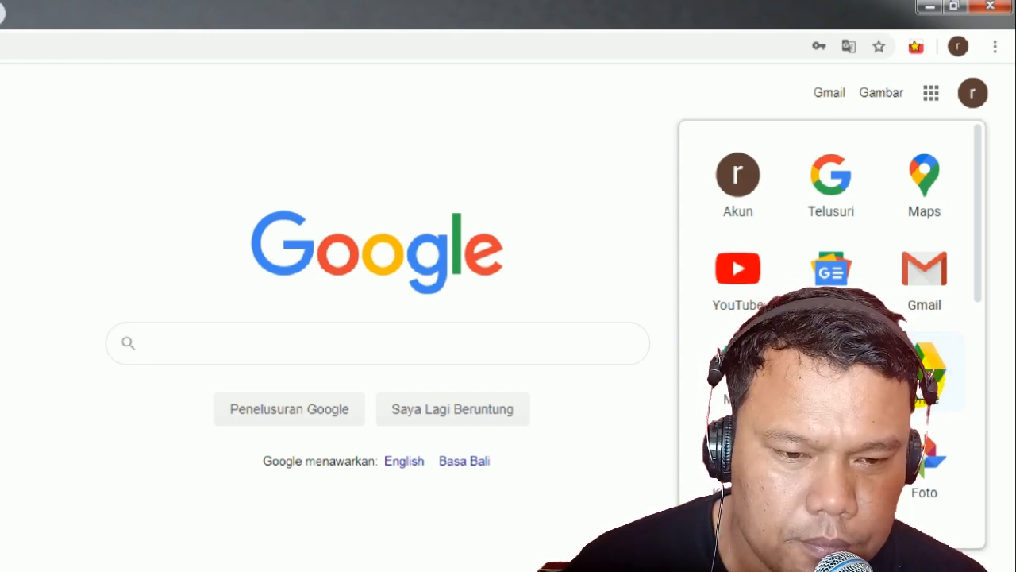
pyautogui.click(919, 386)
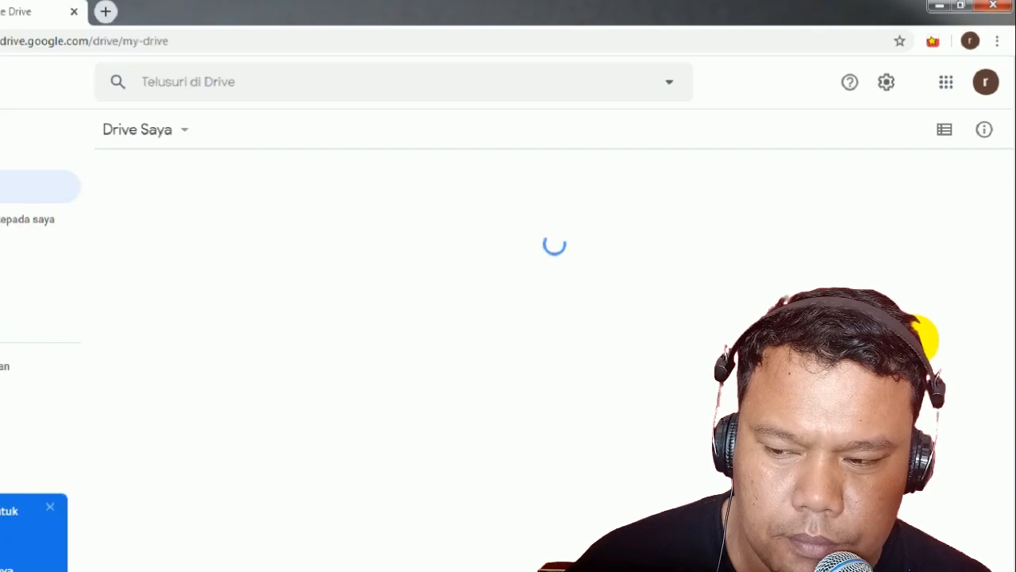
# Step: Dismiss the Drive desktop-app prompt and preview the Baru > Lainnya submenu
pyautogui.click(50, 506)
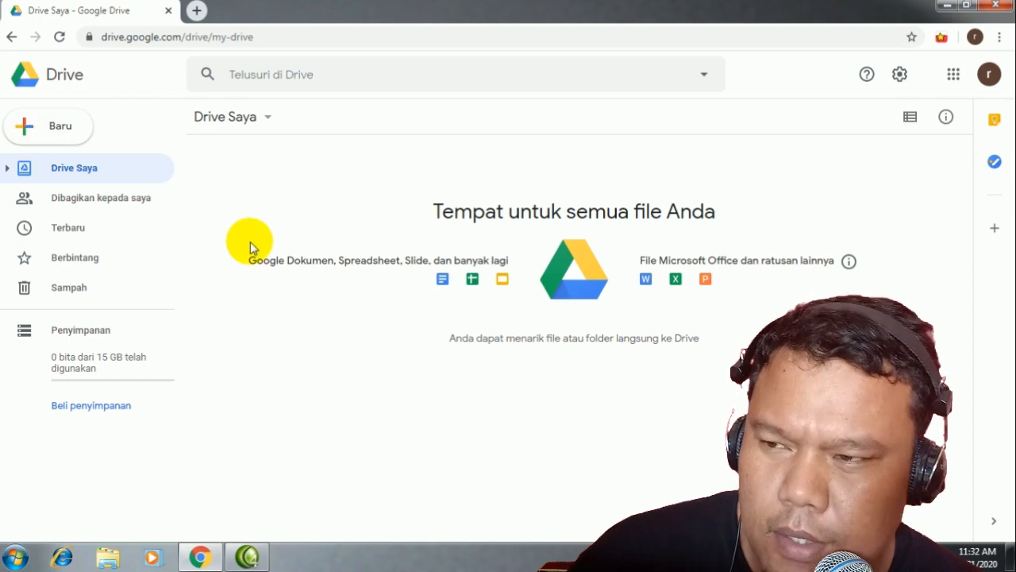
pyautogui.click(48, 136)
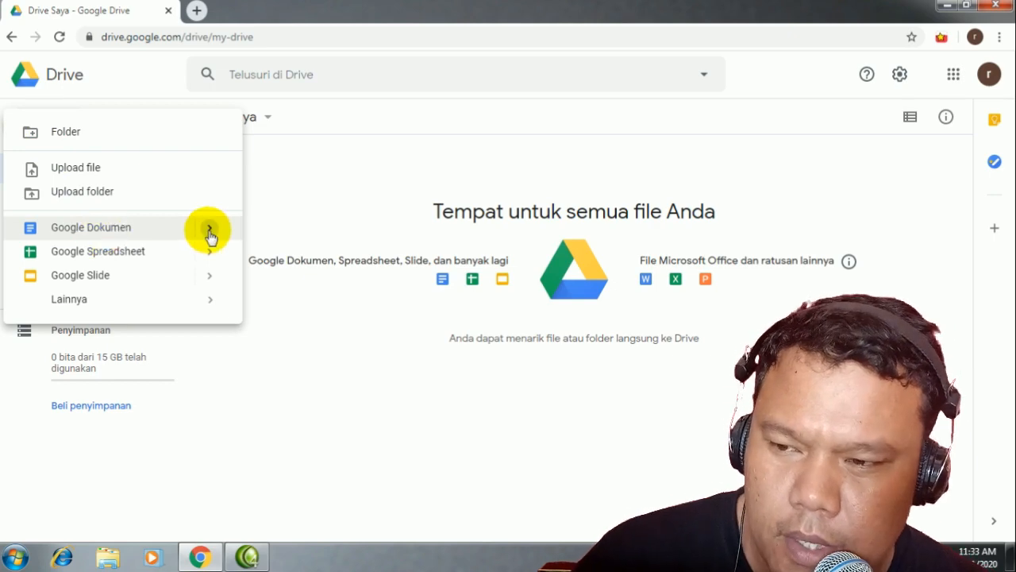
pyautogui.moveTo(210, 237)
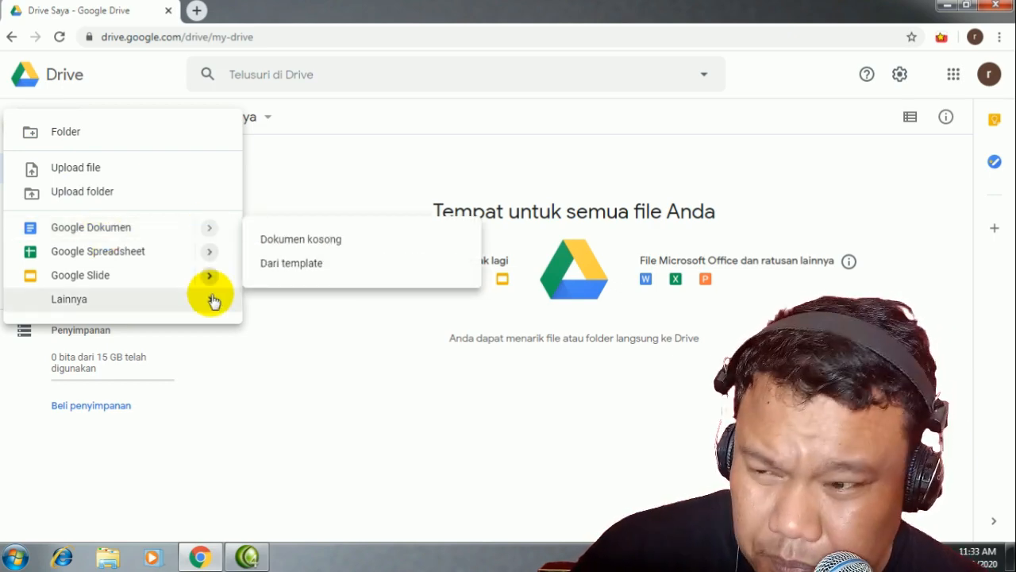
pyautogui.moveTo(211, 299)
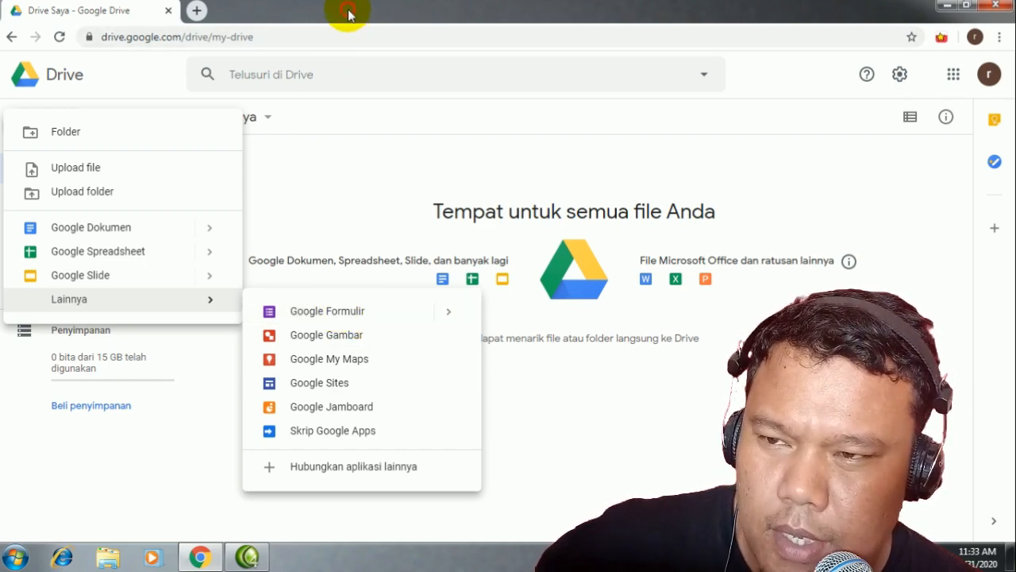
pyautogui.click(236, 442)
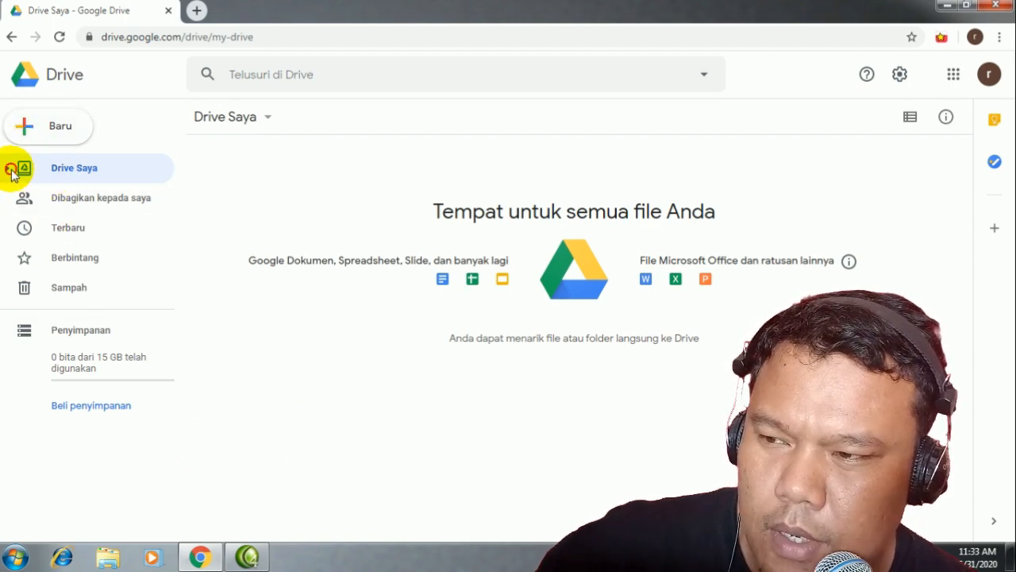
# Step: Expand the My Drive tree and reopen the Baru menu showing more file types
pyautogui.click(10, 168)
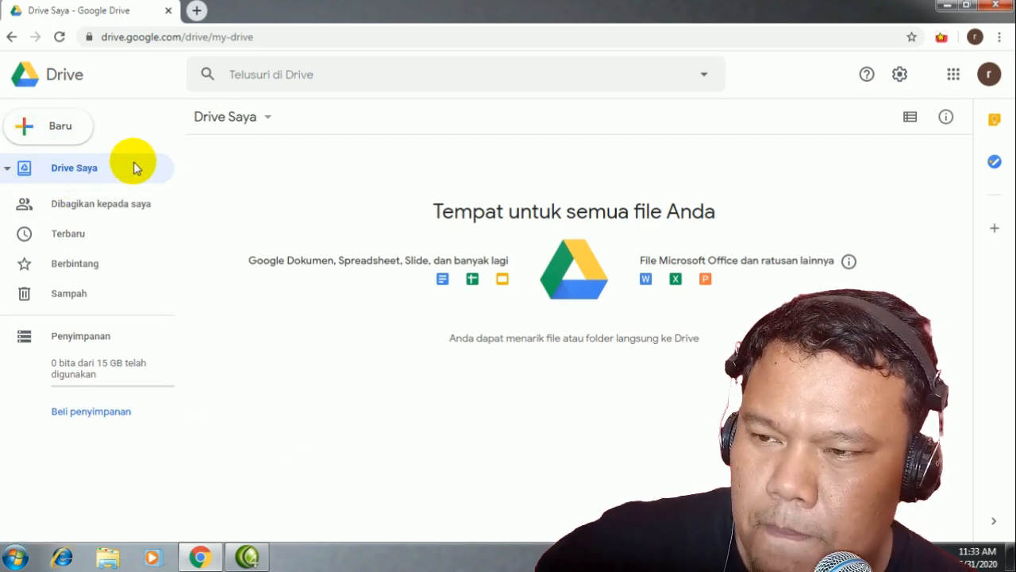
pyautogui.click(268, 119)
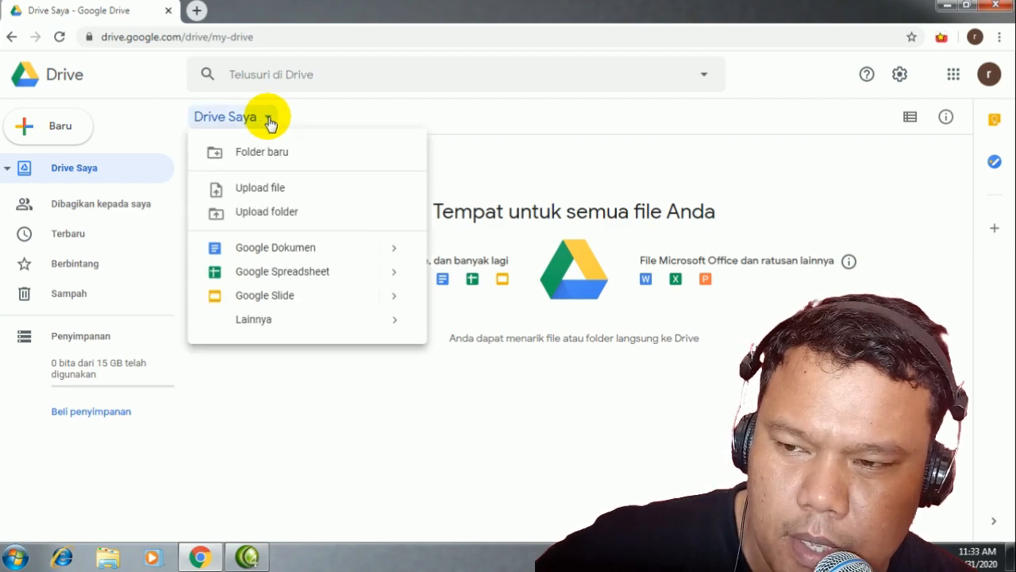
pyautogui.click(269, 119)
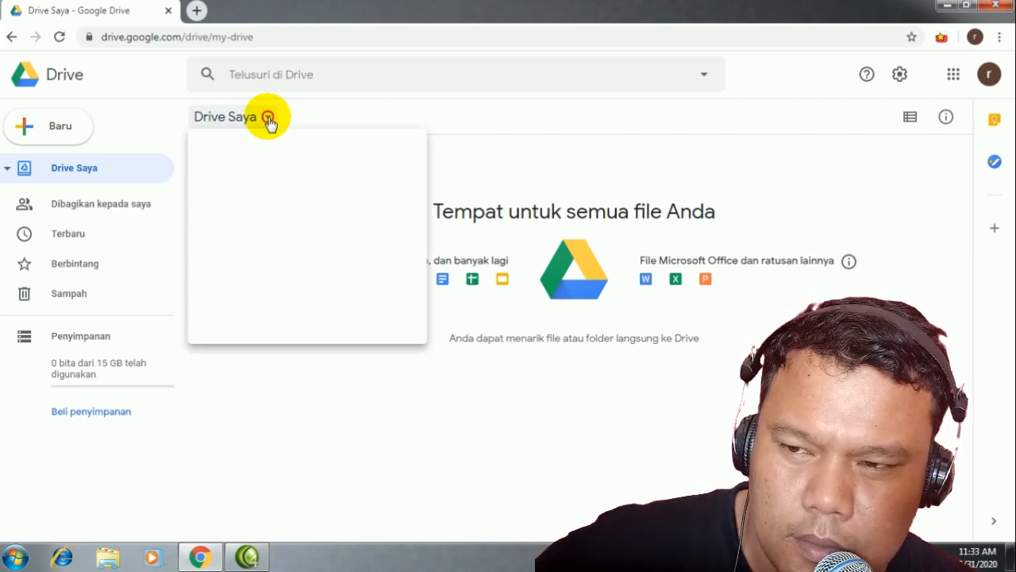
pyautogui.click(268, 119)
pyautogui.click(268, 119)
pyautogui.click(269, 119)
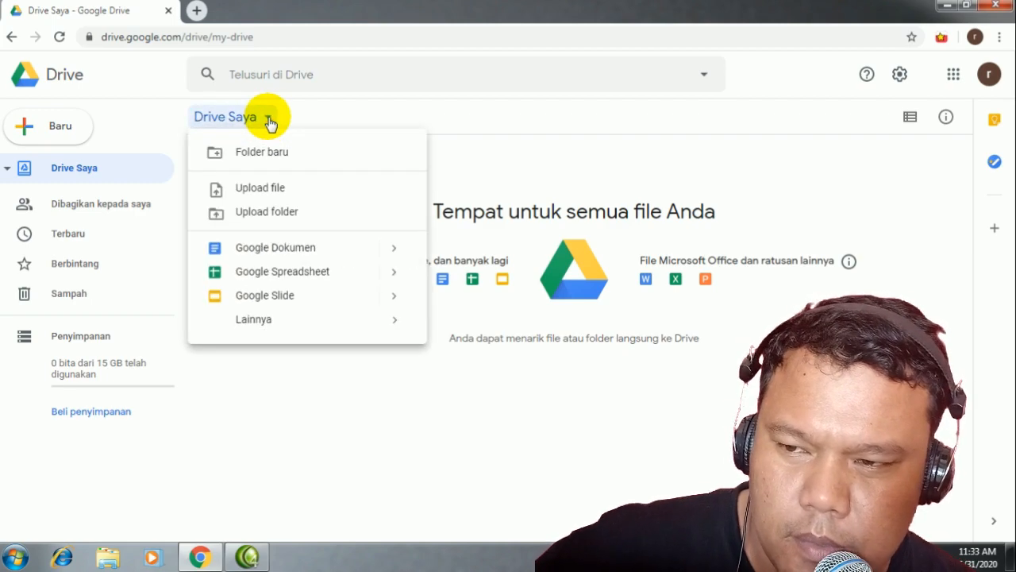
pyautogui.click(268, 119)
pyautogui.click(268, 119)
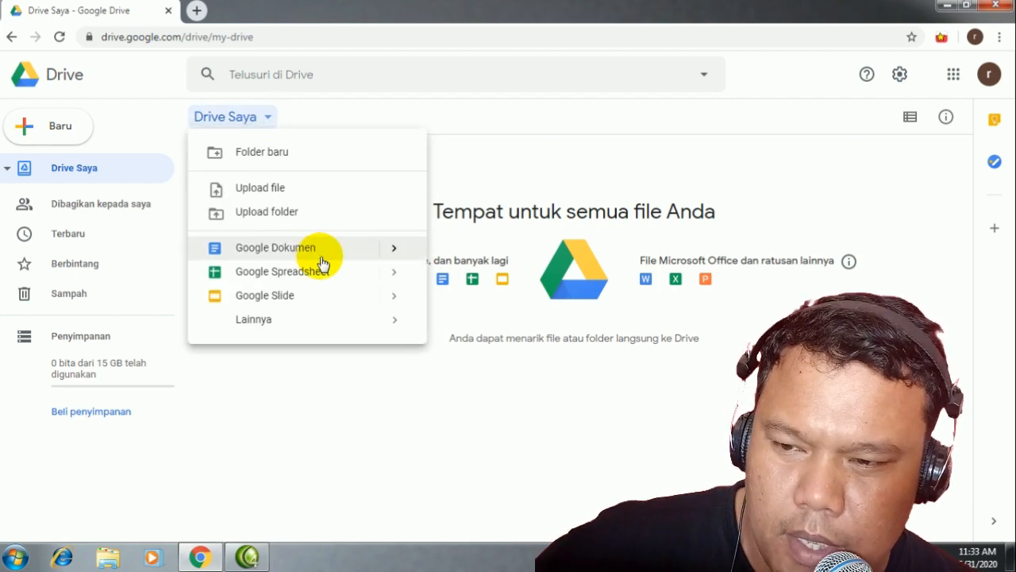
pyautogui.moveTo(390, 329)
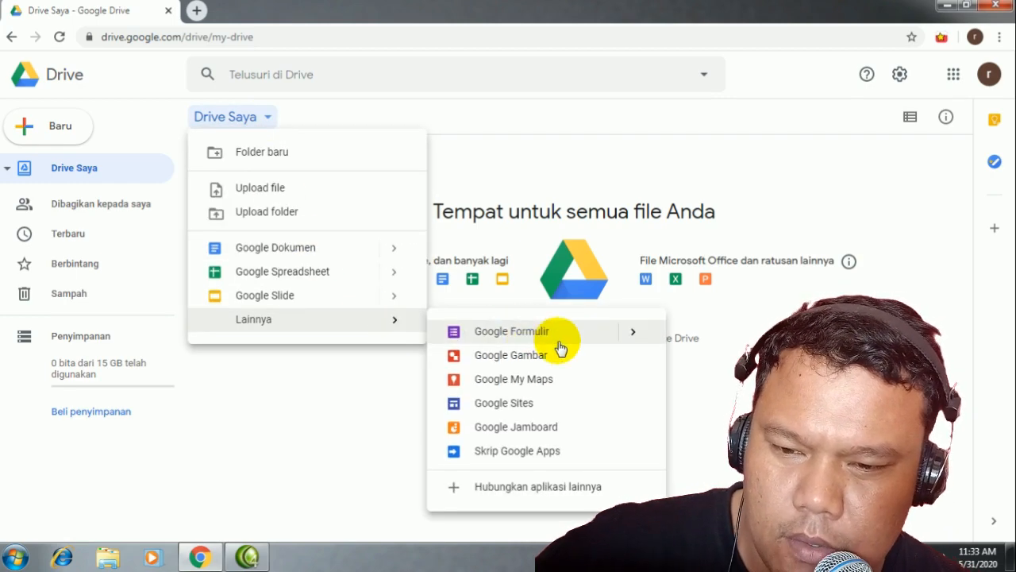
pyautogui.click(36, 127)
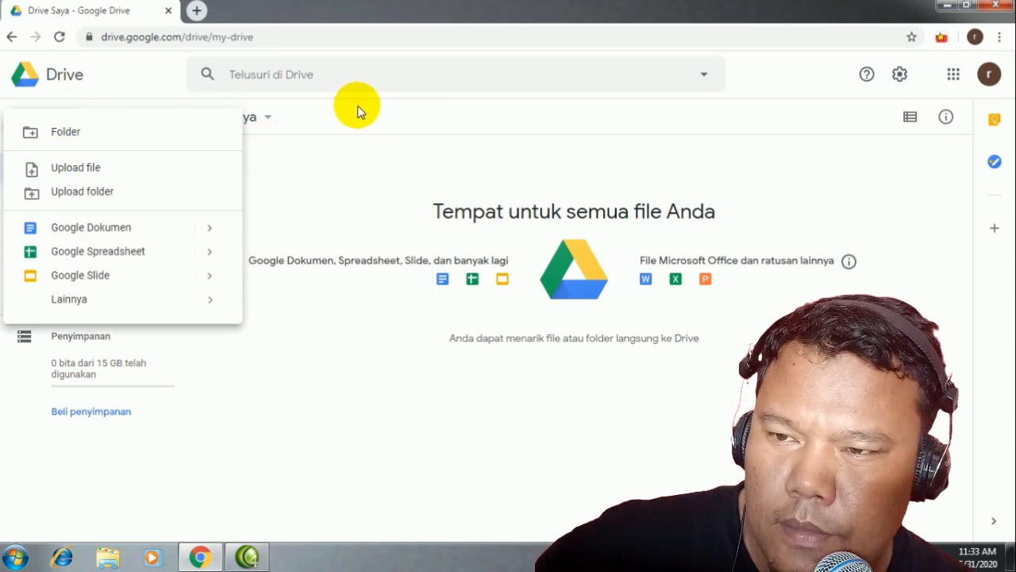
pyautogui.click(353, 110)
pyautogui.click(79, 135)
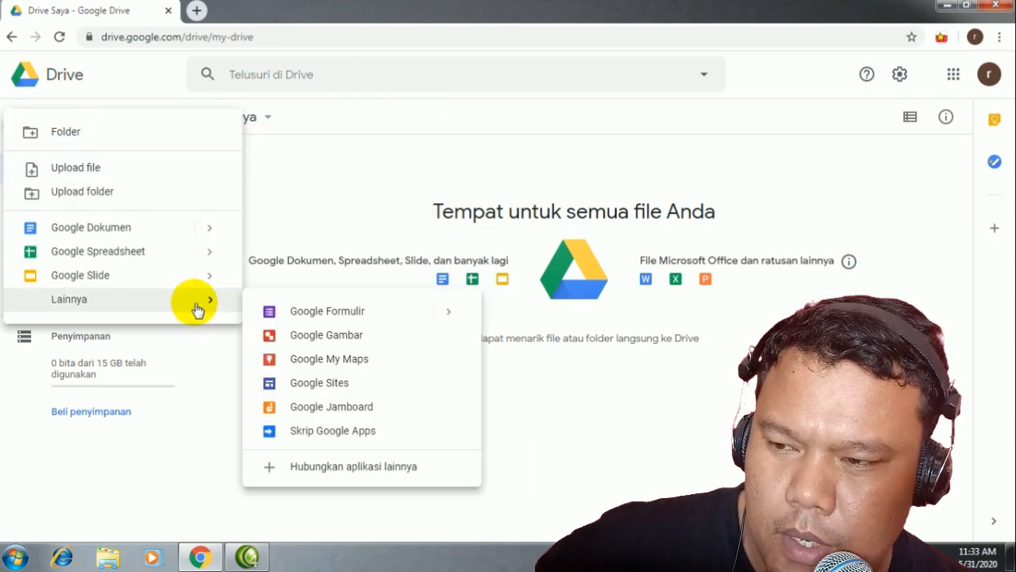
# Step: Create a blank Google Formulir form and close the new-Forms introduction popup
pyautogui.click(331, 316)
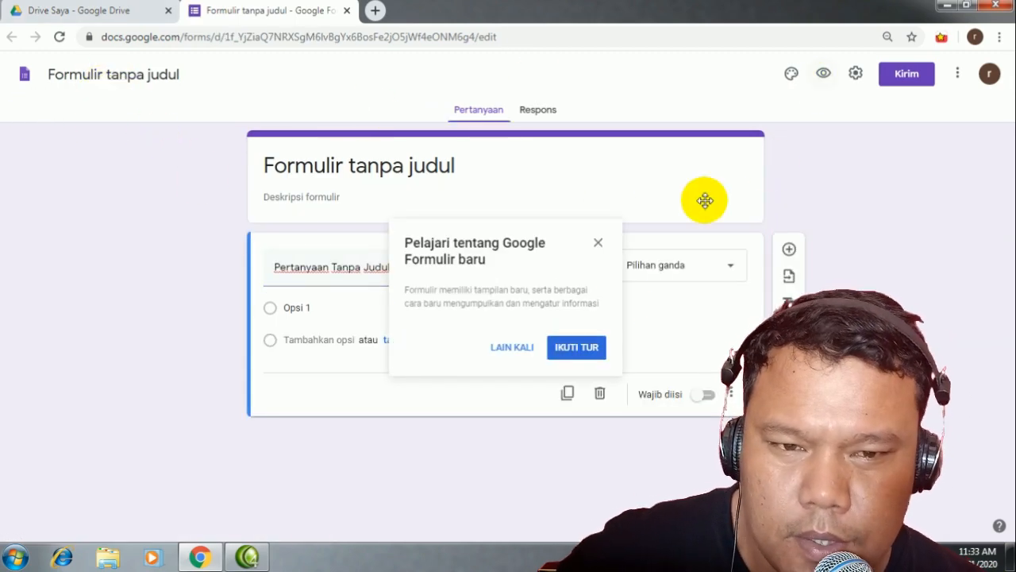
pyautogui.click(599, 242)
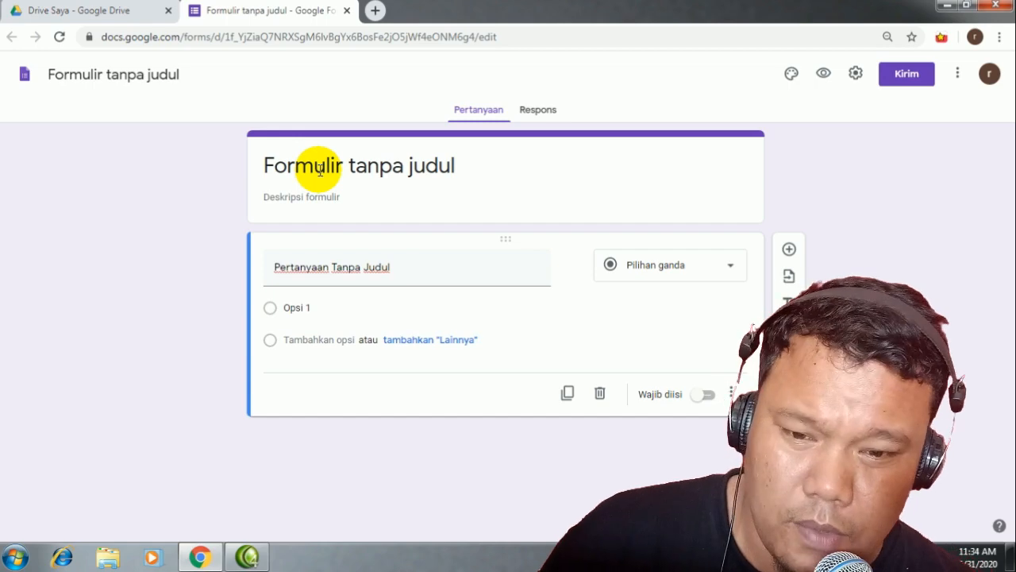
# Step: Replace the default form title with 'SOAL KKPI'
pyautogui.click(320, 167)
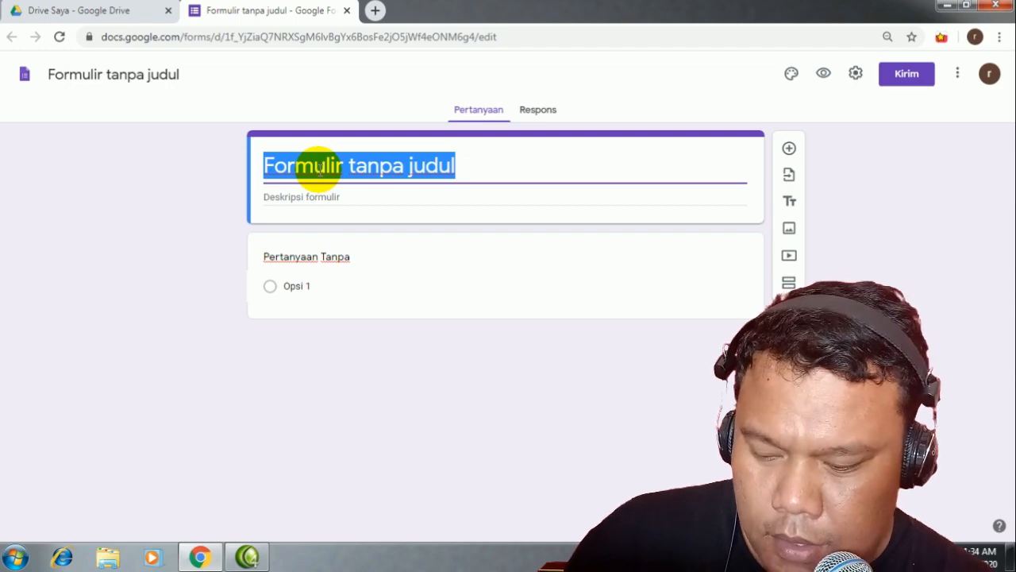
pyautogui.write('soa')
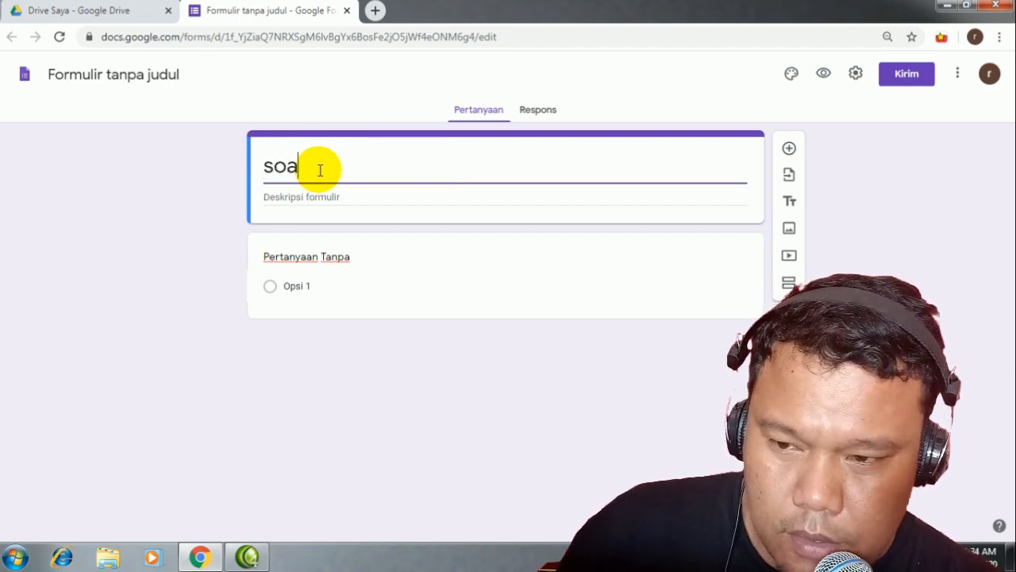
pyautogui.press('BackSpace')
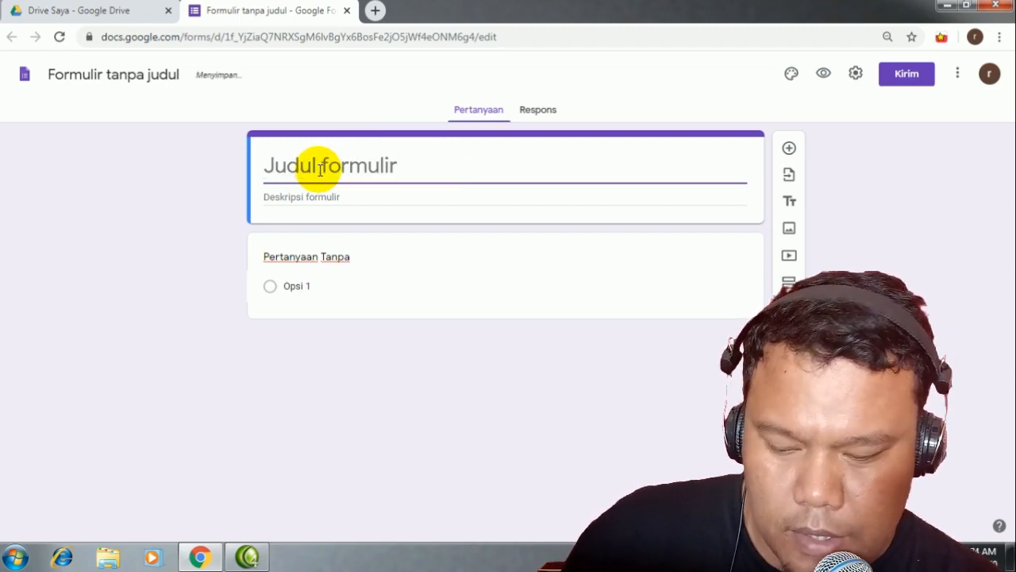
pyautogui.write('SOAL')
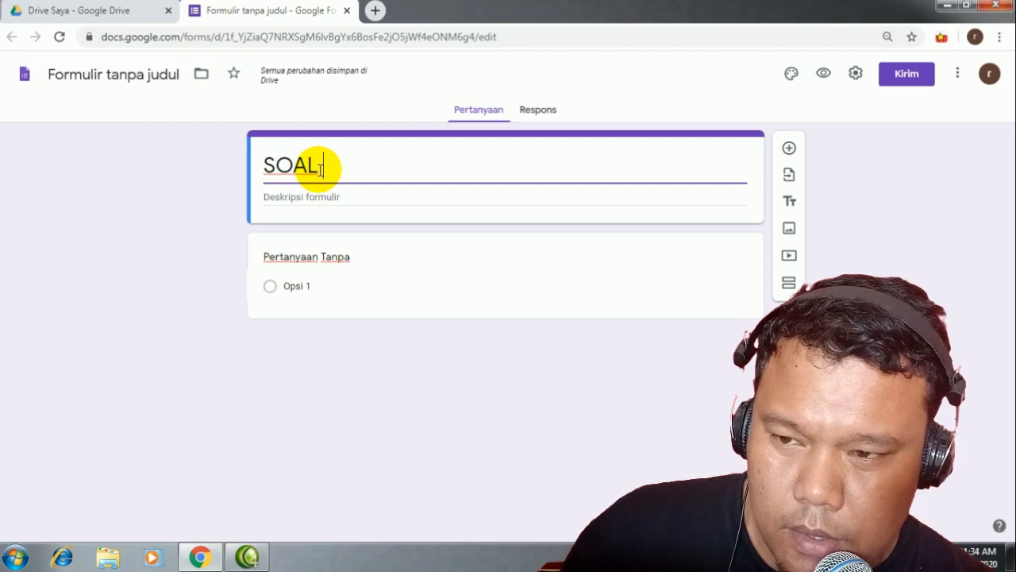
pyautogui.write('KK')
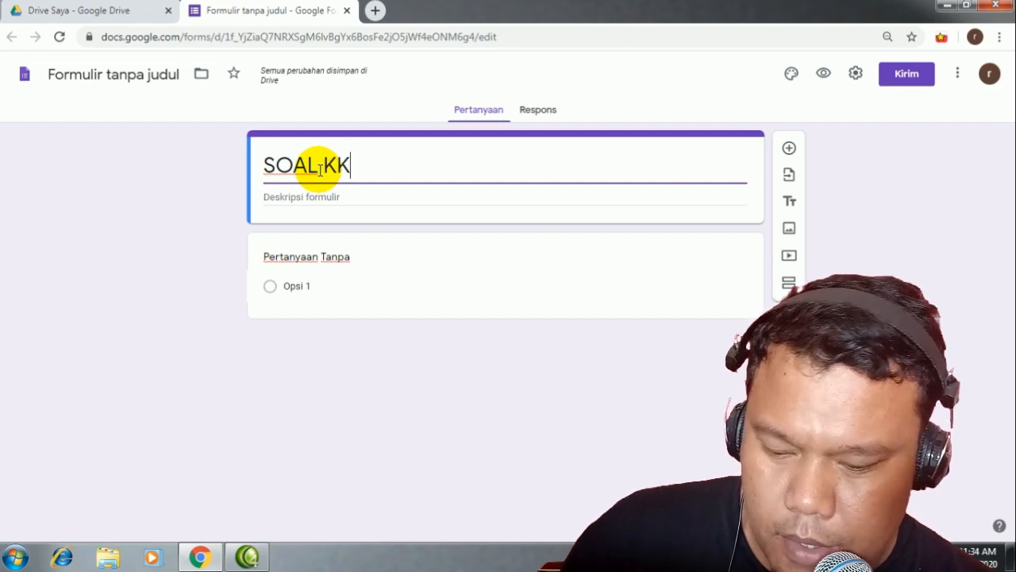
pyautogui.write('PI')
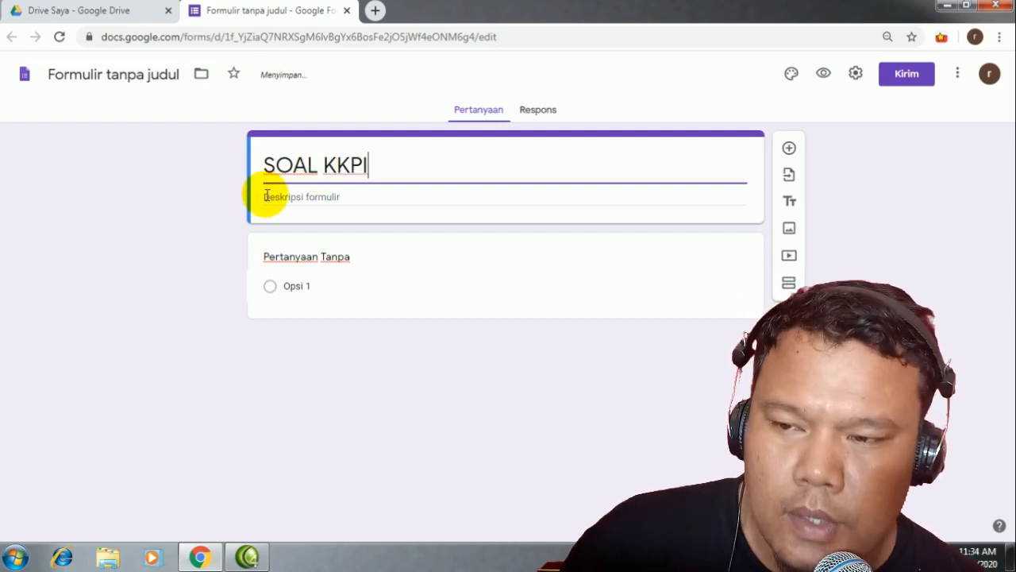
# Step: Write the form description 'ISILAH SESUAI YANG DIINGINKAN', replacing the first draft text
pyautogui.click(268, 195)
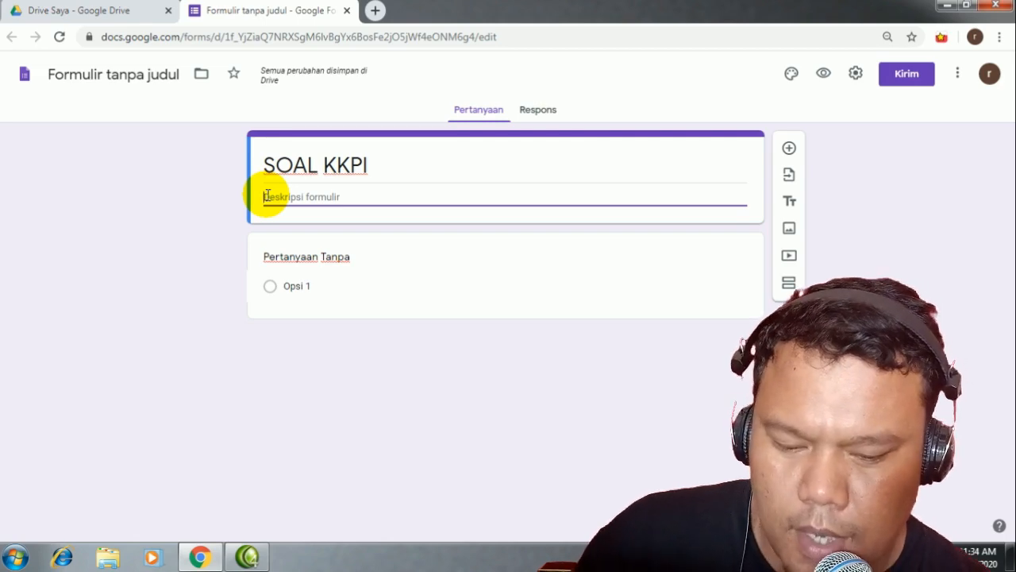
pyautogui.write('KERJAKAN')
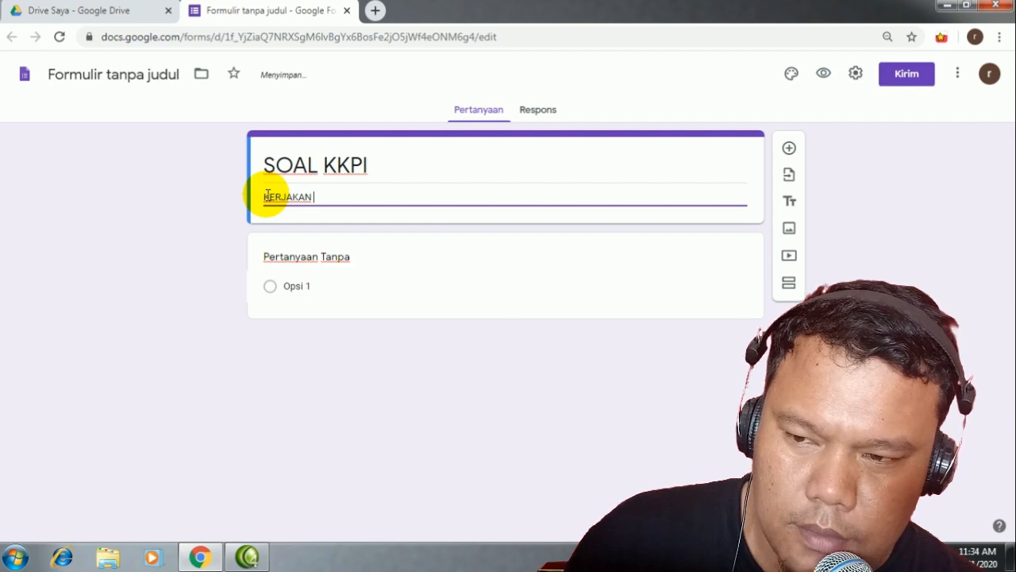
pyautogui.write(' SOAL INI')
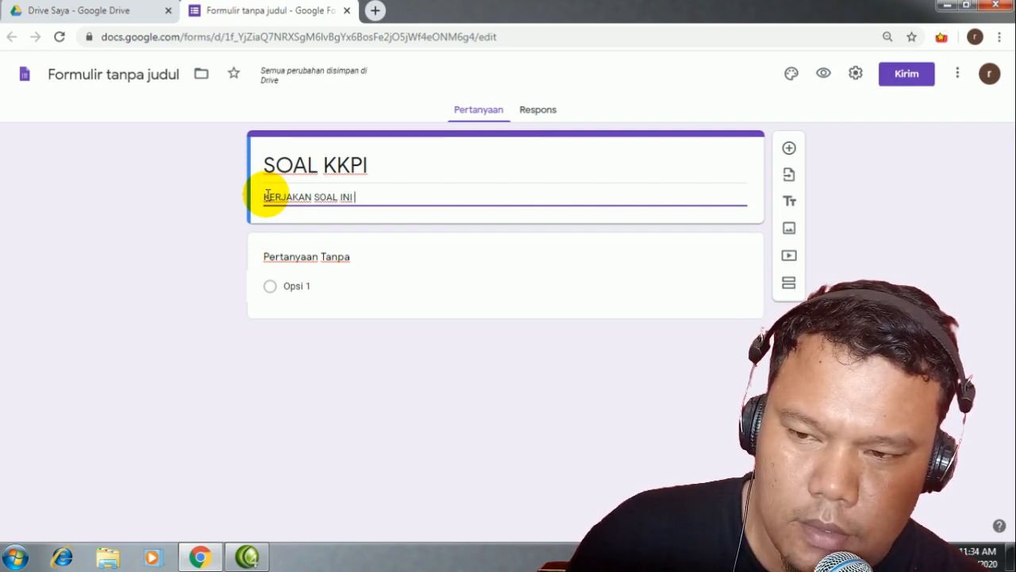
pyautogui.write(' DENGAN BAIK ')
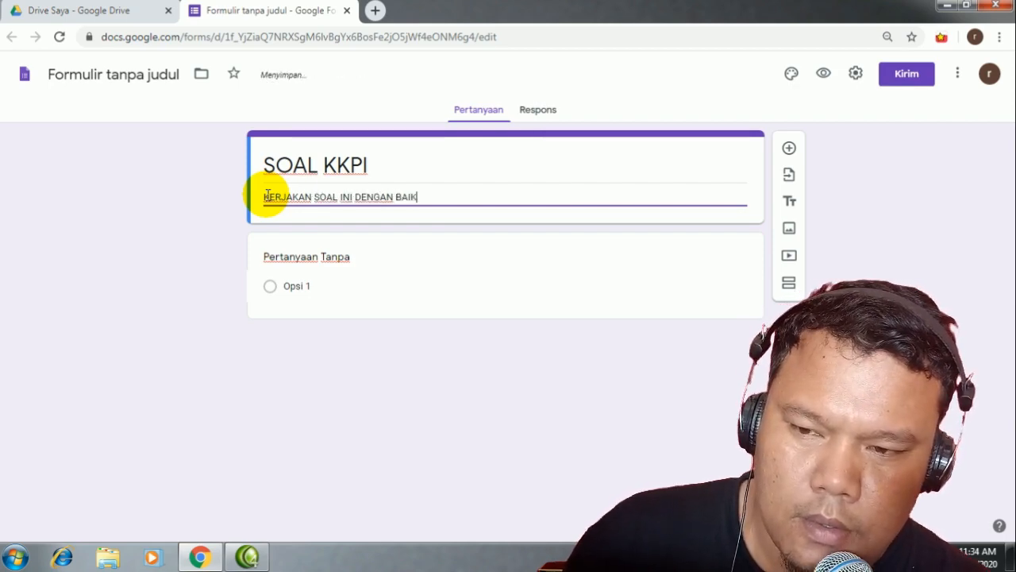
pyautogui.write('DAN BENAR')
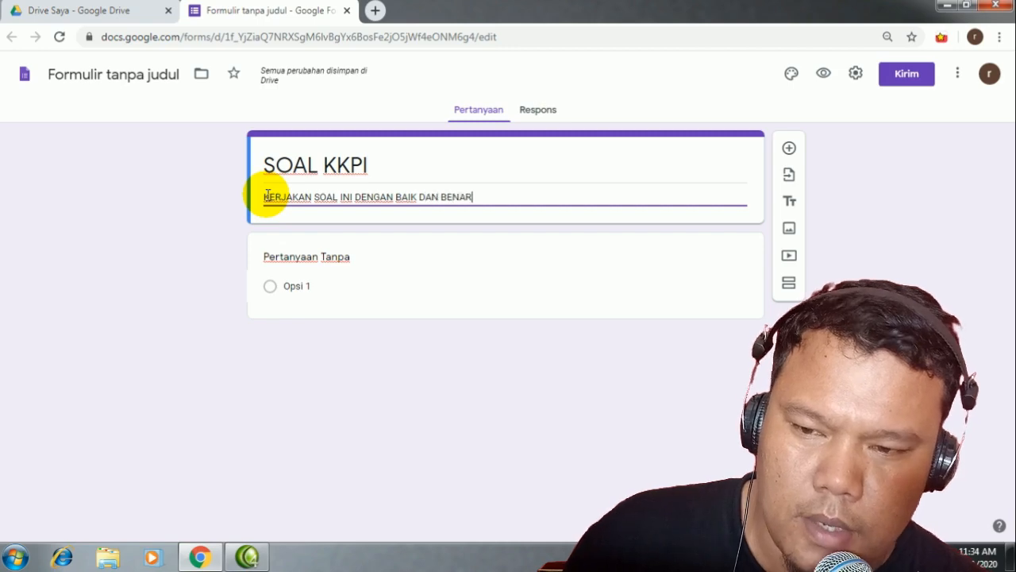
pyautogui.moveTo(477, 197); pyautogui.dragTo(239, 204)
pyautogui.write('S')
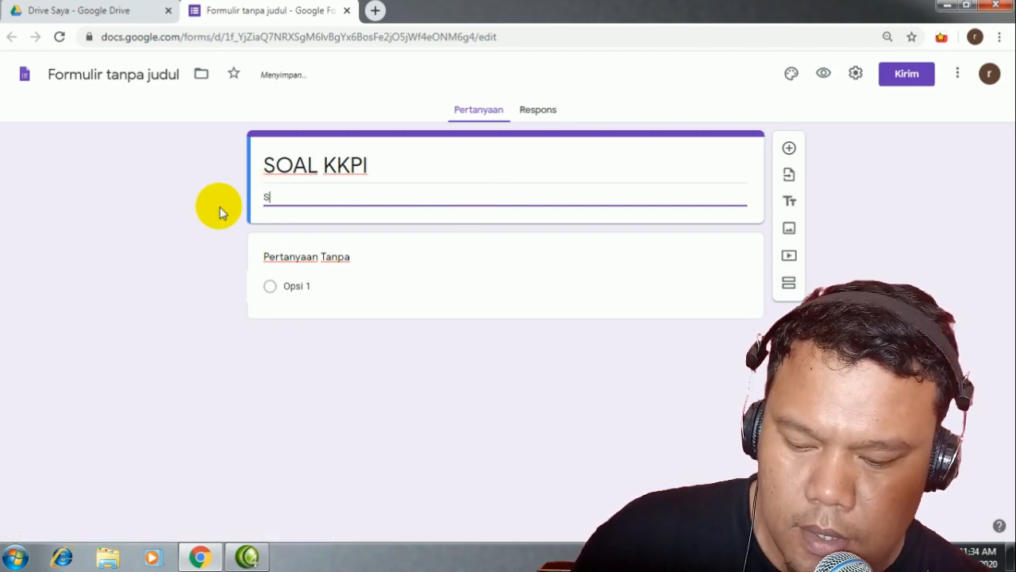
pyautogui.write('ILA')
pyautogui.press('BackSpace')
pyautogui.press('BackSpace')
pyautogui.press('BackSpace')
pyautogui.press('BackSpace')
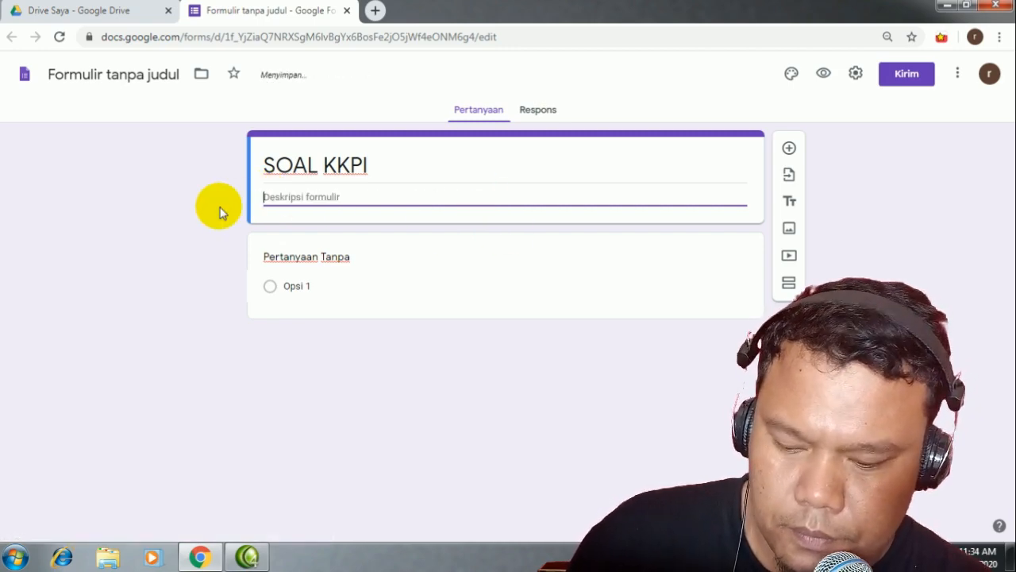
pyautogui.write('ISILAH SESA')
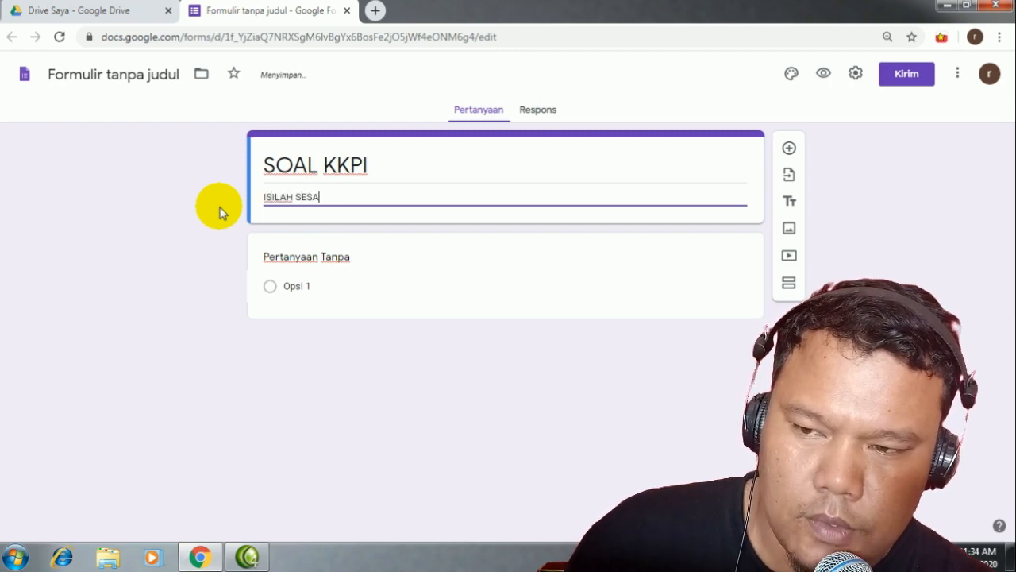
pyautogui.press('BackSpace')
pyautogui.press('BackSpace')
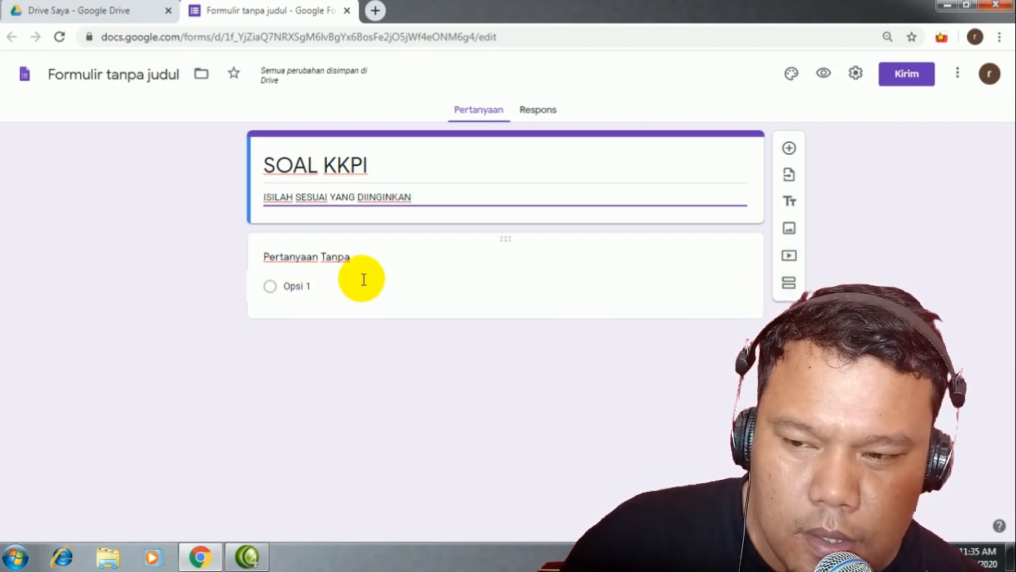
# Step: Name the first question 'NAMA SISWA', make it Jawaban singkat, and mark it Wajib diisi
pyautogui.click(284, 258)
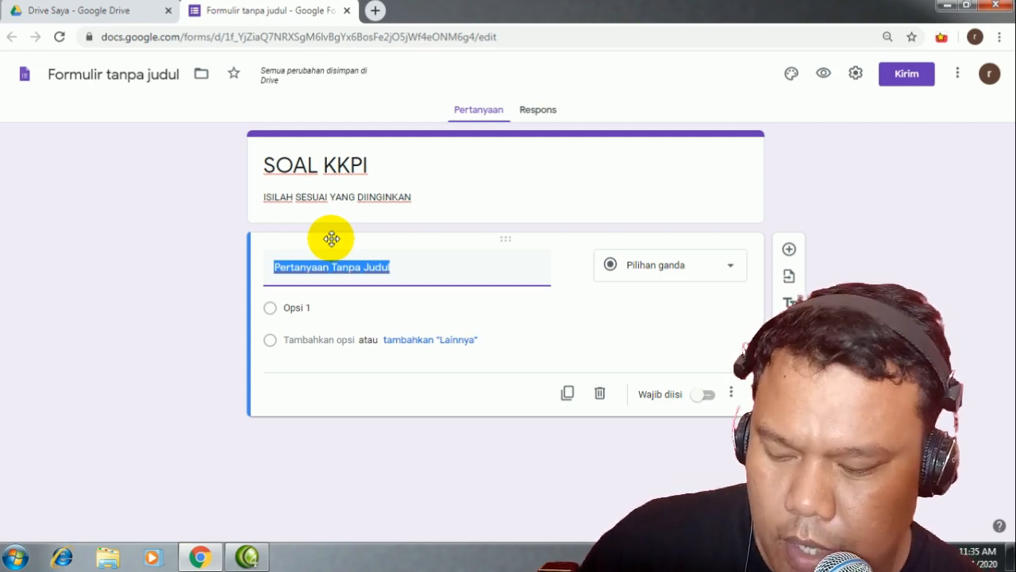
pyautogui.write('NAMA SISWA')
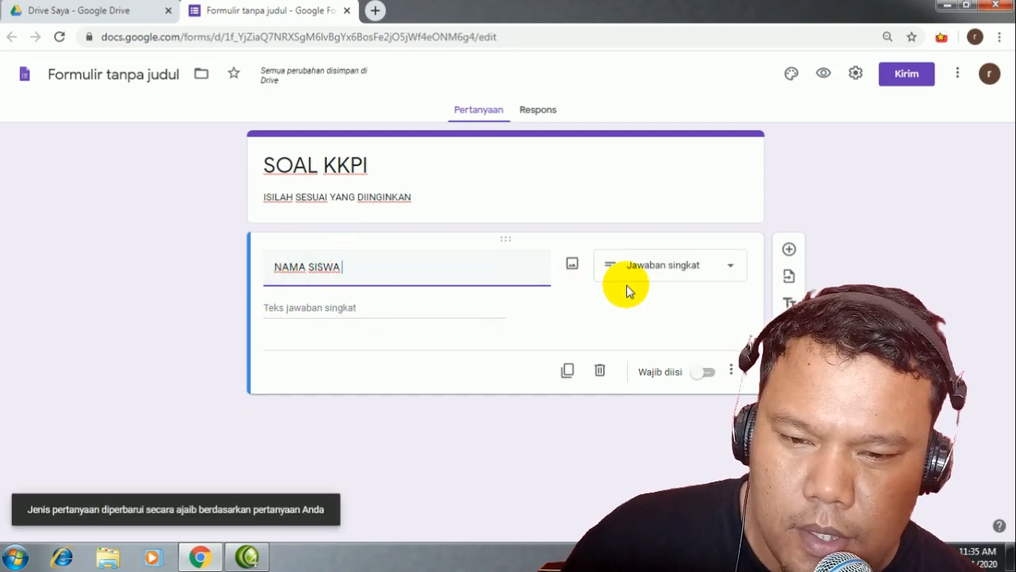
pyautogui.click(731, 268)
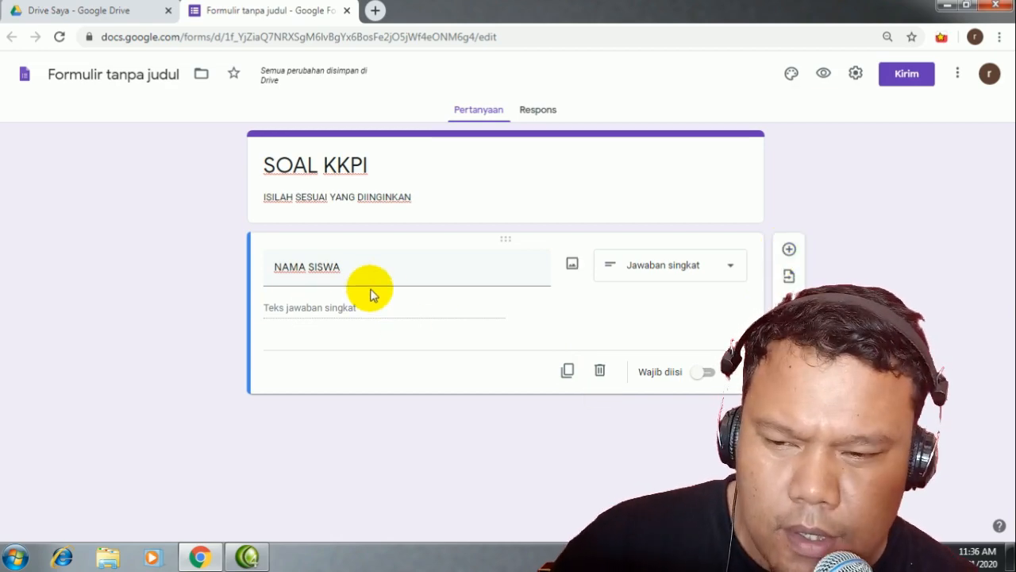
pyautogui.click(705, 373)
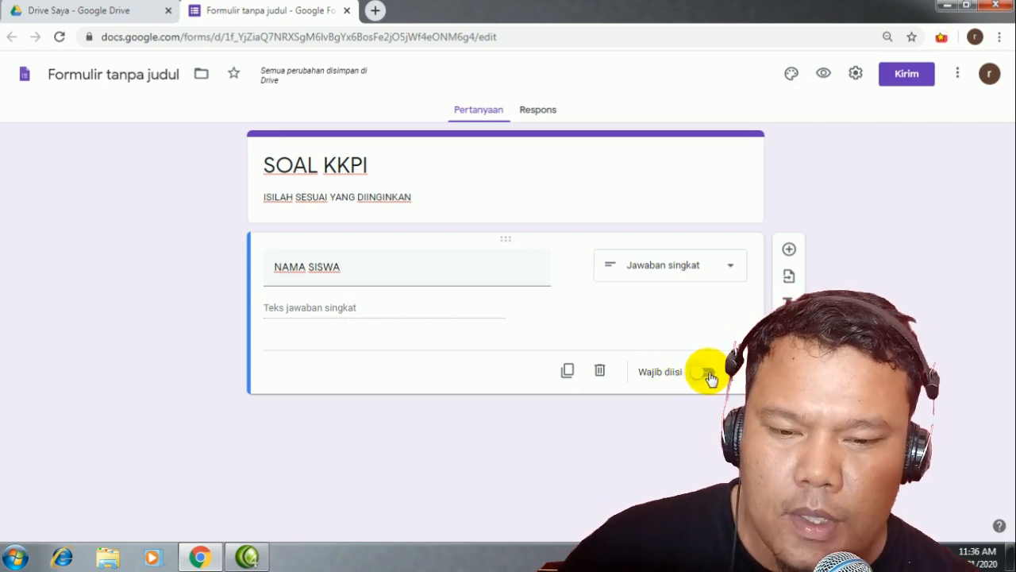
pyautogui.click(709, 374)
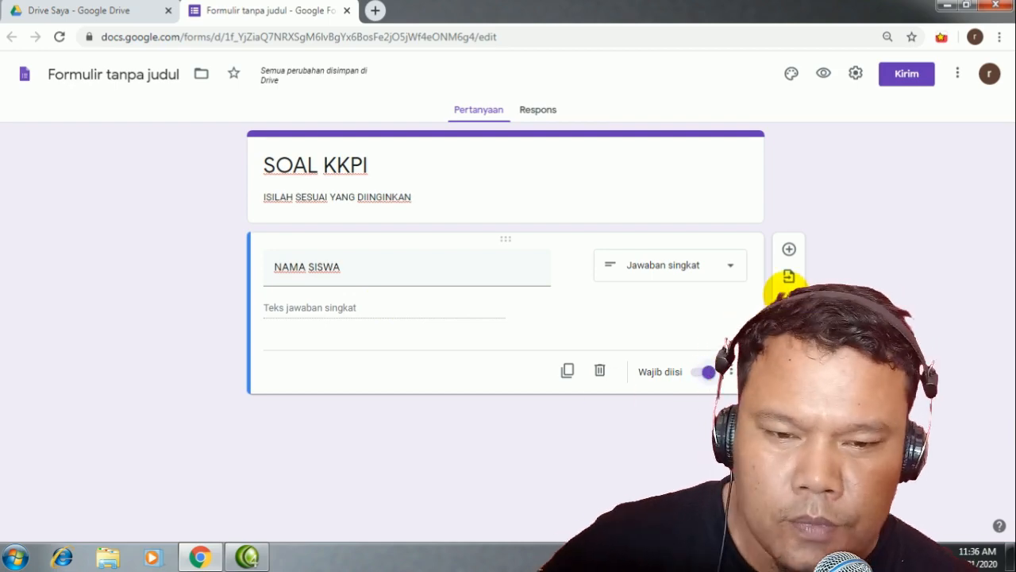
# Step: Add a second question titled 'JURUSAN' and set its type to Drop-down
pyautogui.click(789, 250)
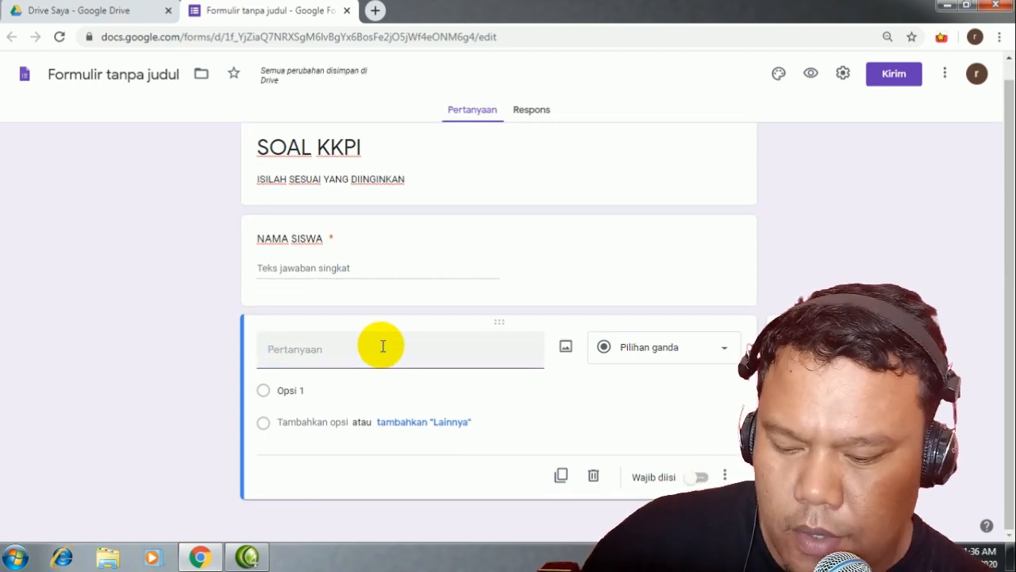
pyautogui.write('KEL')
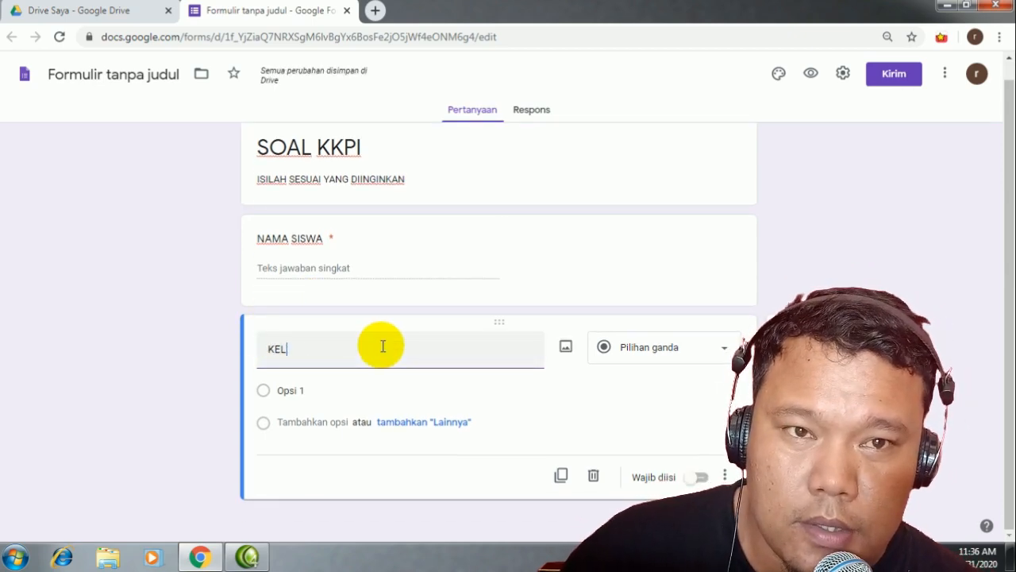
pyautogui.press('BackSpace')
pyautogui.press('BackSpace')
pyautogui.press('BackSpace')
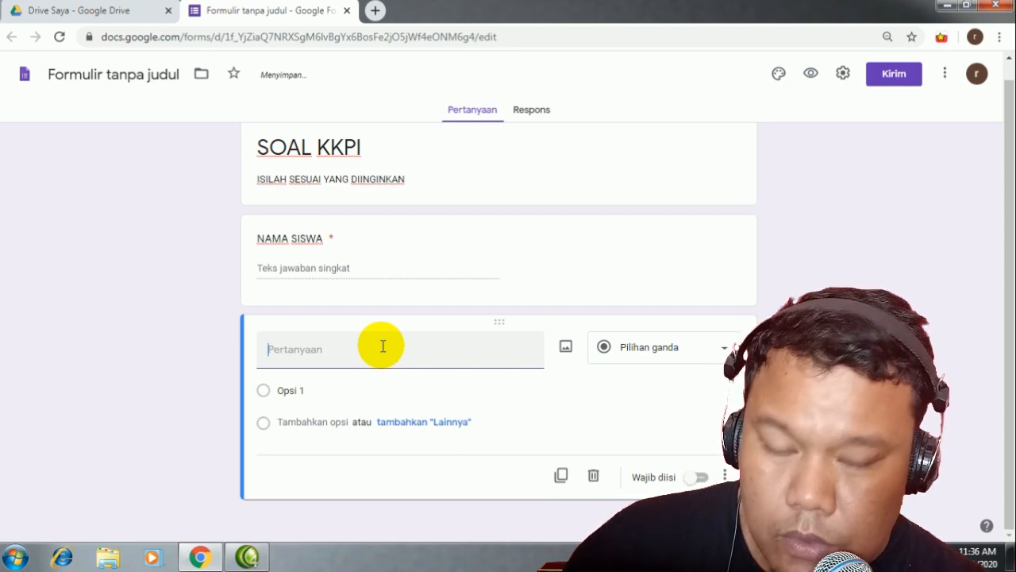
pyautogui.write('JURUSAN')
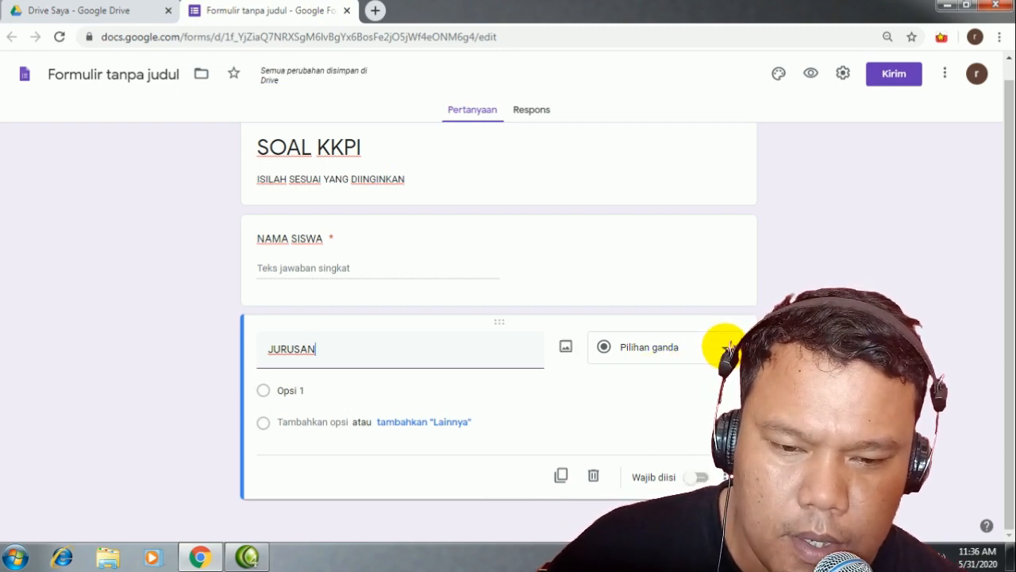
pyautogui.click(721, 353)
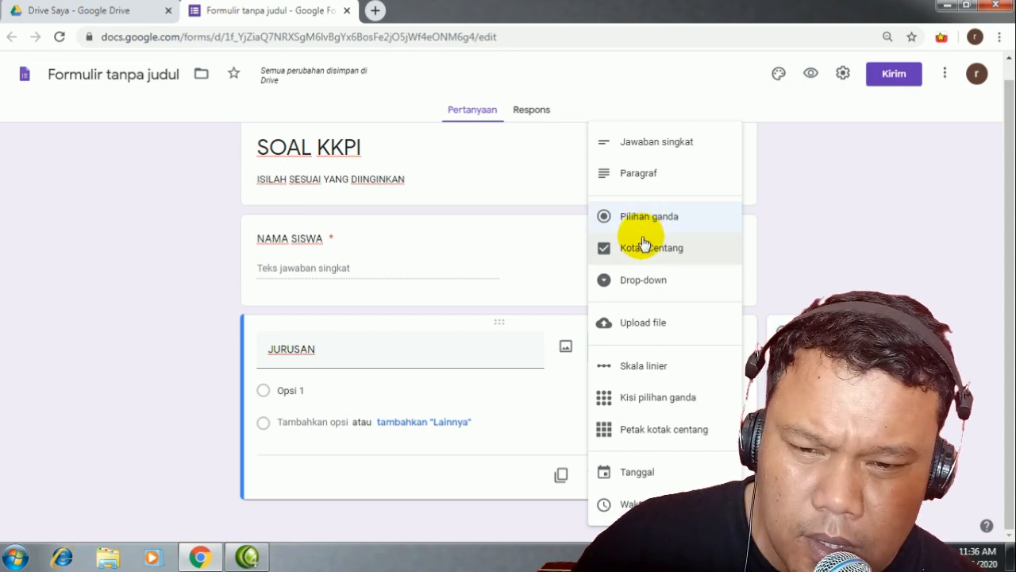
pyautogui.click(642, 284)
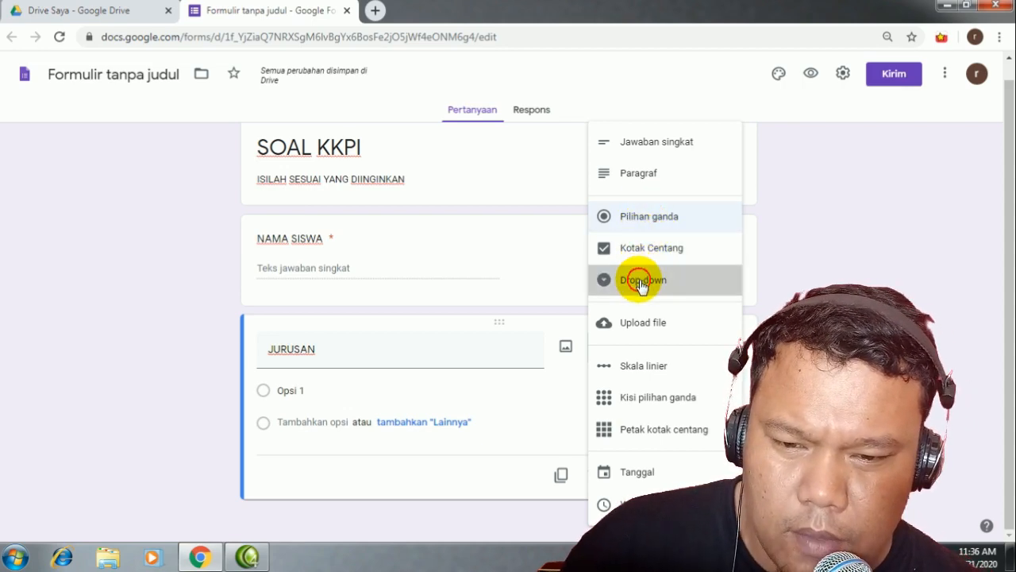
# Step: Give JURUSAN the options TEKNIK KOMPUTER DAN JARINGAN, OTOMOTIF, AKUNTANSI and mark it required
pyautogui.click(283, 390)
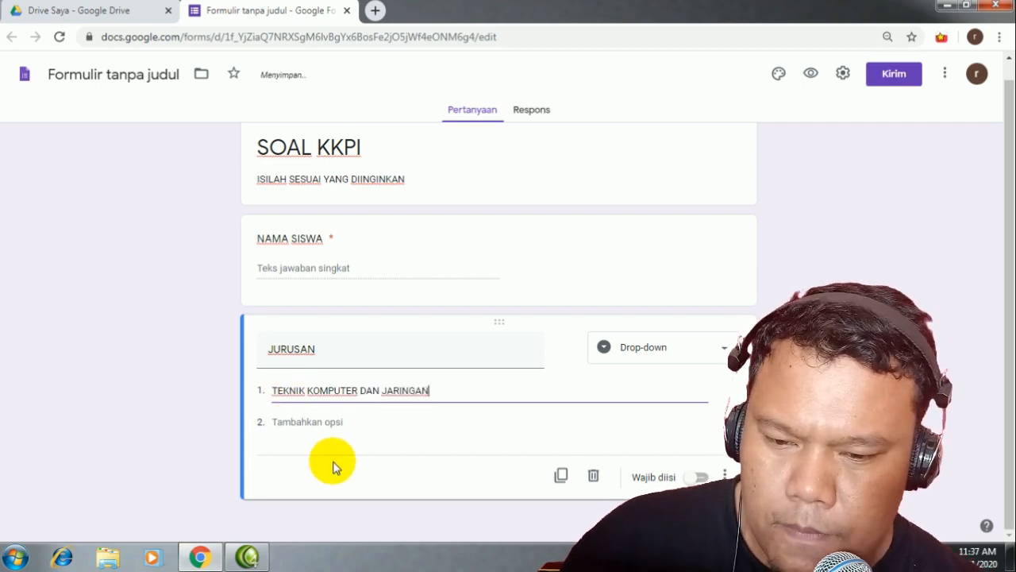
pyautogui.click(328, 422)
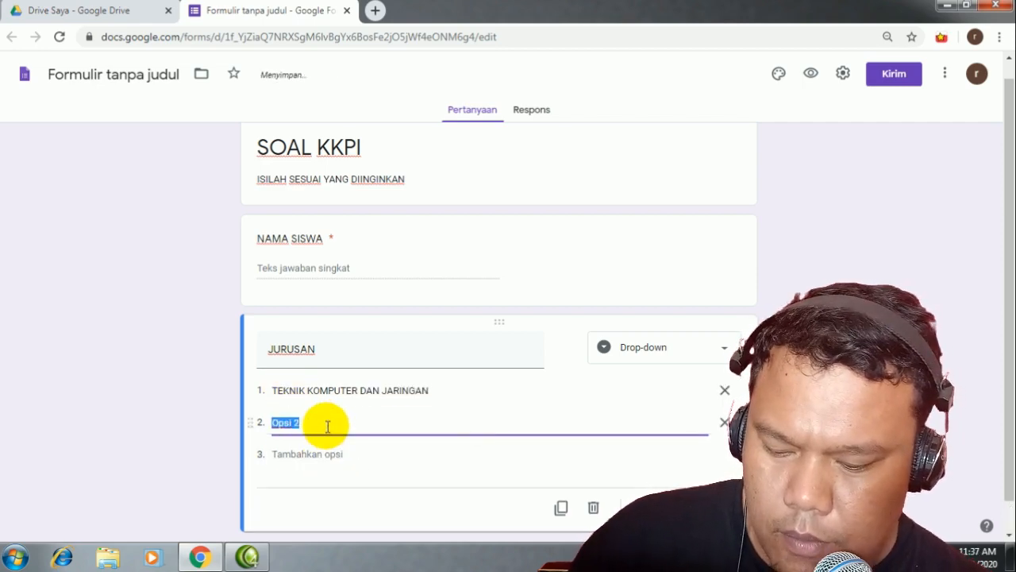
pyautogui.write('OTOMOTIF')
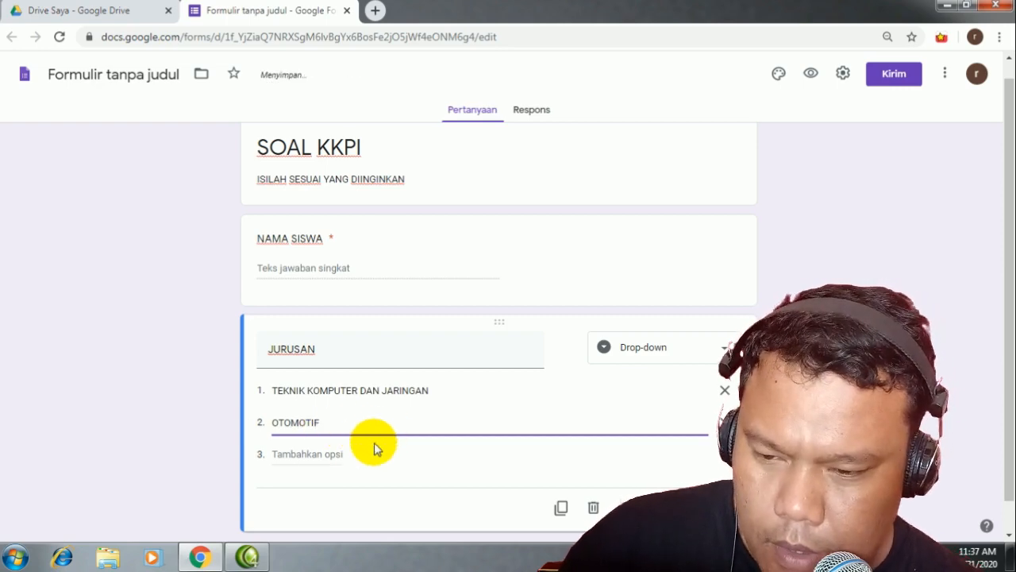
pyautogui.click(325, 454)
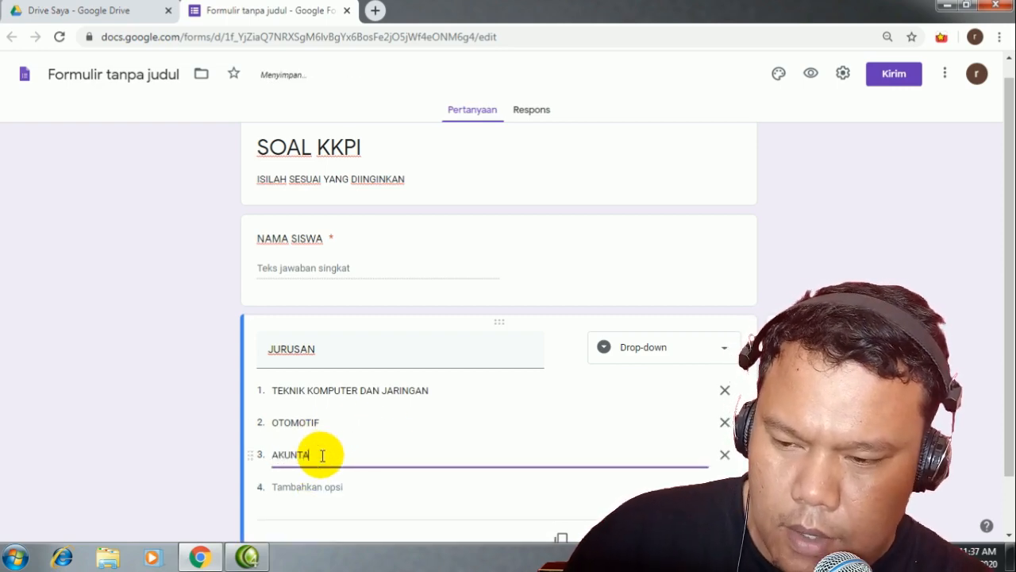
pyautogui.write('AKUNTANS')
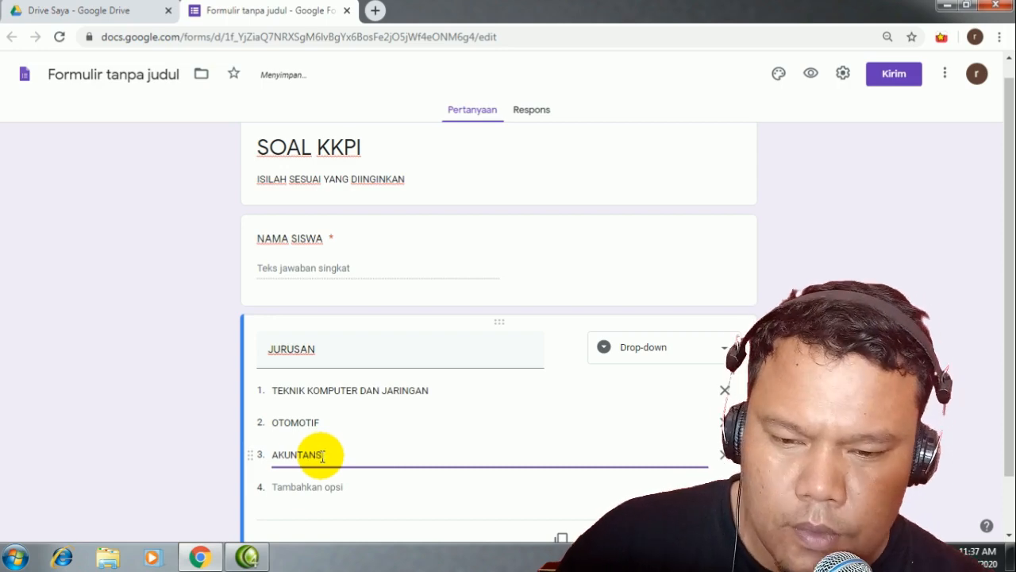
pyautogui.write('I')
pyautogui.scroll(-1, 738, 387)
pyautogui.click(703, 476)
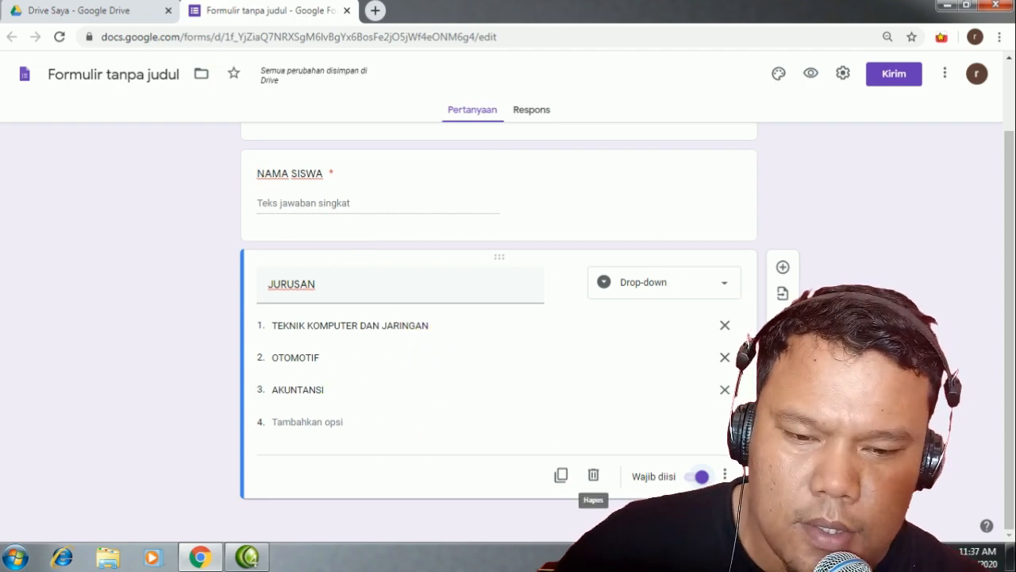
# Step: Add a required short-answer KELAS question, then start a new question below it
pyautogui.click(782, 268)
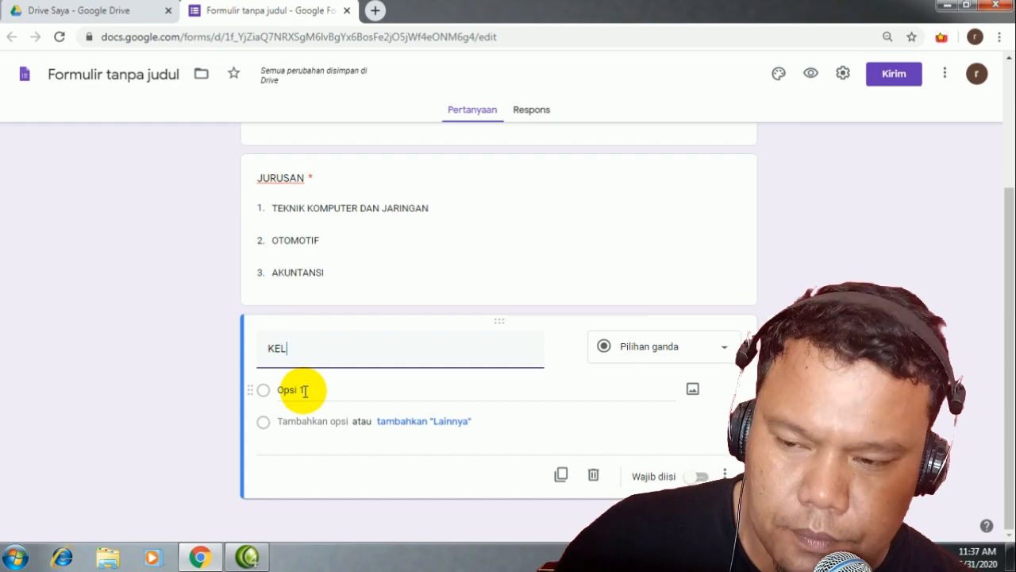
pyautogui.click(719, 346)
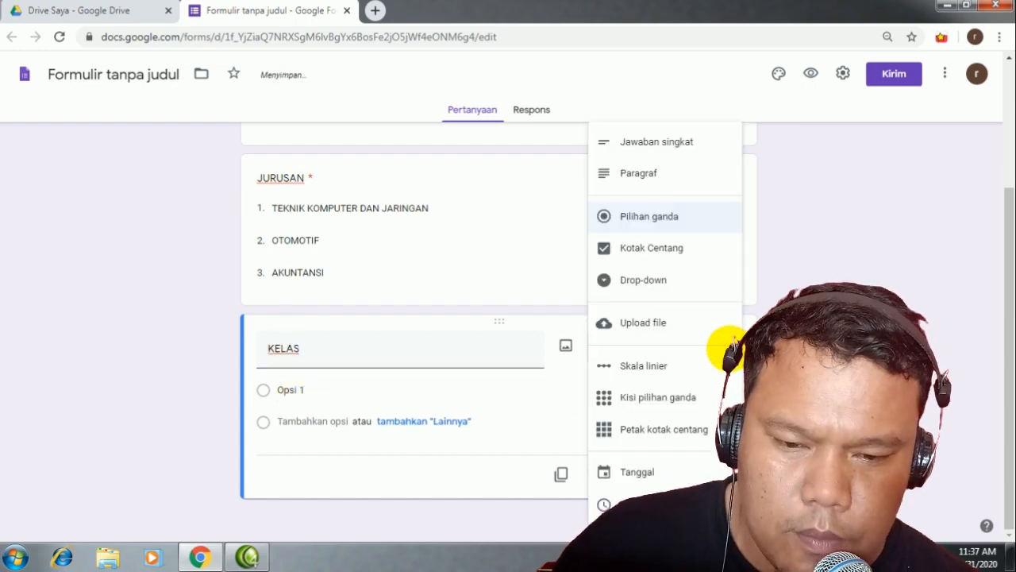
pyautogui.click(656, 142)
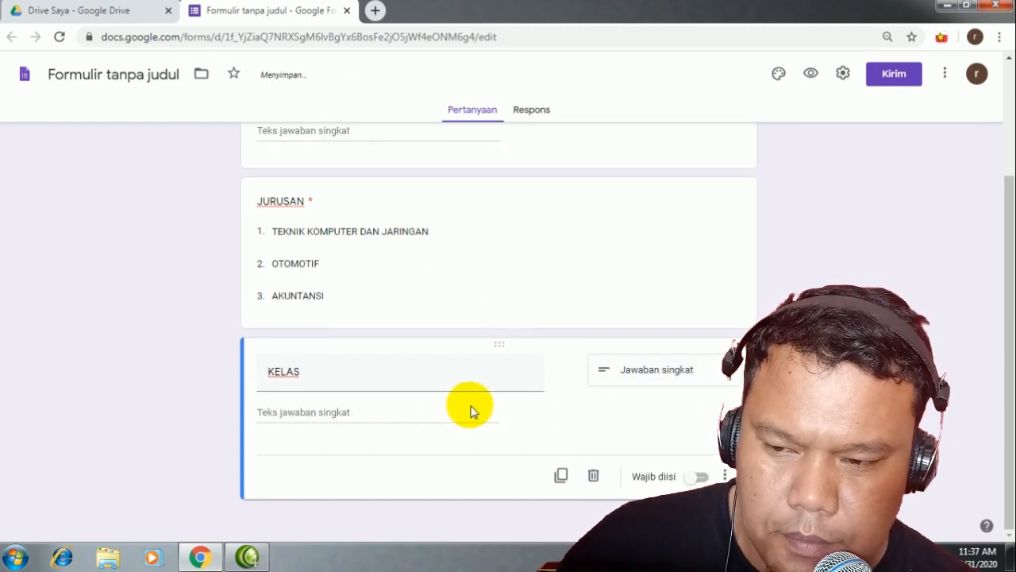
pyautogui.click(726, 376)
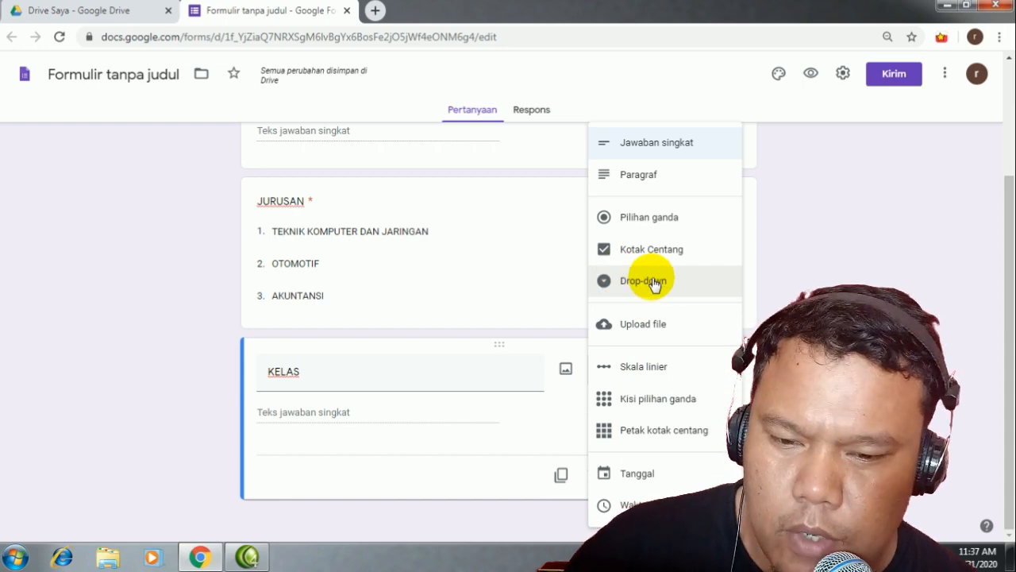
pyautogui.click(383, 449)
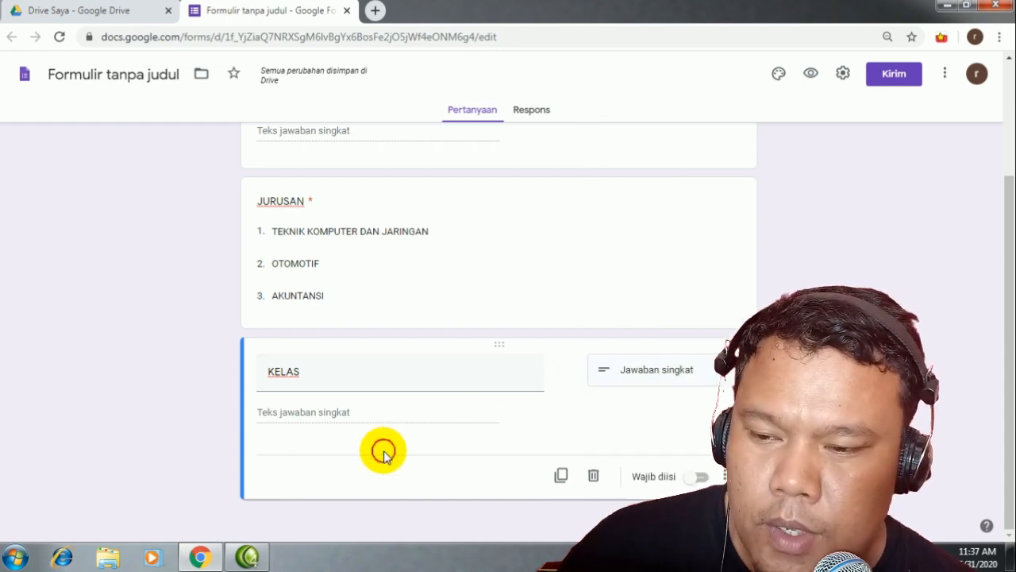
pyautogui.click(697, 476)
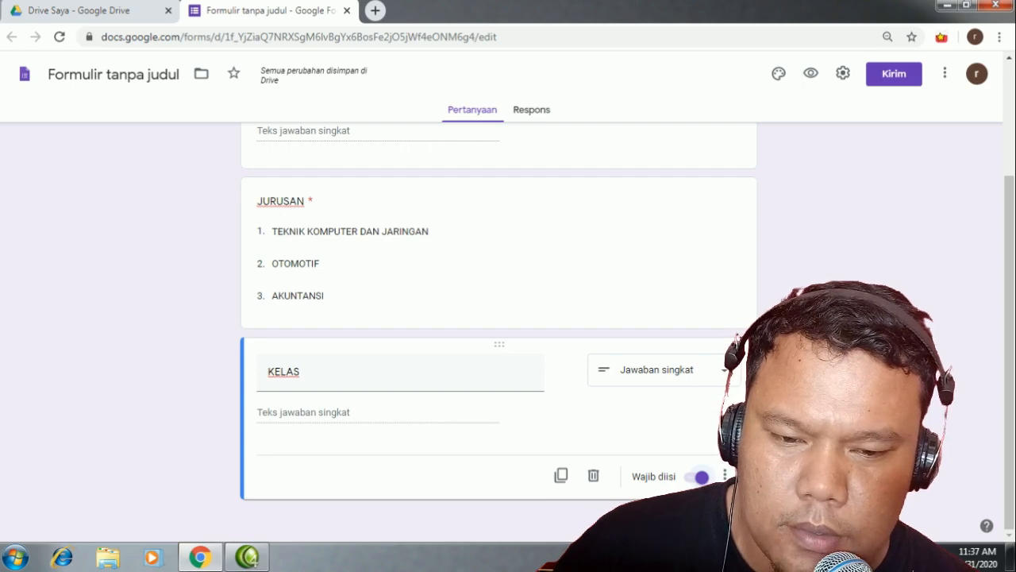
pyautogui.click(782, 356)
pyautogui.scroll(-1, 267, 422)
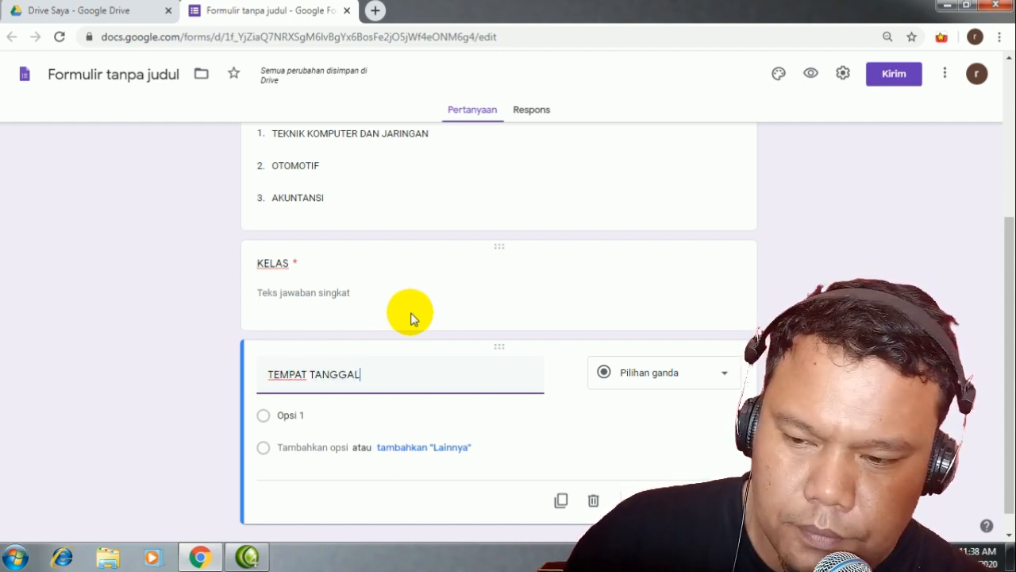
# Step: Finish the title TEMPAT TANGGAL LAHIR and make it a required Tanggal (date) question
pyautogui.write('LAHIR')
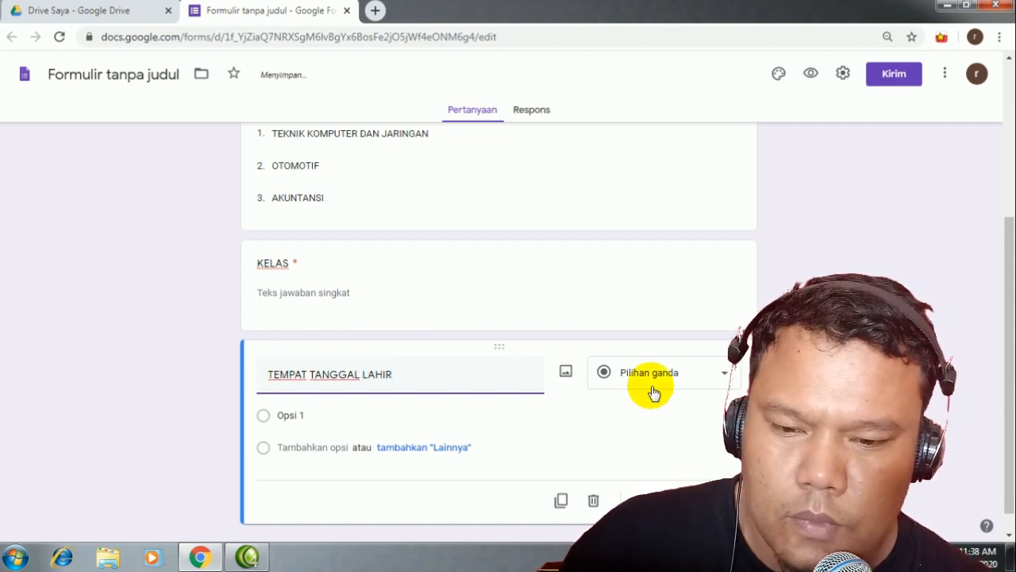
pyautogui.click(709, 373)
pyautogui.click(654, 152)
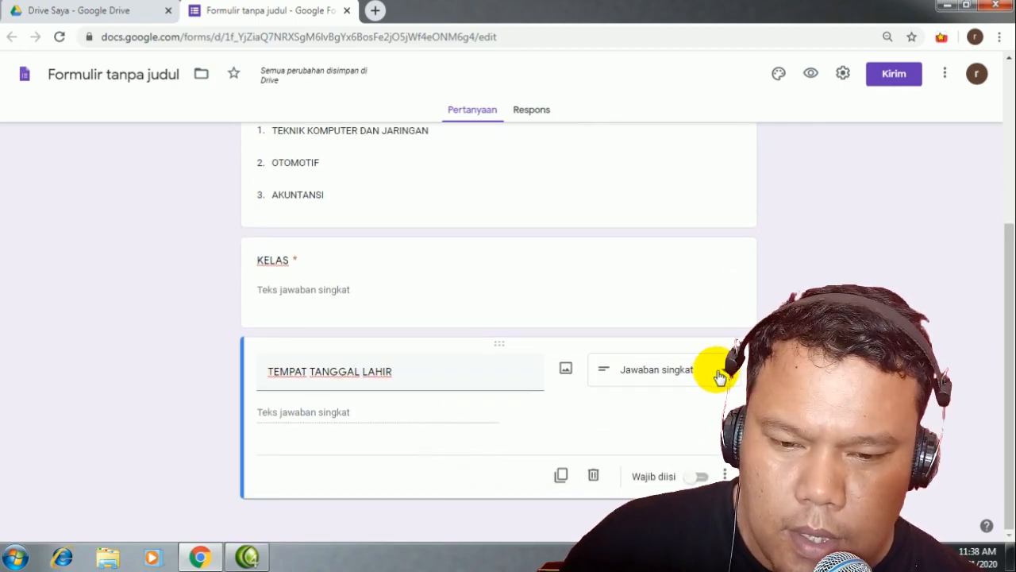
pyautogui.click(717, 370)
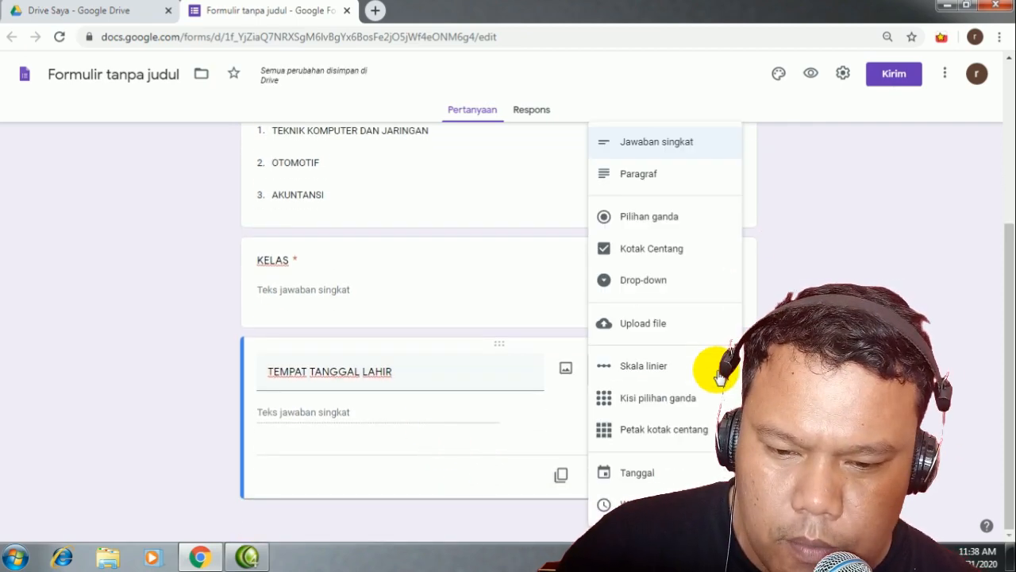
pyautogui.click(633, 474)
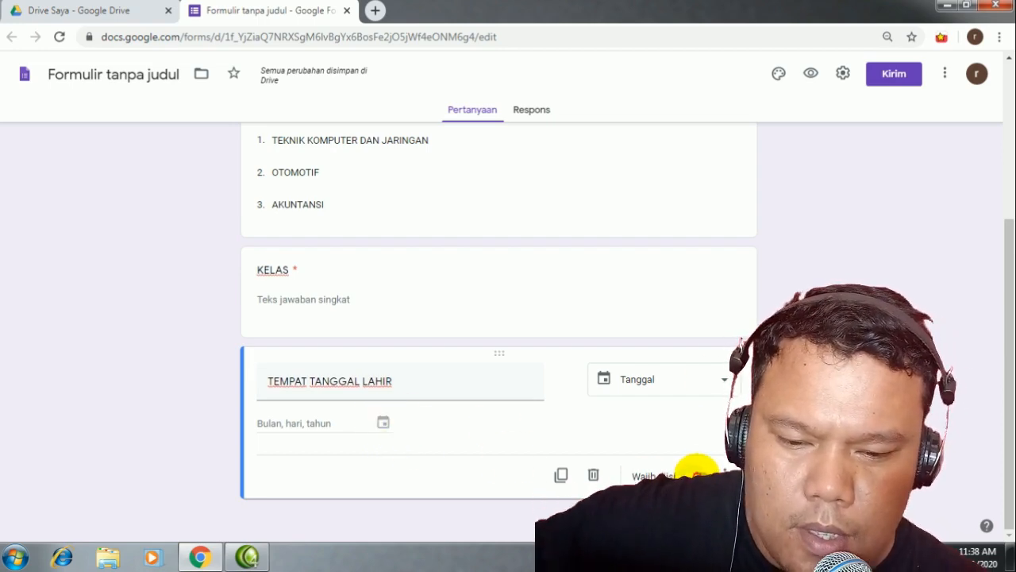
pyautogui.click(699, 475)
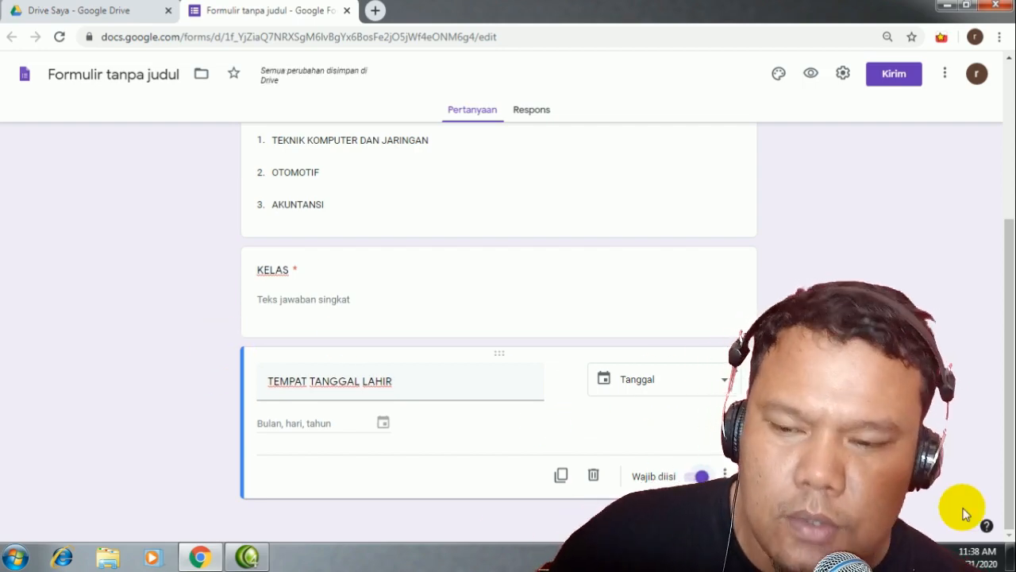
pyautogui.scroll(3, 447, 386)
pyautogui.scroll(-1, 412, 353)
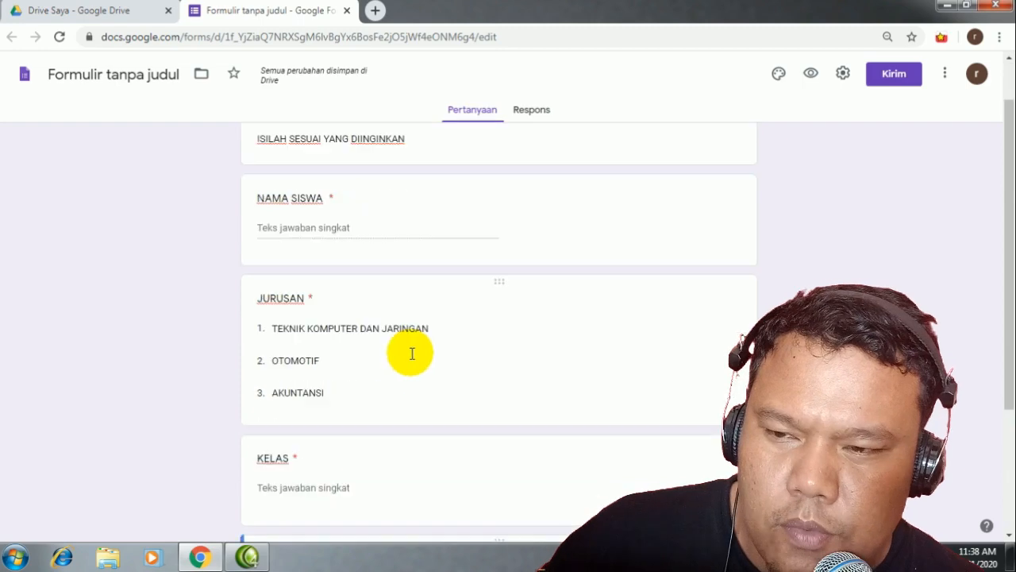
pyautogui.scroll(-2, 412, 353)
pyautogui.scroll(3, 409, 352)
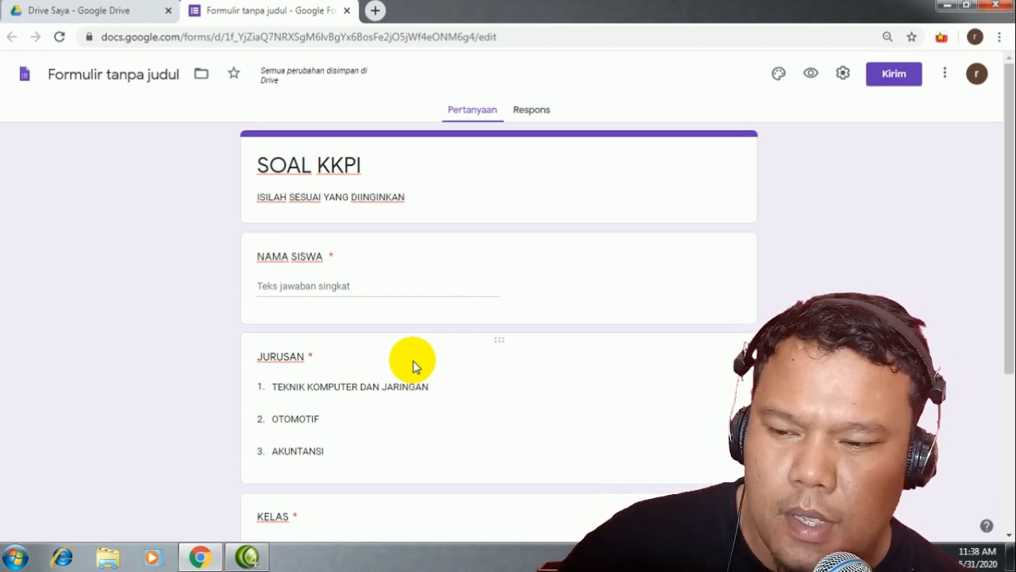
pyautogui.scroll(-3, 508, 417)
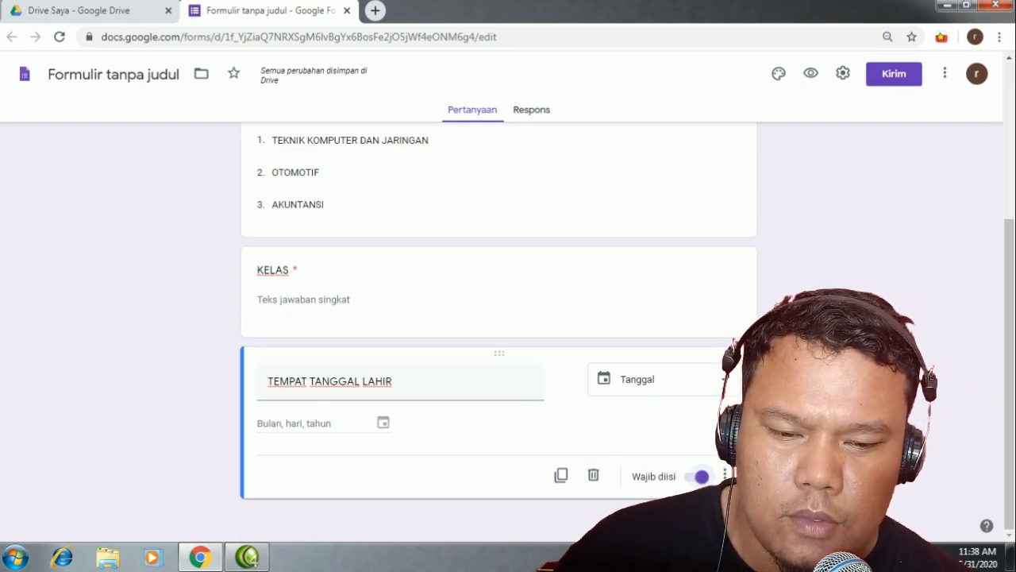
# Step: Add a new section, then retitle the first section DATA SISWA with description 'ISIALAH DATA YANG'
pyautogui.click(782, 496)
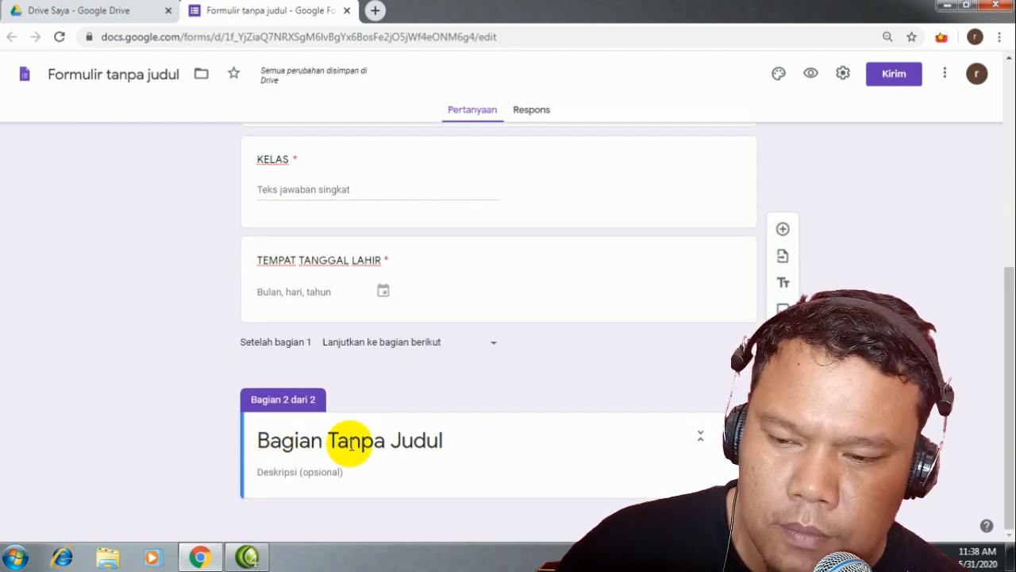
pyautogui.scroll(5, 366, 437)
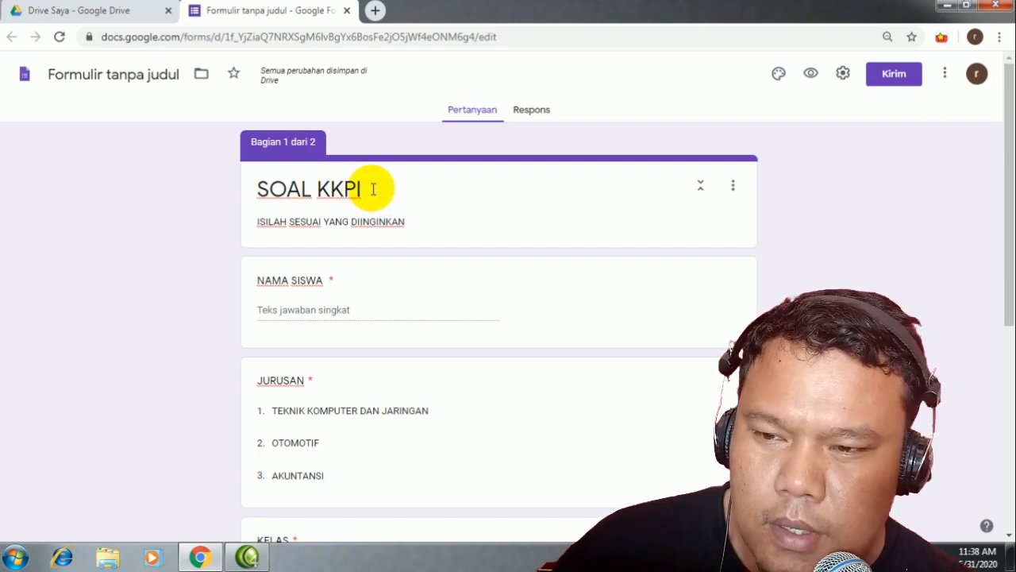
pyautogui.moveTo(361, 189); pyautogui.dragTo(228, 191)
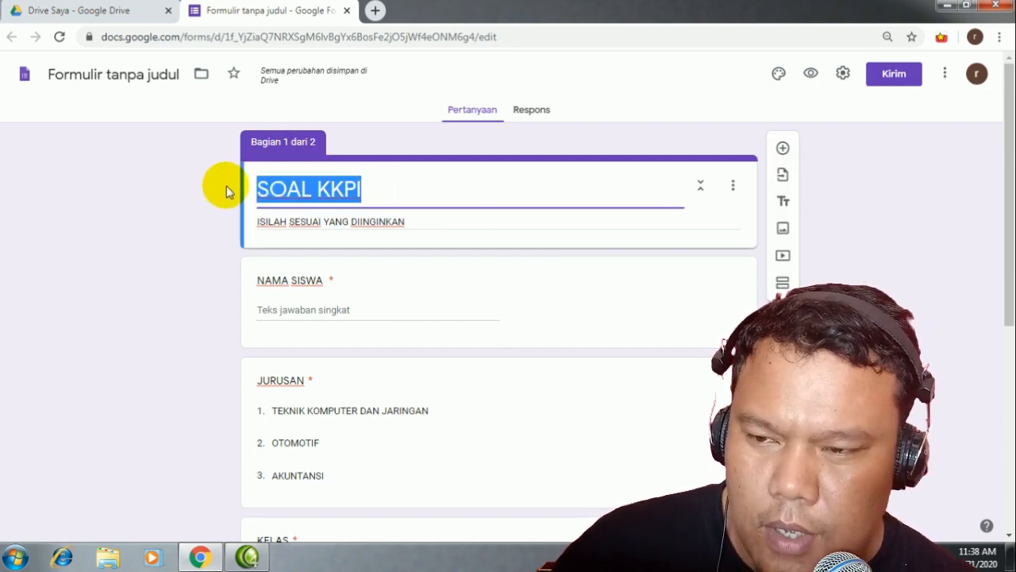
pyautogui.write('DATA SIS')
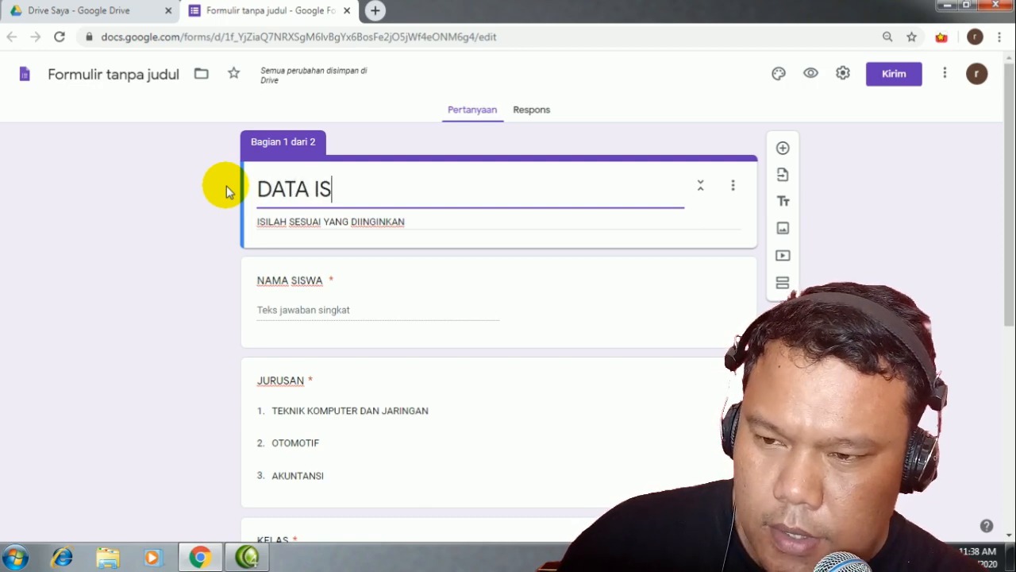
pyautogui.press('BackSpace')
pyautogui.press('BackSpace')
pyautogui.write('SISWA')
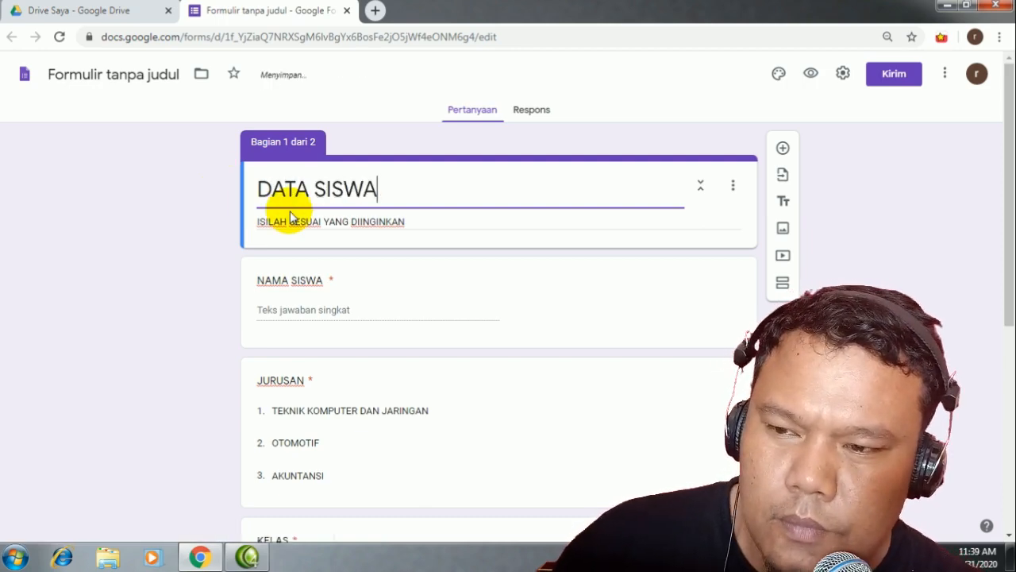
pyautogui.tripleClick(300, 225)
pyautogui.write('ISI')
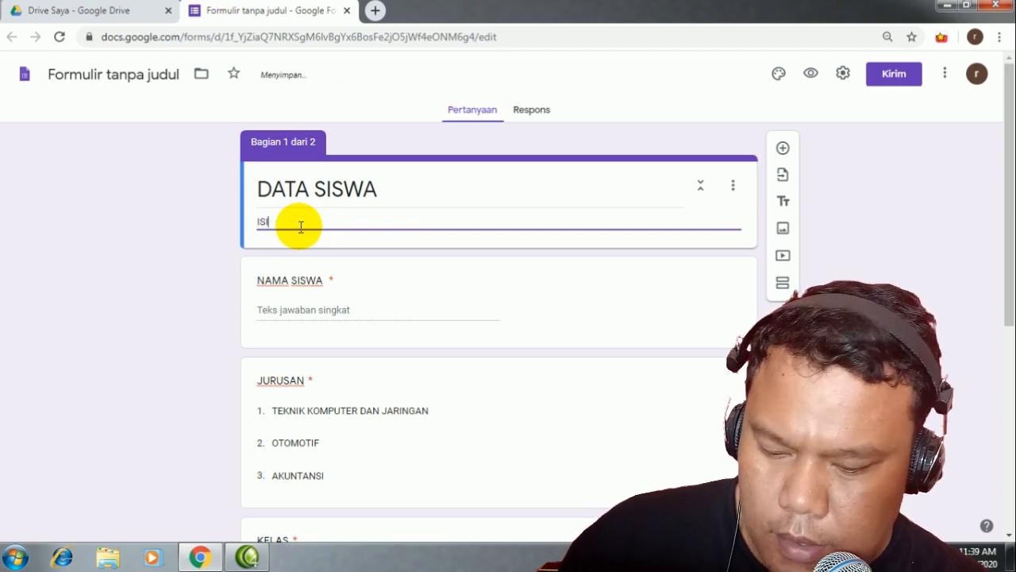
pyautogui.write('ALAH DATA Y')
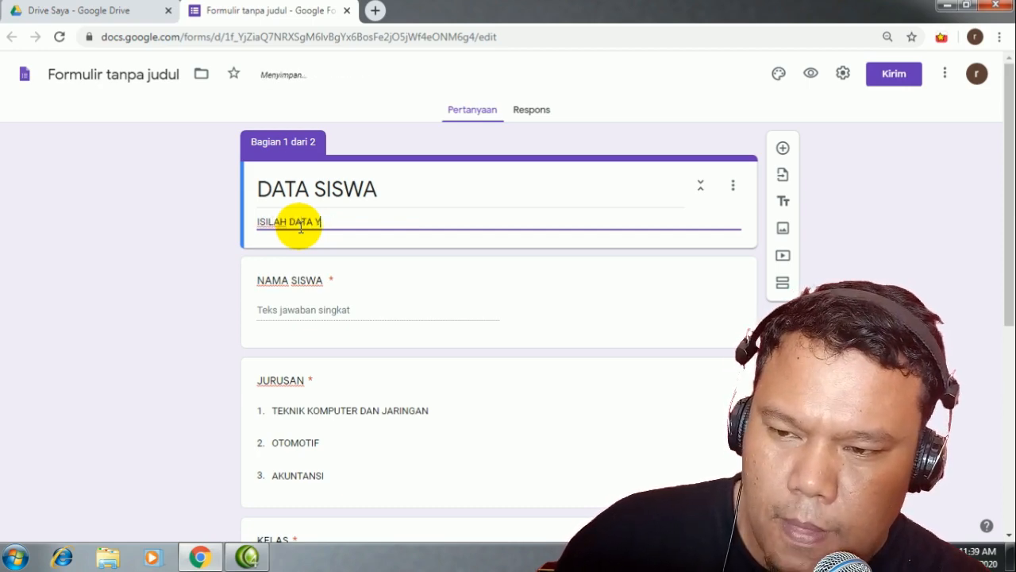
pyautogui.write('ANG BENAR')
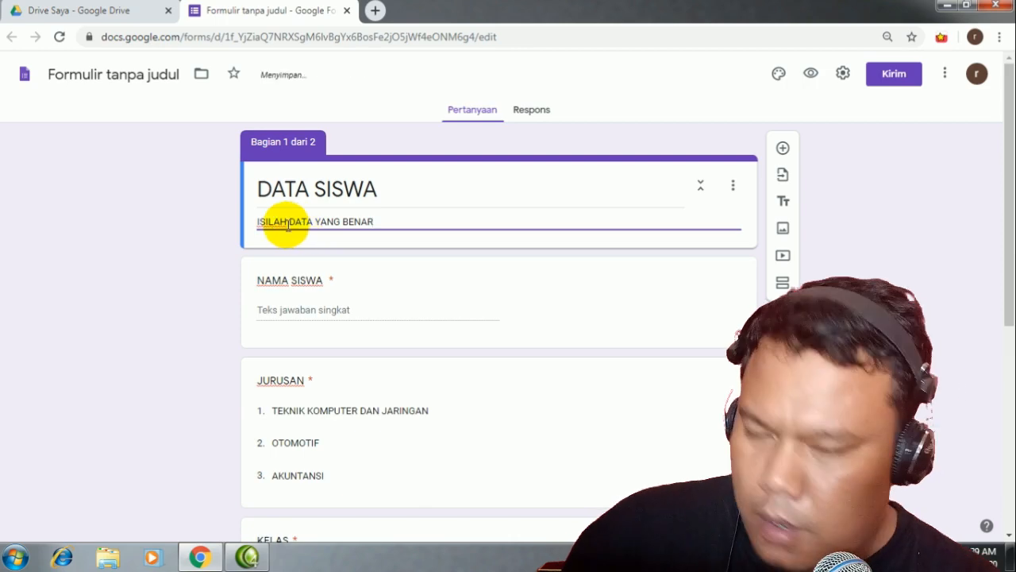
# Step: Name the second section TOKEN with description MASUKKAN TOKEN YANG BENAR and add a question
pyautogui.scroll(-5, 329, 269)
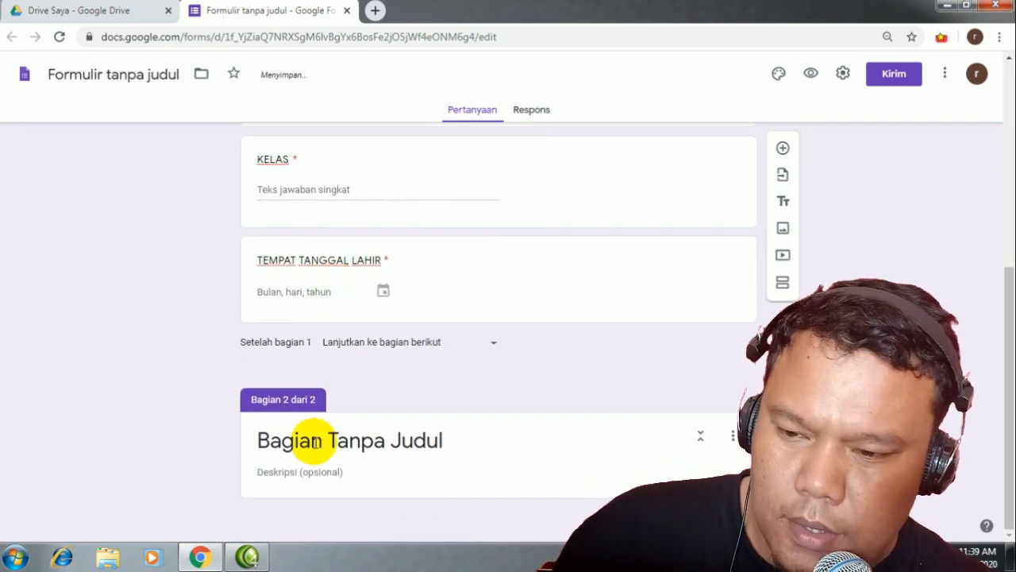
pyautogui.click(316, 441)
pyautogui.write('TOKEN')
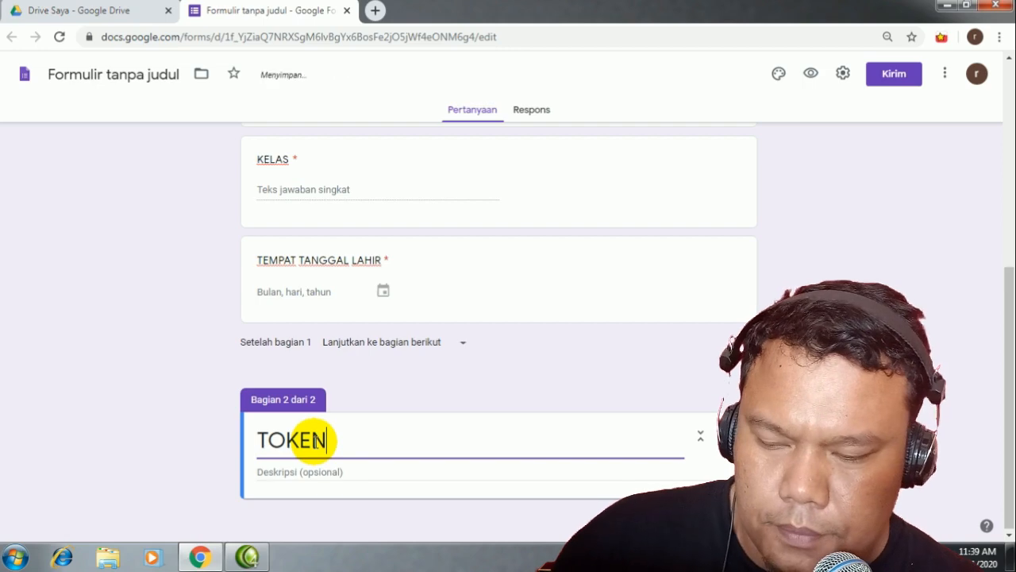
pyautogui.click(292, 468)
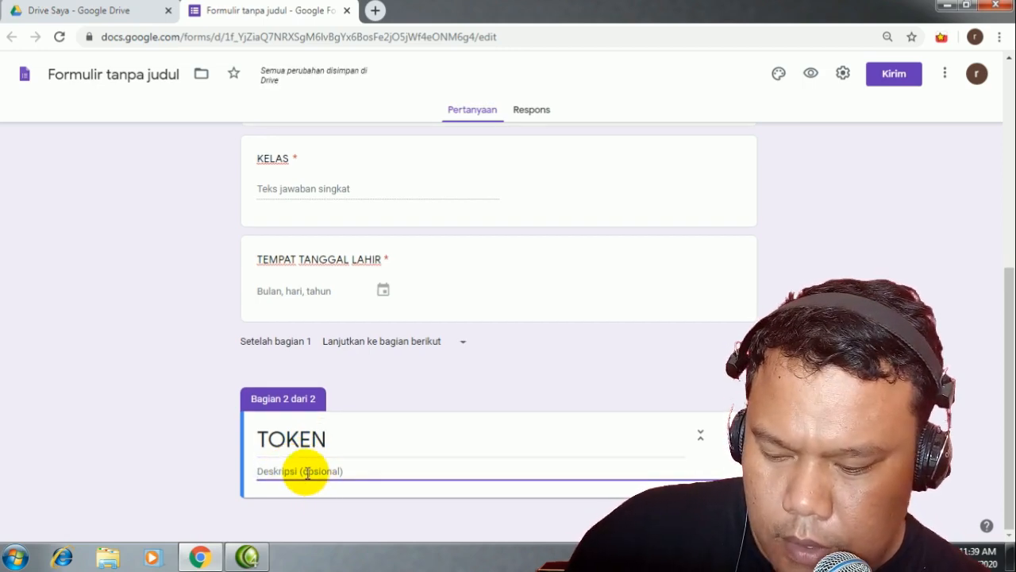
pyautogui.write('MASUKKAN')
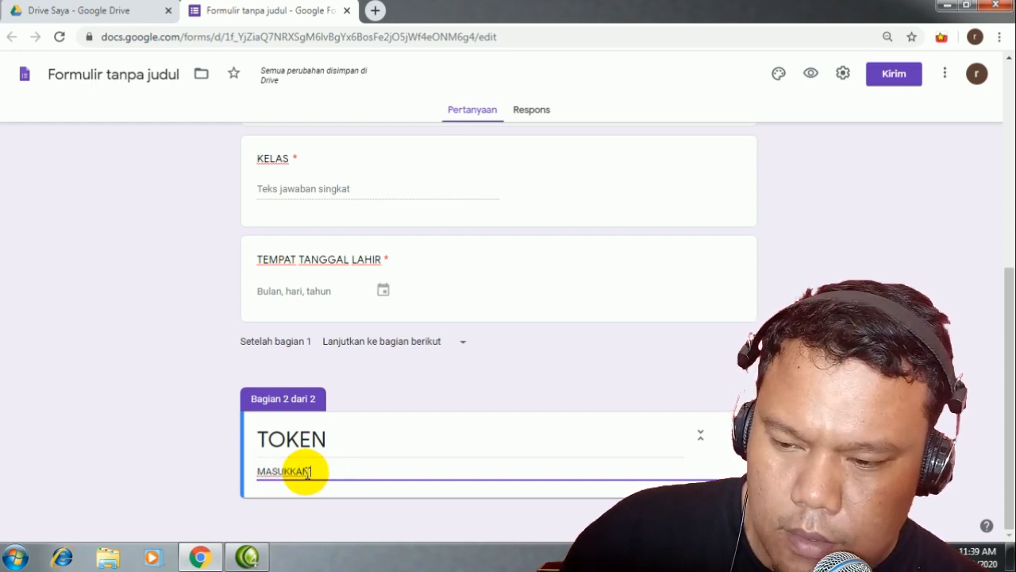
pyautogui.write(' TOKEN YANG')
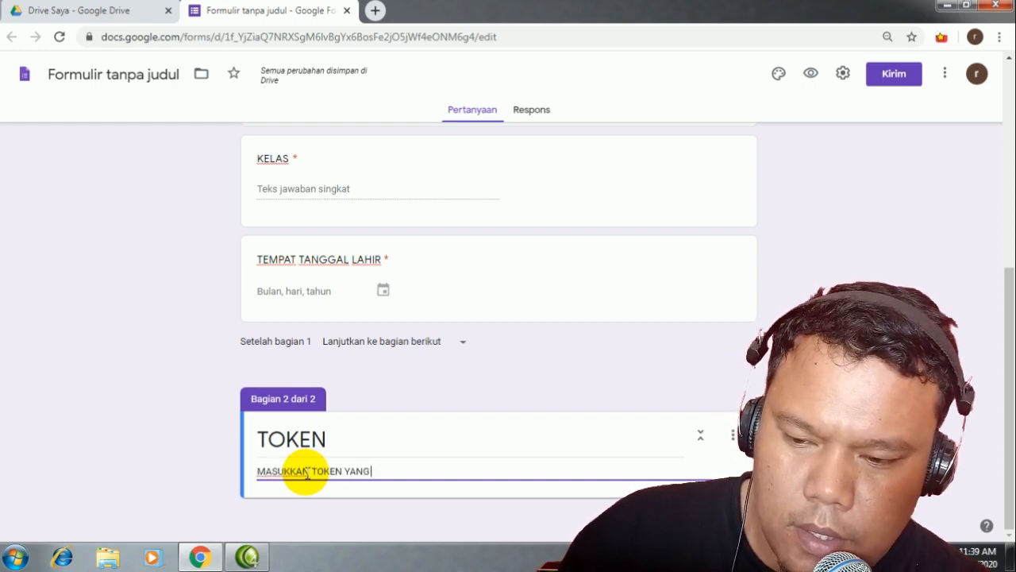
pyautogui.write(' BENAR')
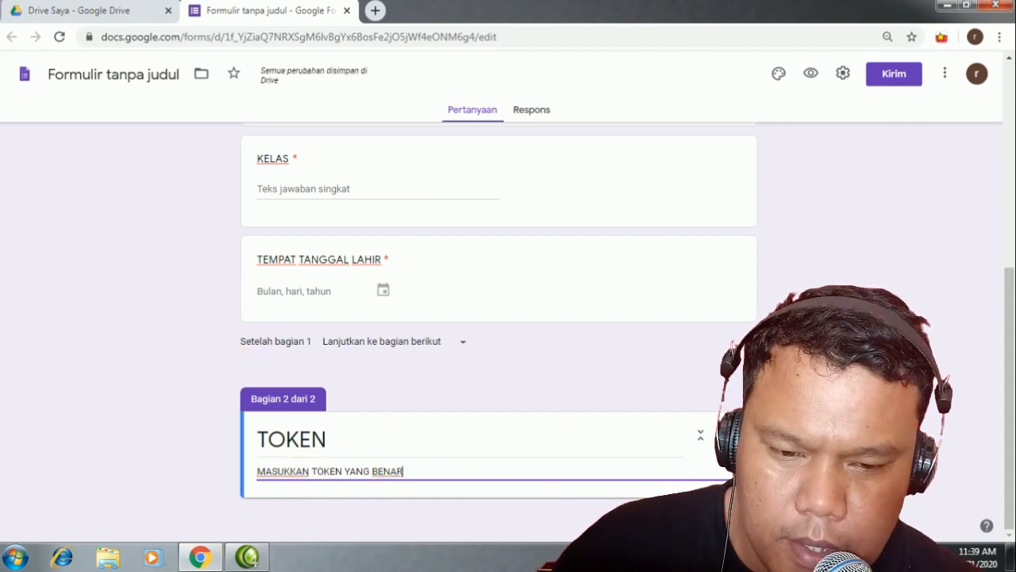
pyautogui.click(782, 349)
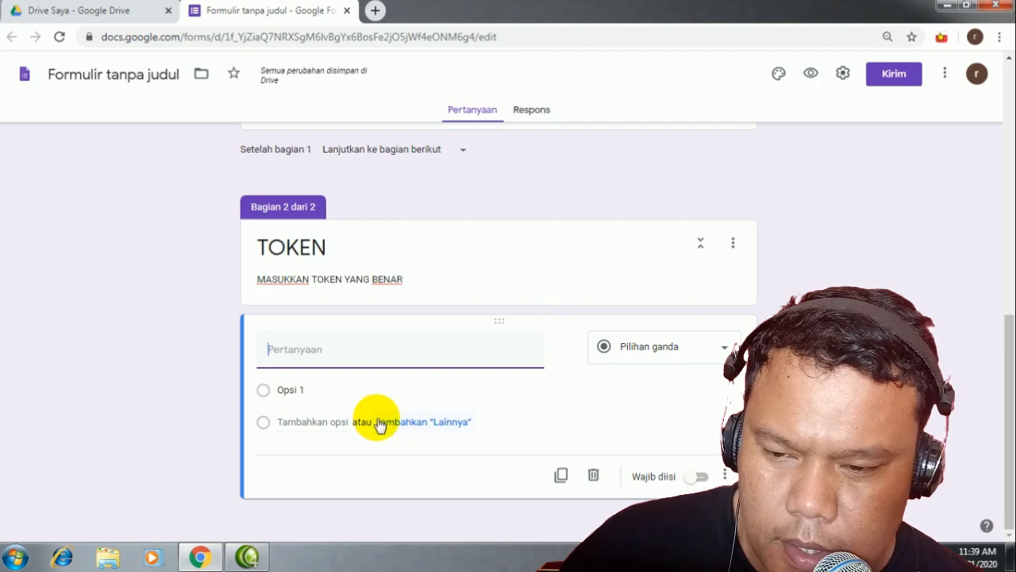
# Step: Make the new TOKEN question a Jawaban singkat (short answer) titled KODE TOKEN
pyautogui.click(724, 349)
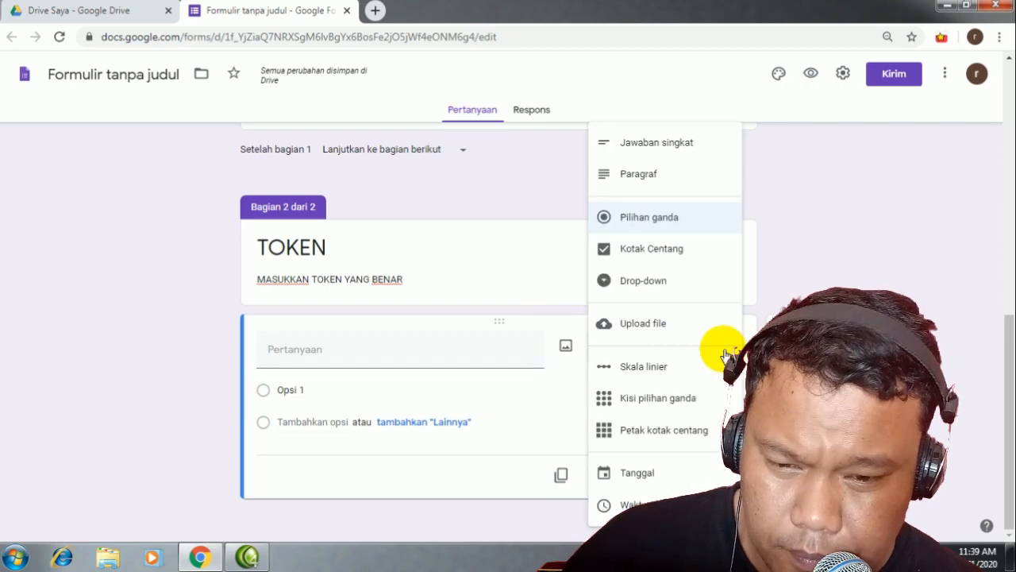
pyautogui.click(642, 151)
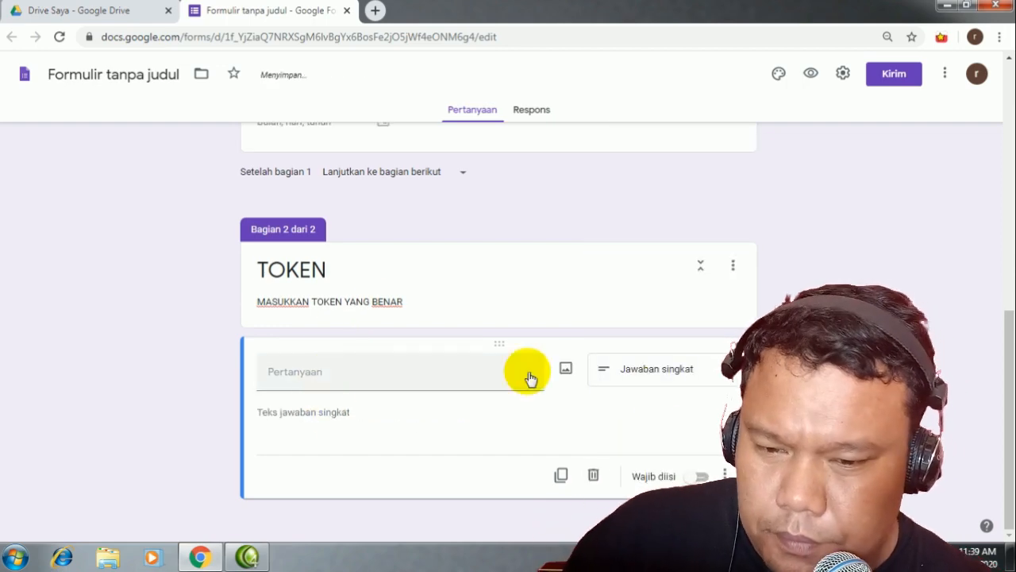
pyautogui.click(293, 373)
pyautogui.write('BERA')
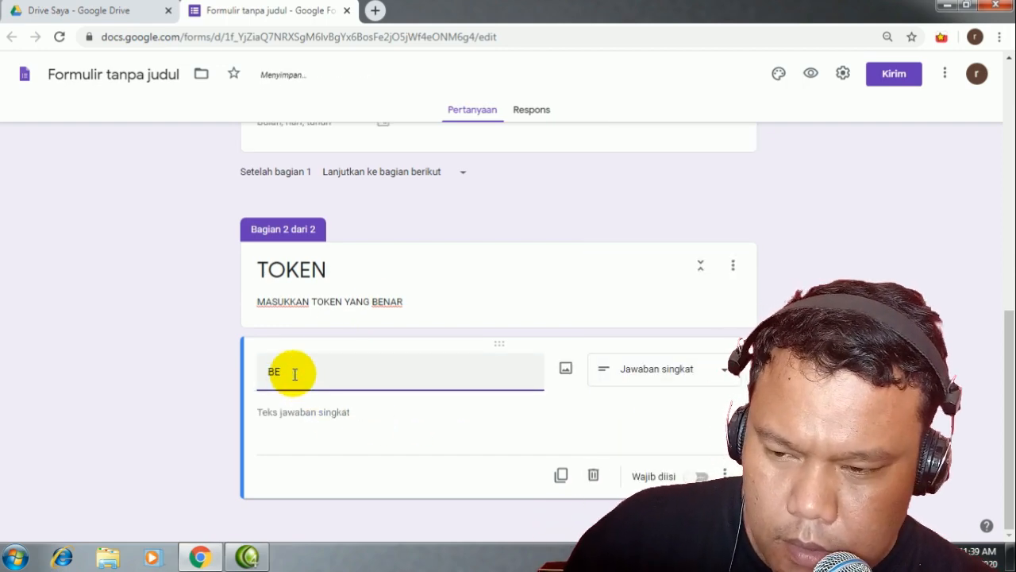
pyautogui.press('BackSpace')
pyautogui.write('MASUKKAN')
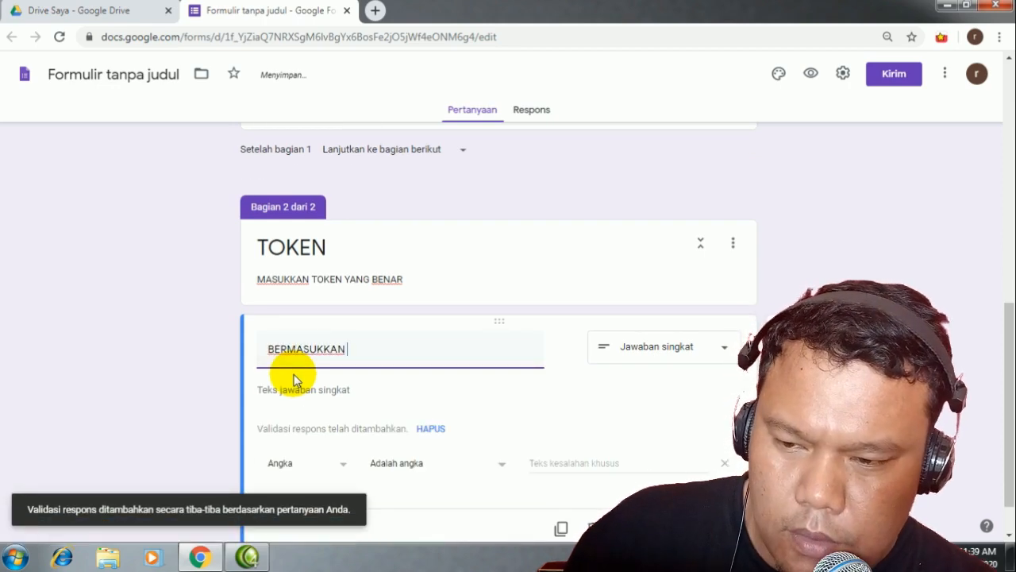
pyautogui.press('BackSpace')
pyautogui.press('BackSpace')
pyautogui.press('BackSpace')
pyautogui.press('BackSpace')
pyautogui.press('BackSpace')
pyautogui.press('BackSpace')
pyautogui.write('KODE')
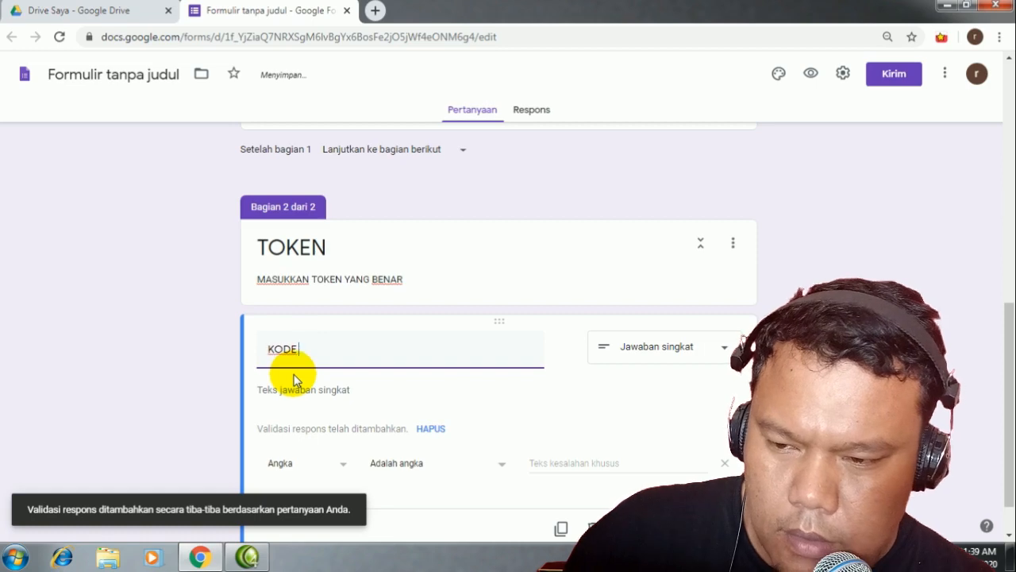
pyautogui.write(' TOKEN')
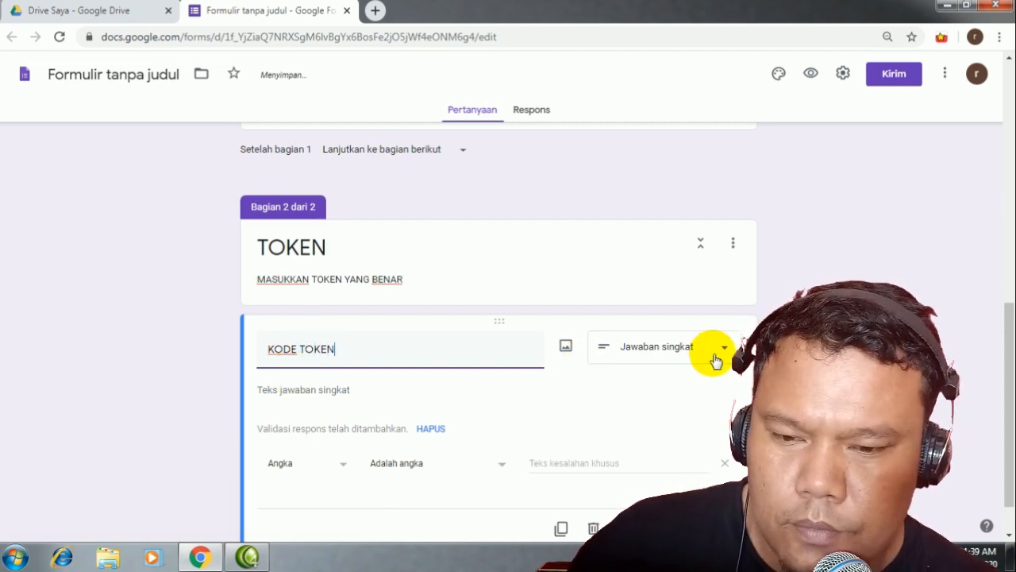
pyautogui.scroll(-1, 516, 407)
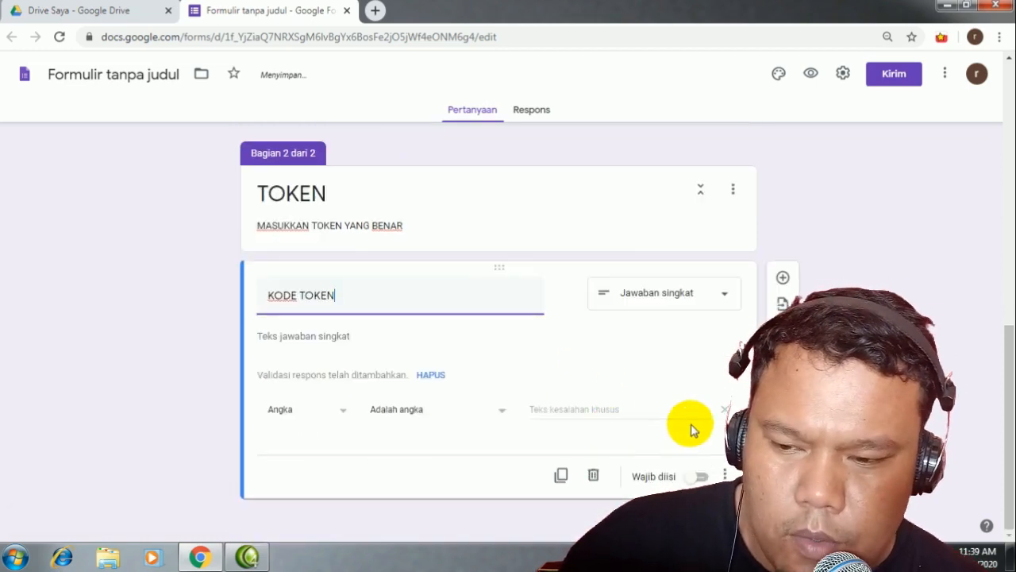
pyautogui.click(342, 417)
pyautogui.click(295, 447)
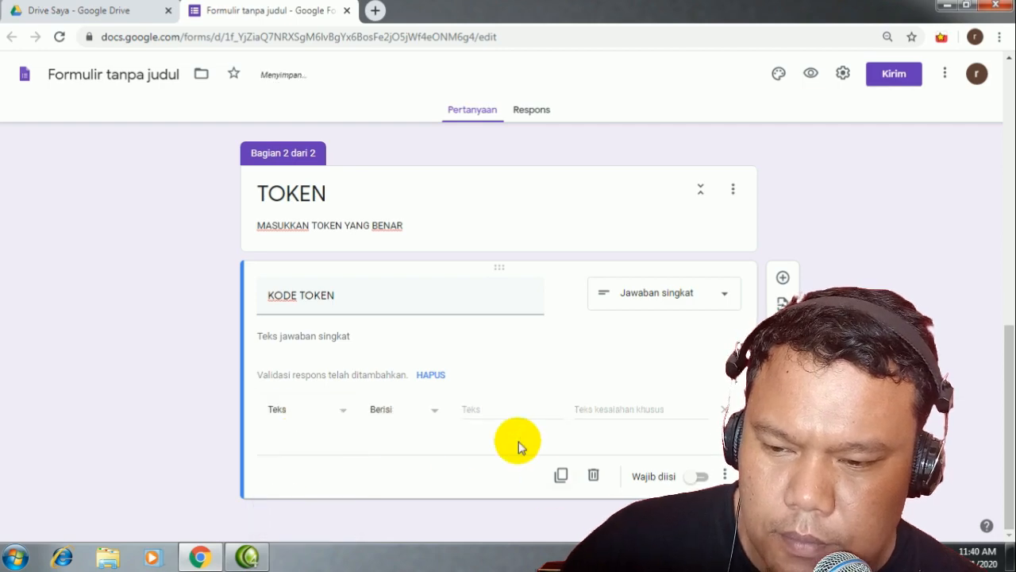
pyautogui.click(471, 411)
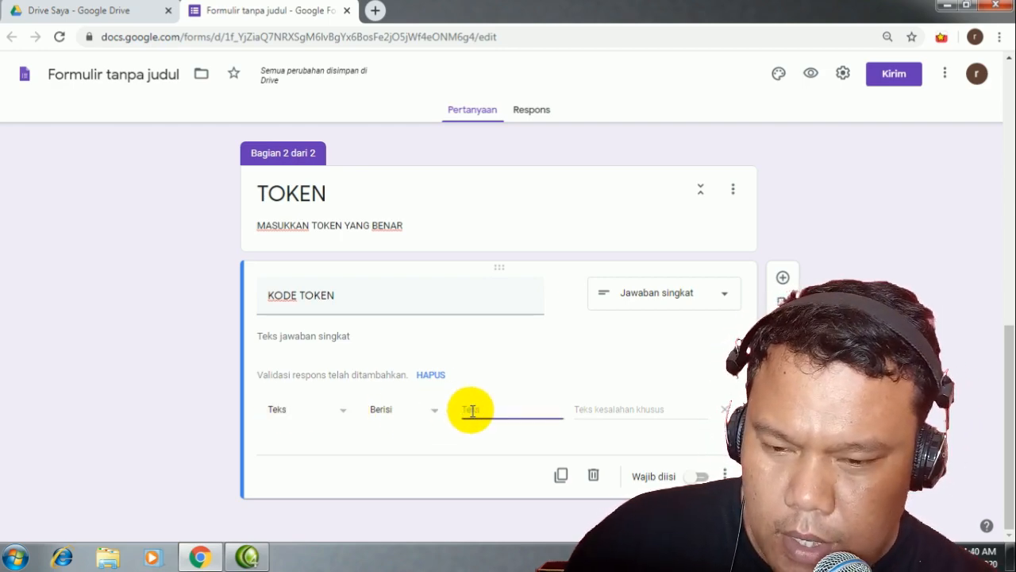
pyautogui.write('ABC1')
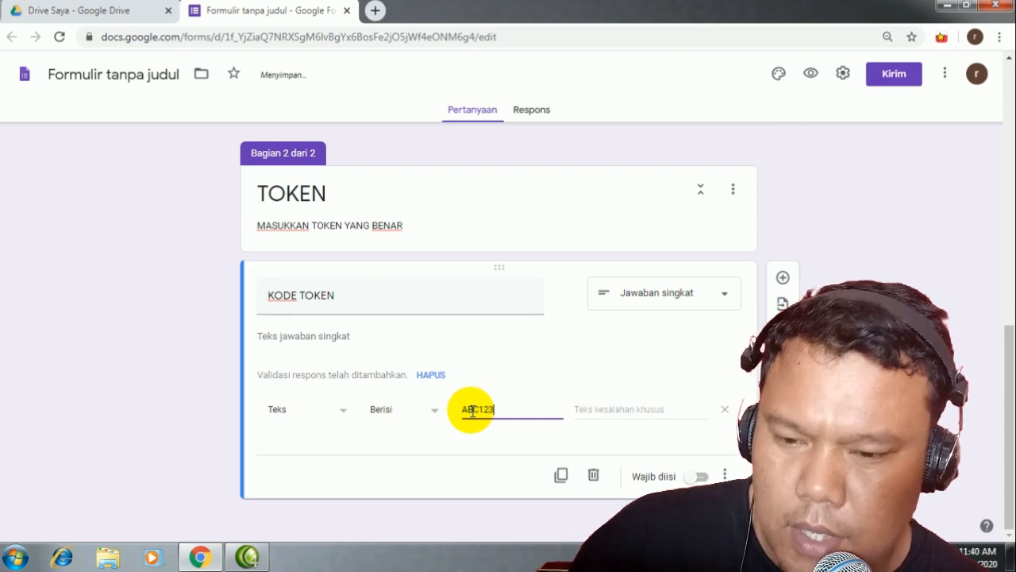
pyautogui.write('23')
pyautogui.click(342, 419)
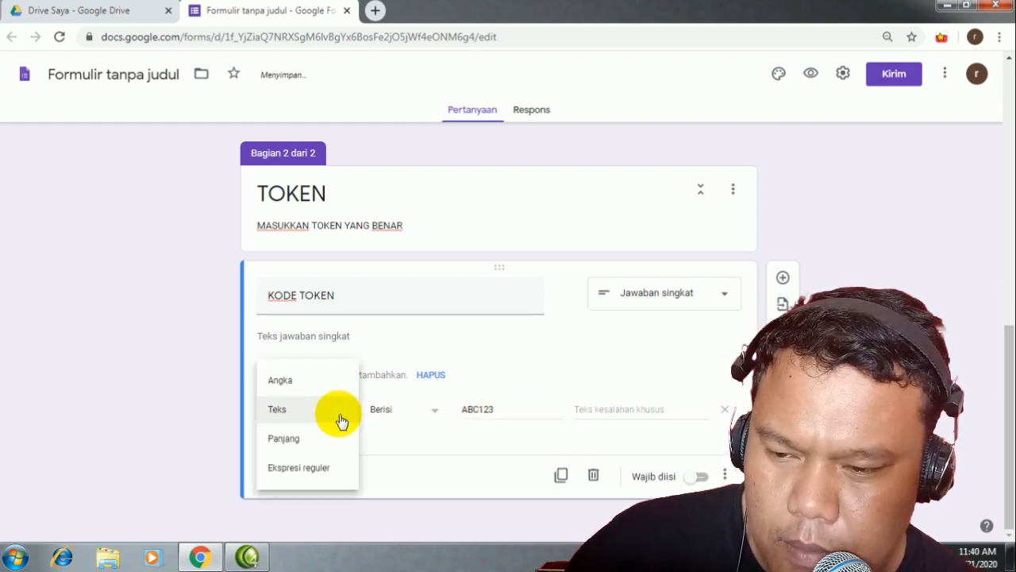
pyautogui.click(278, 381)
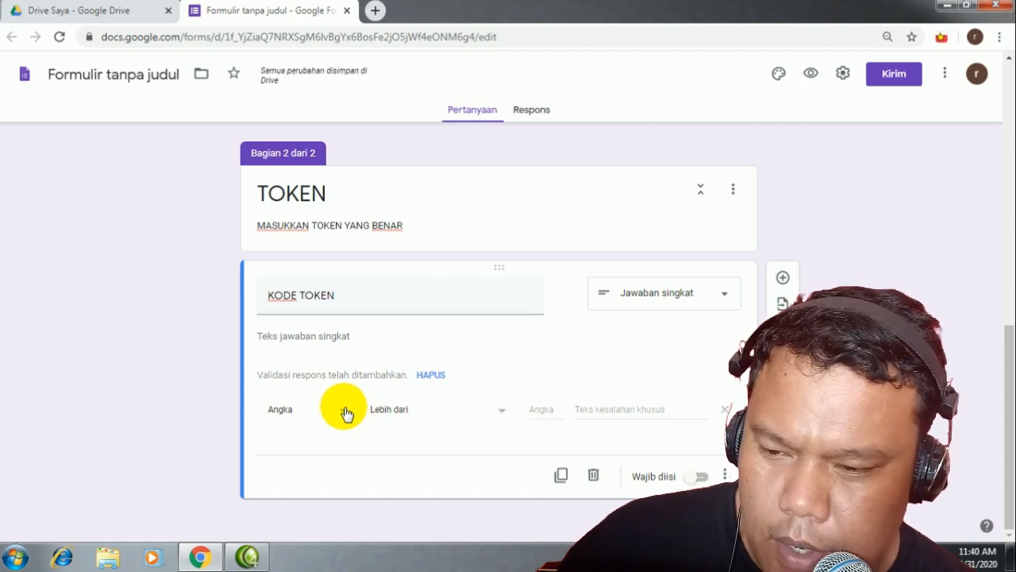
pyautogui.click(346, 413)
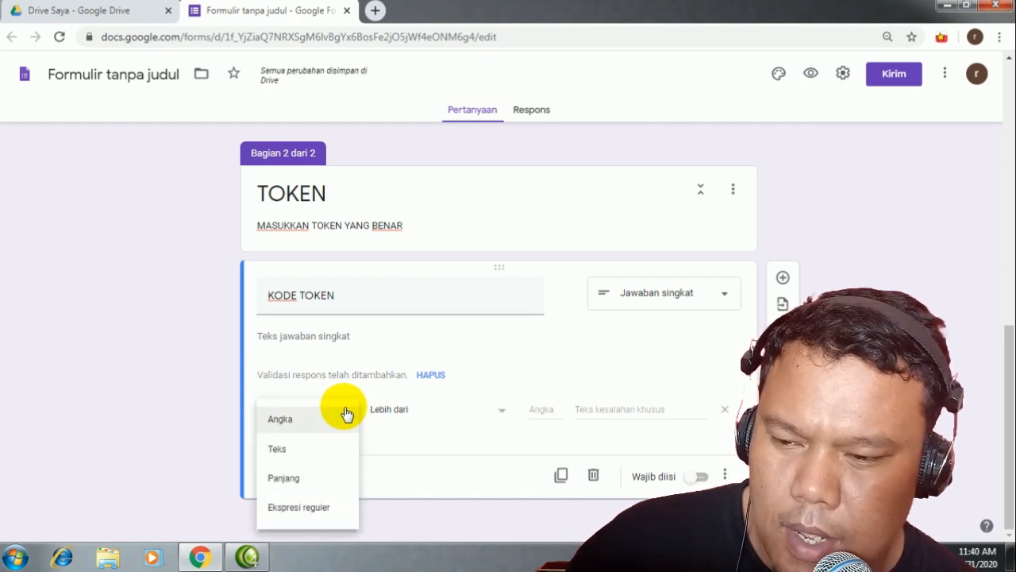
pyautogui.click(301, 451)
pyautogui.click(508, 411)
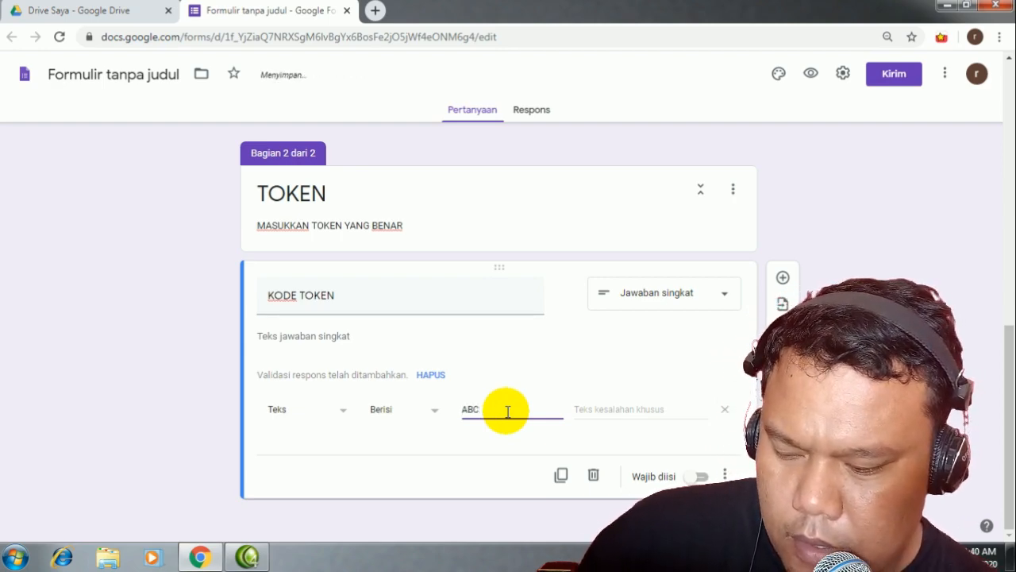
pyautogui.write('123')
# Step: Add the error message 'Token yang anda masukkan salah' and make the question required
pyautogui.click(626, 411)
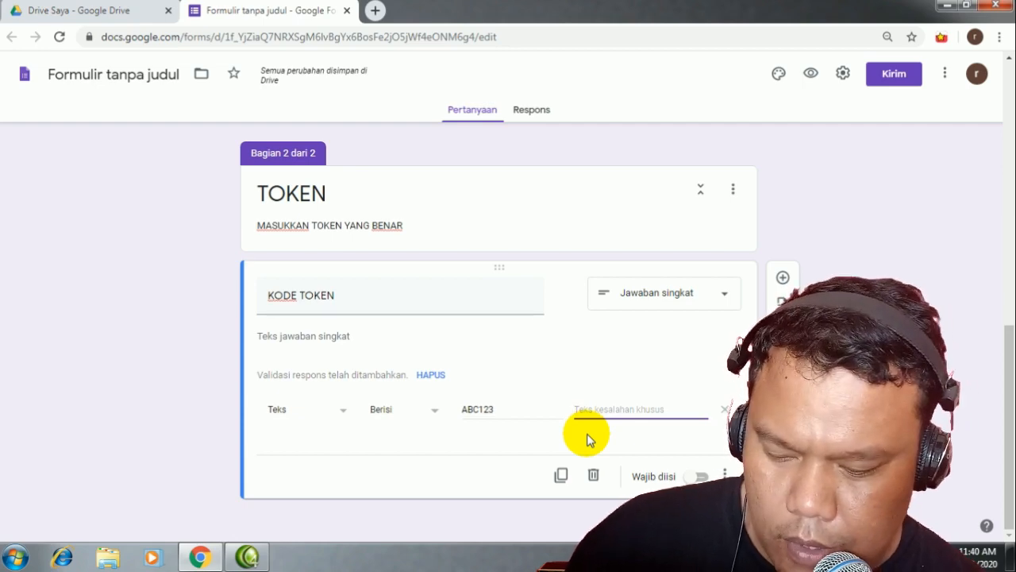
pyautogui.write('Token yang a')
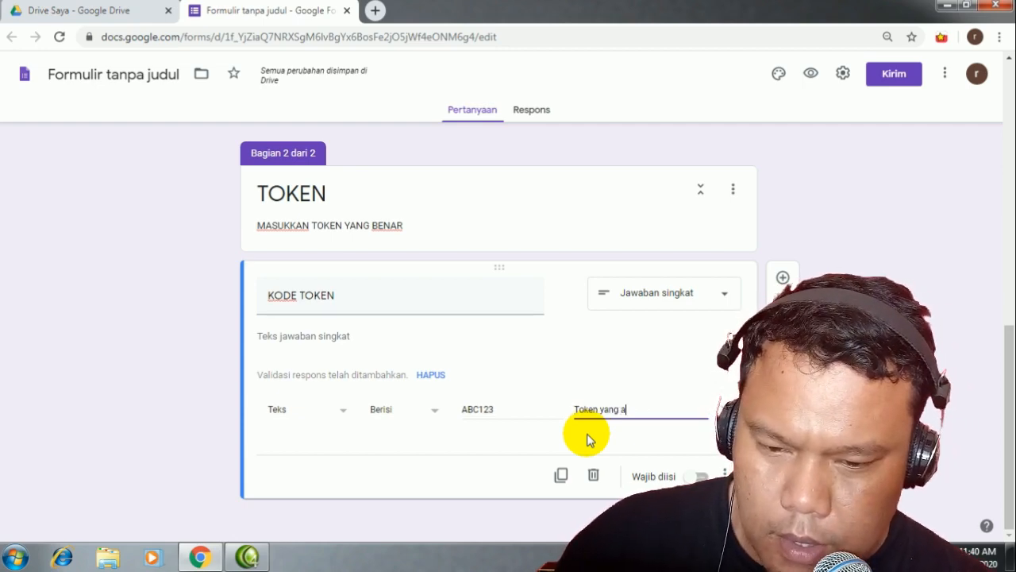
pyautogui.write('nda masukkan salah')
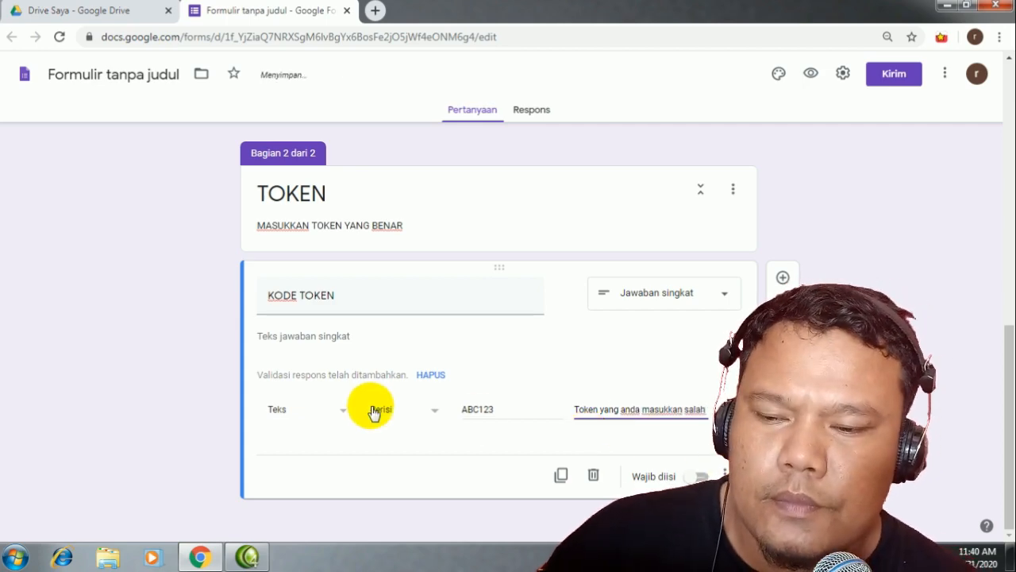
pyautogui.click(692, 479)
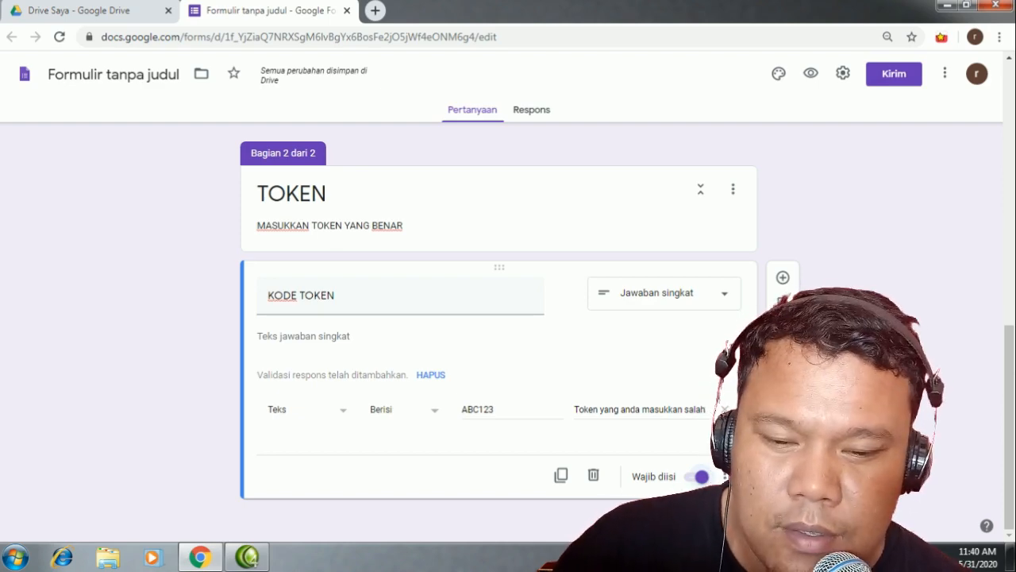
pyautogui.scroll(10, 653, 415)
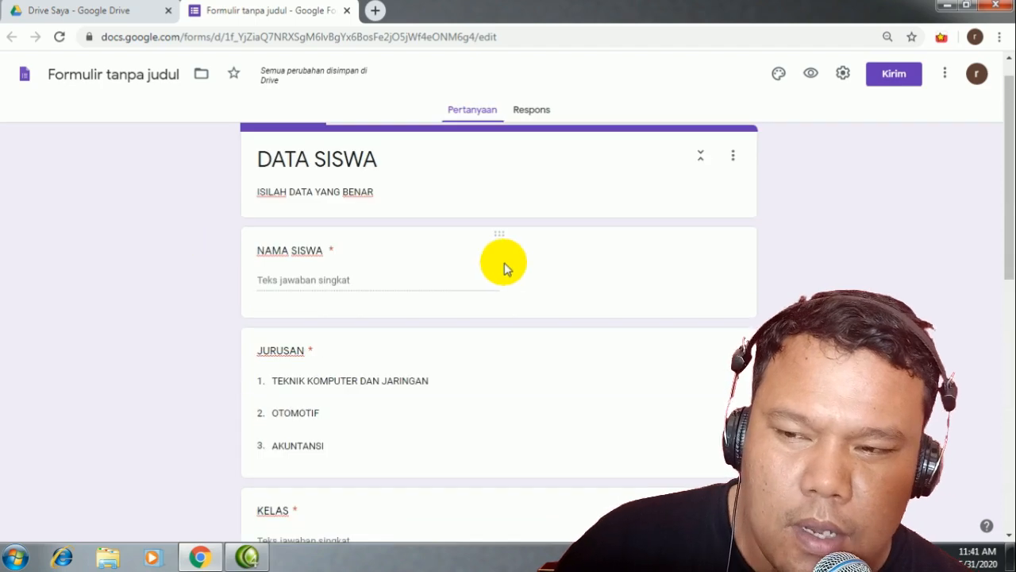
pyautogui.scroll(-10, 495, 424)
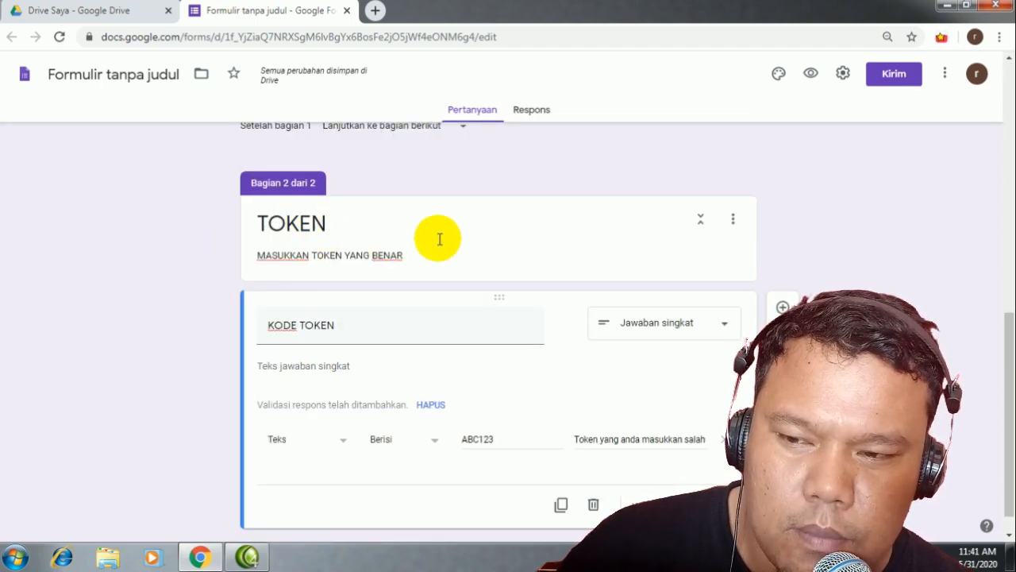
pyautogui.scroll(-1, 962, 510)
# Step: Add a new section after TOKEN and title it SOAL
pyautogui.click(783, 418)
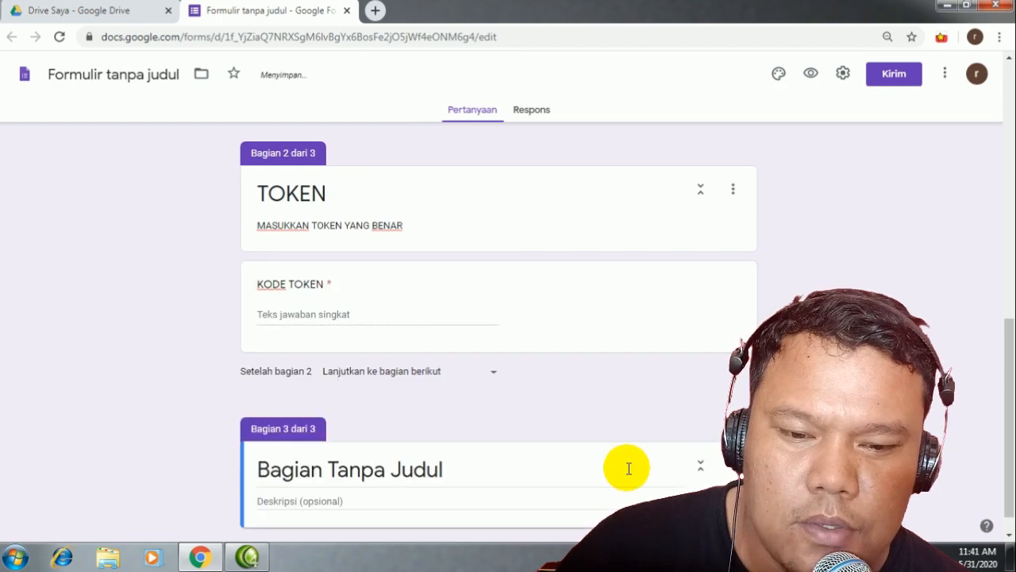
pyautogui.click(371, 439)
pyautogui.write('soal')
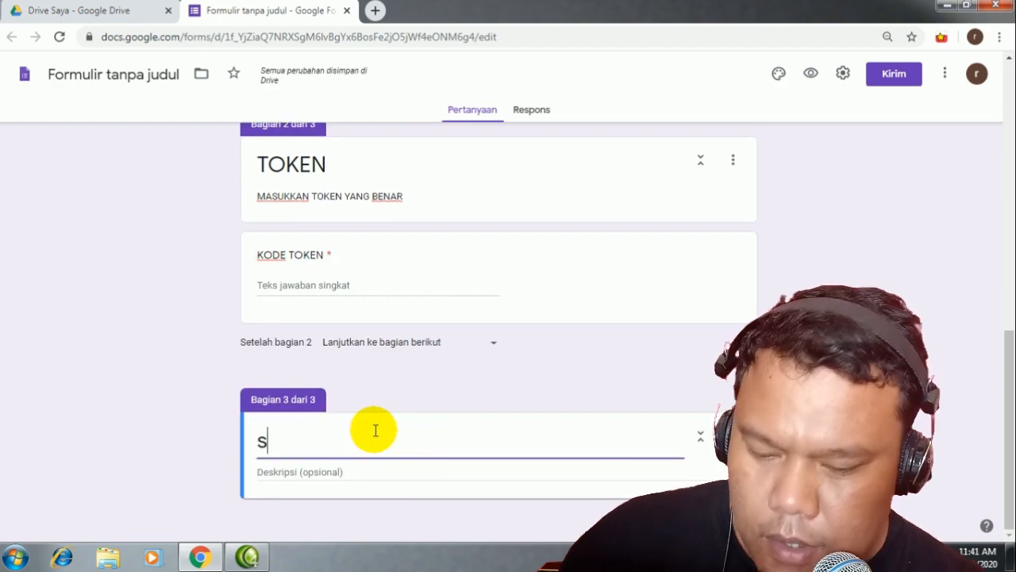
pyautogui.press('BackSpace')
pyautogui.press('BackSpace')
pyautogui.press('BackSpace')
pyautogui.press('BackSpace')
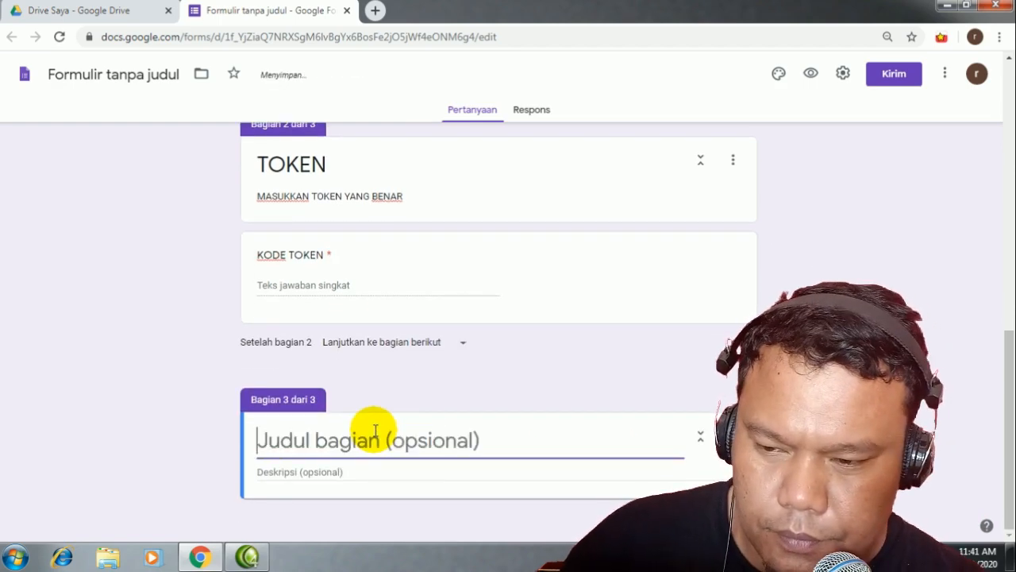
pyautogui.write('SOAL')
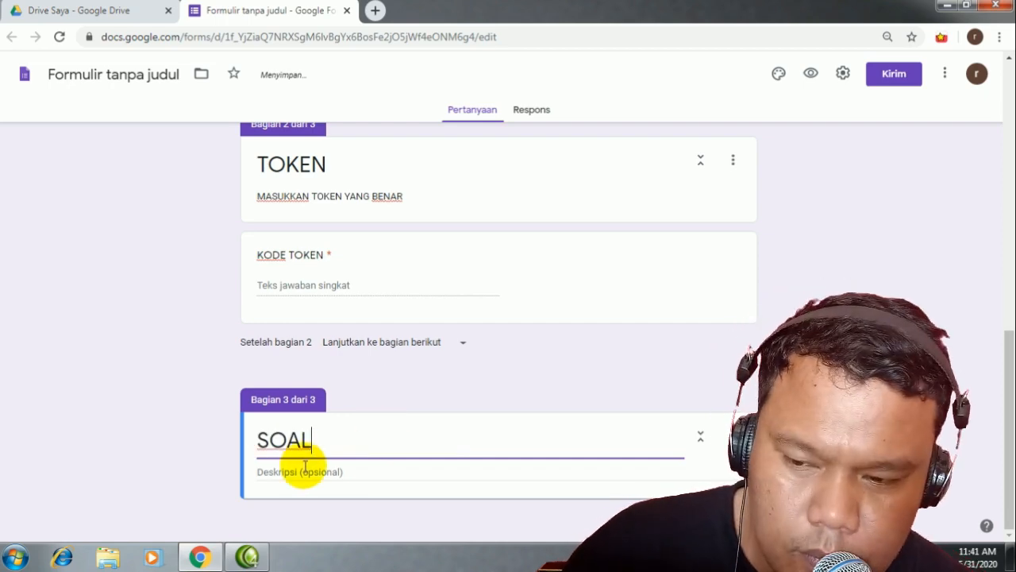
# Step: Give SOAL the description ISILAH SOAL DIBAWAH INI DENGAN BAIK DAN BENAR and add a blank question
pyautogui.click(301, 468)
pyautogui.write('ISI')
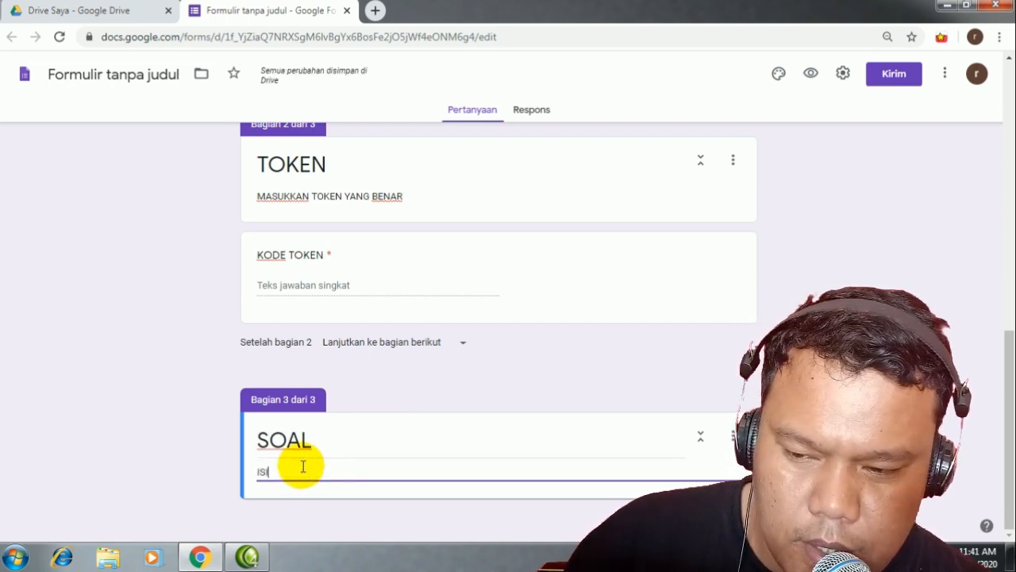
pyautogui.write('S')
pyautogui.press('BackSpace')
pyautogui.write('LAH SOA')
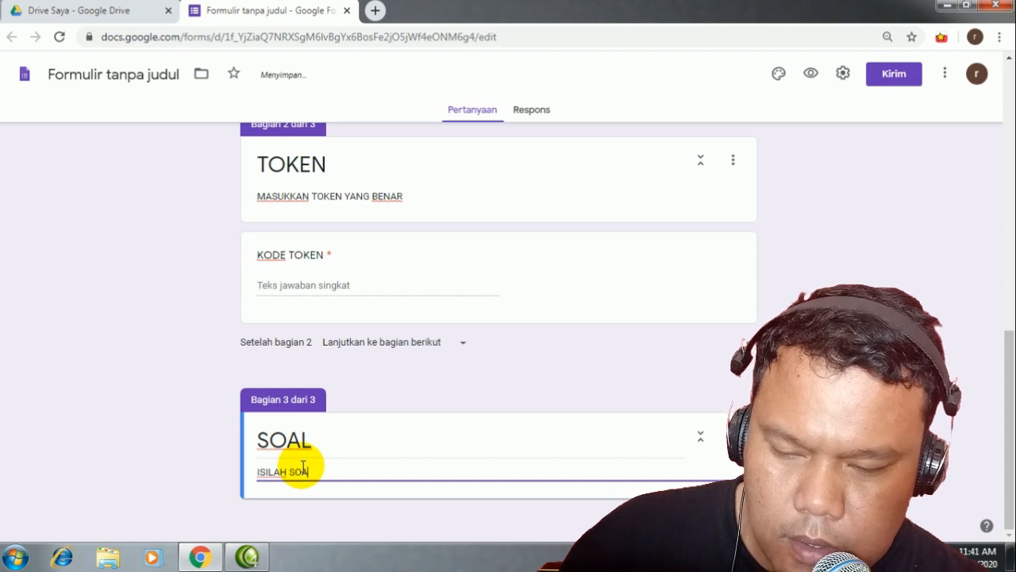
pyautogui.write('L DIBAWAH ')
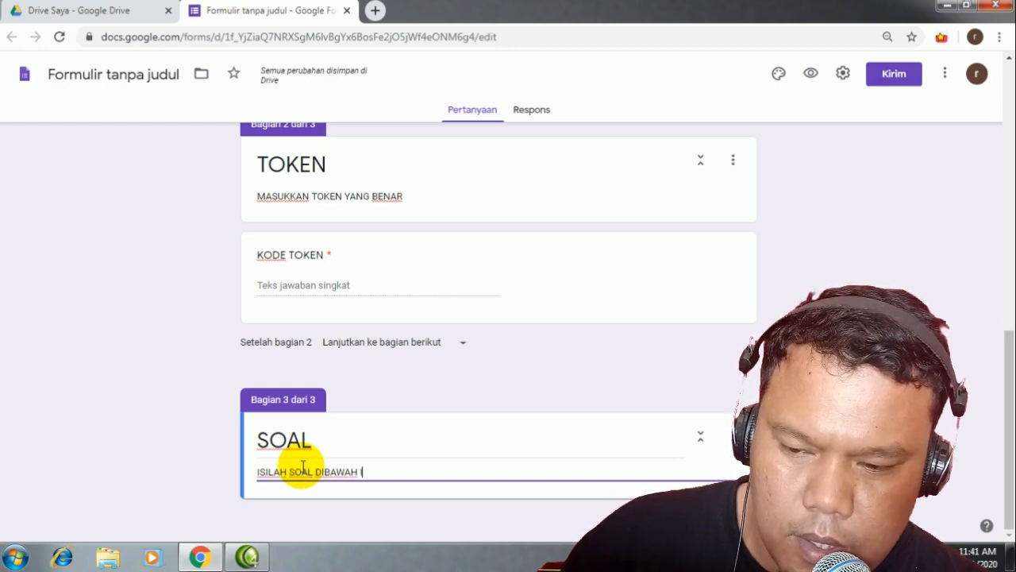
pyautogui.write('INI DENGAN BA')
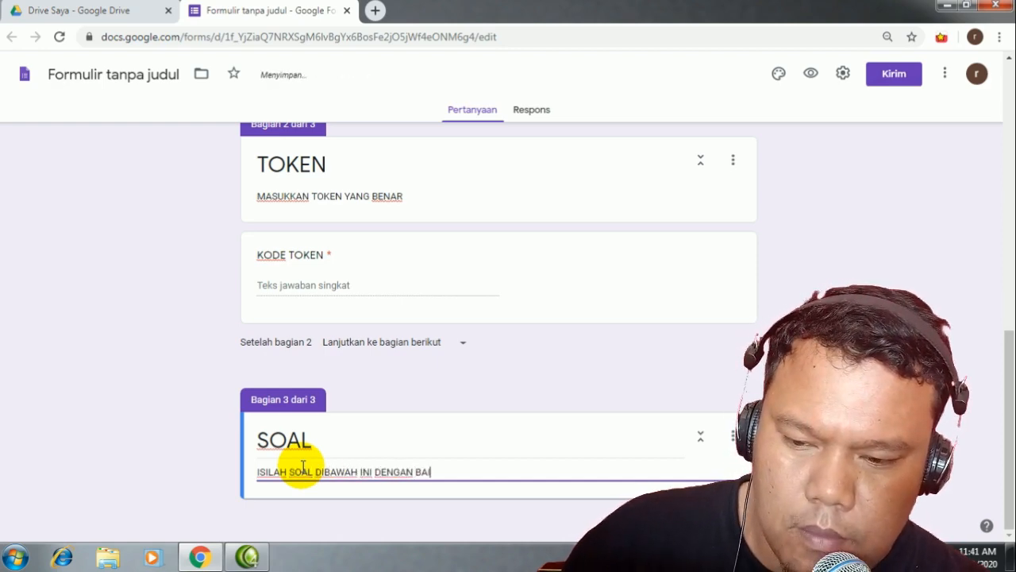
pyautogui.write('IK DAN BENAR')
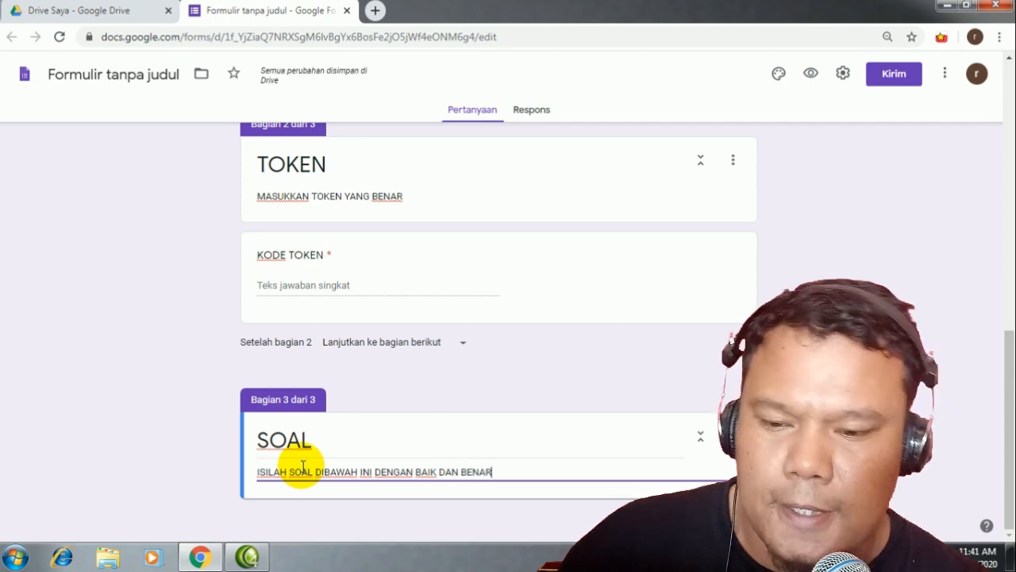
pyautogui.click(780, 365)
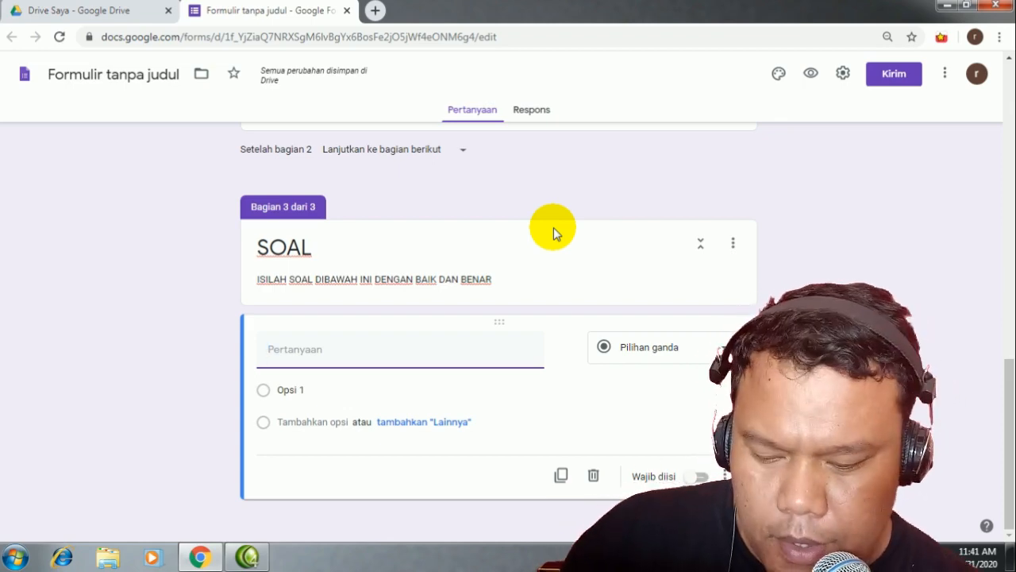
# Step: Title the question 'DIBAWAH INI YANG TERMASUK HARDWARE ADALAH' with first option HARDISK and a Lainnya choice
pyautogui.write('DIBA')
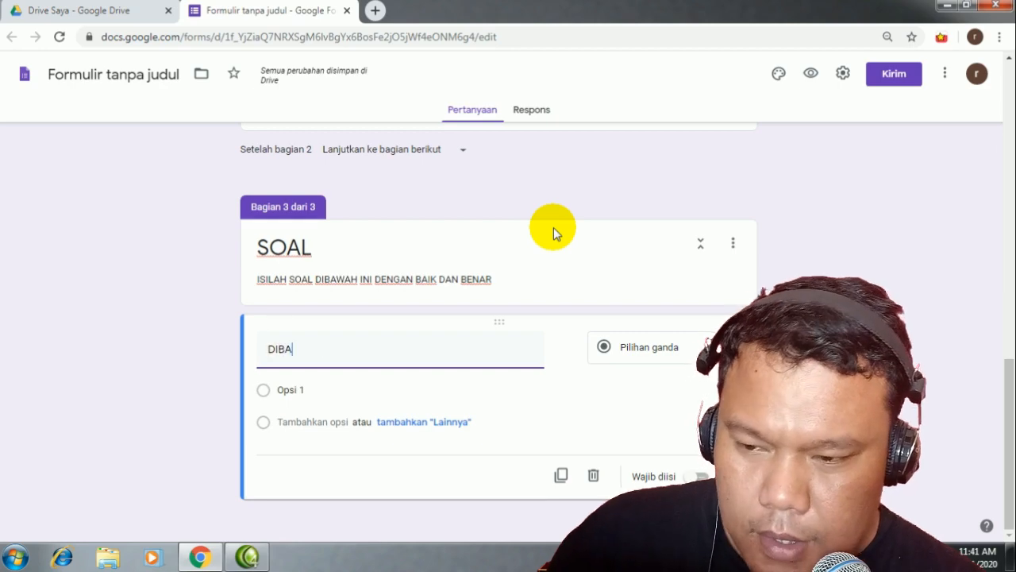
pyautogui.write('WAH INI YANG TE')
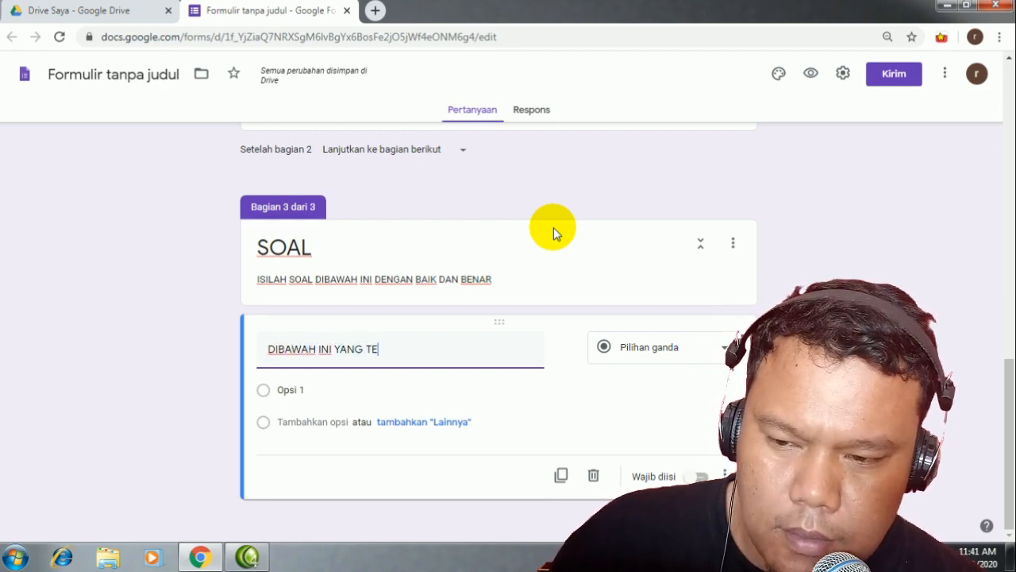
pyautogui.write('RB')
pyautogui.write('ASUK')
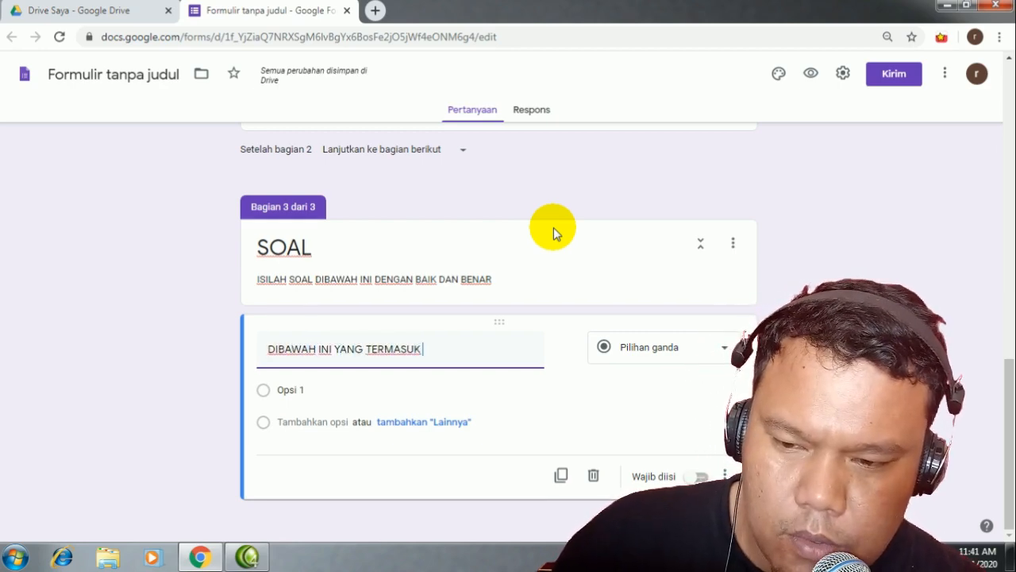
pyautogui.write(' HARDWARE ADALAH')
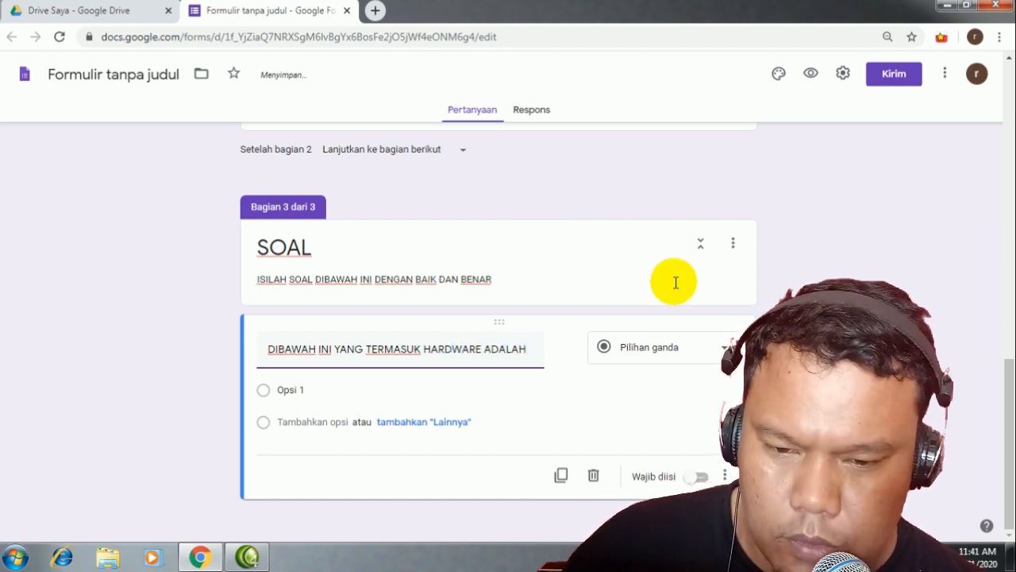
pyautogui.click(264, 391)
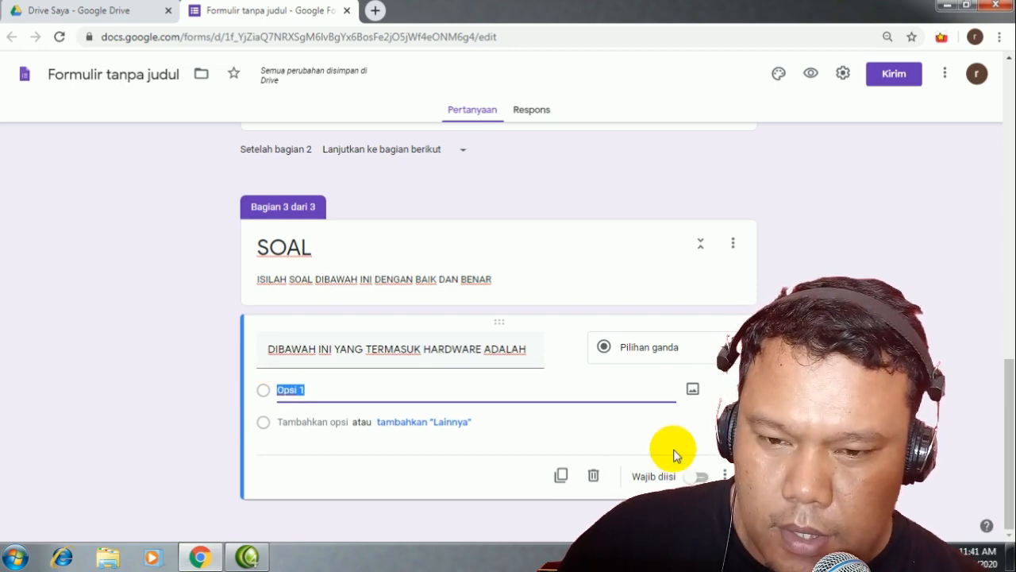
pyautogui.write('HARDISK')
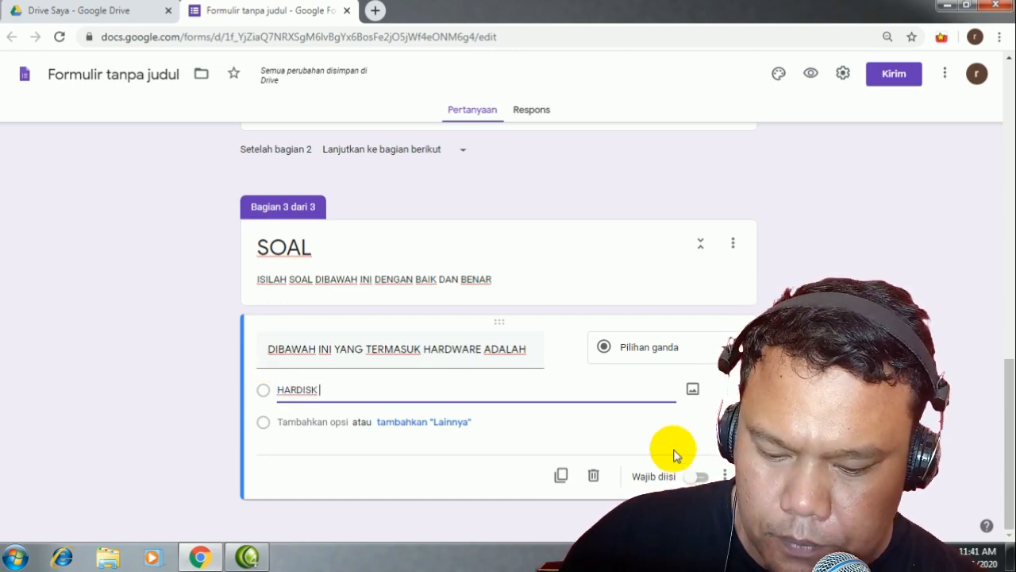
pyautogui.click(433, 423)
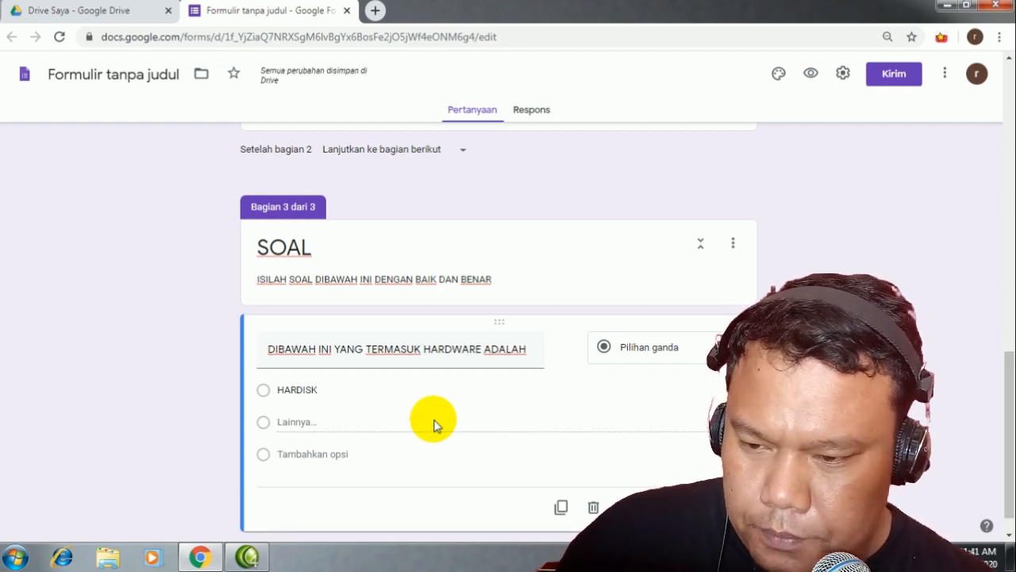
# Step: Add the options SOUNDCARD, LAN CARD, MOTHER BOARD and MS WORD
pyautogui.click(312, 454)
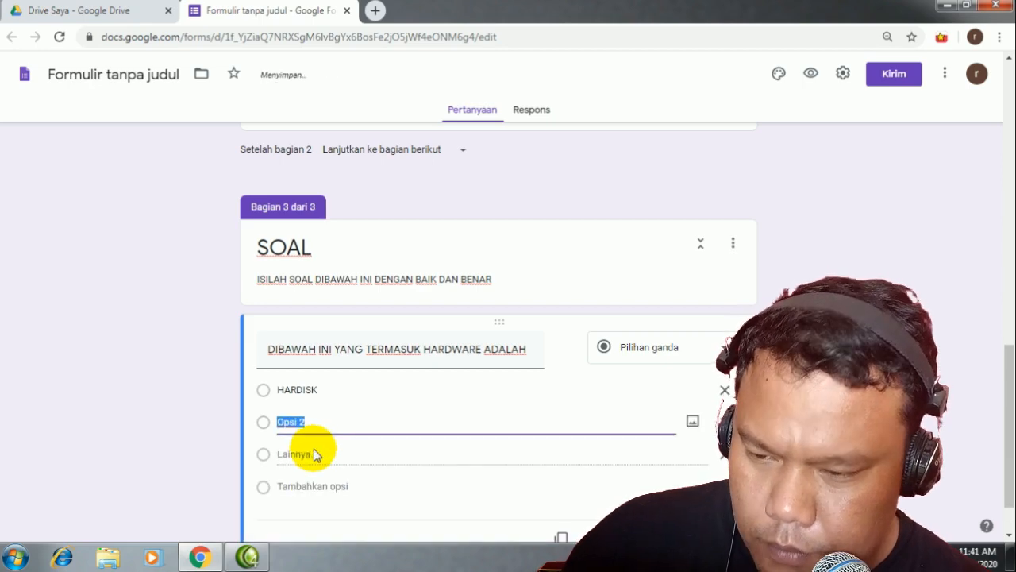
pyautogui.write('SOUNDCARD')
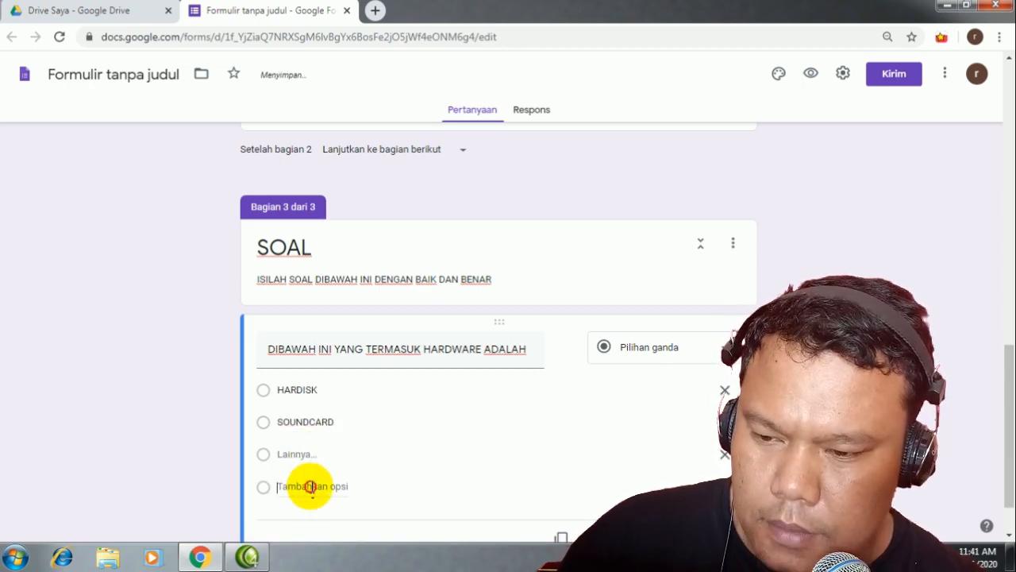
pyautogui.click(312, 487)
pyautogui.write('LAN ')
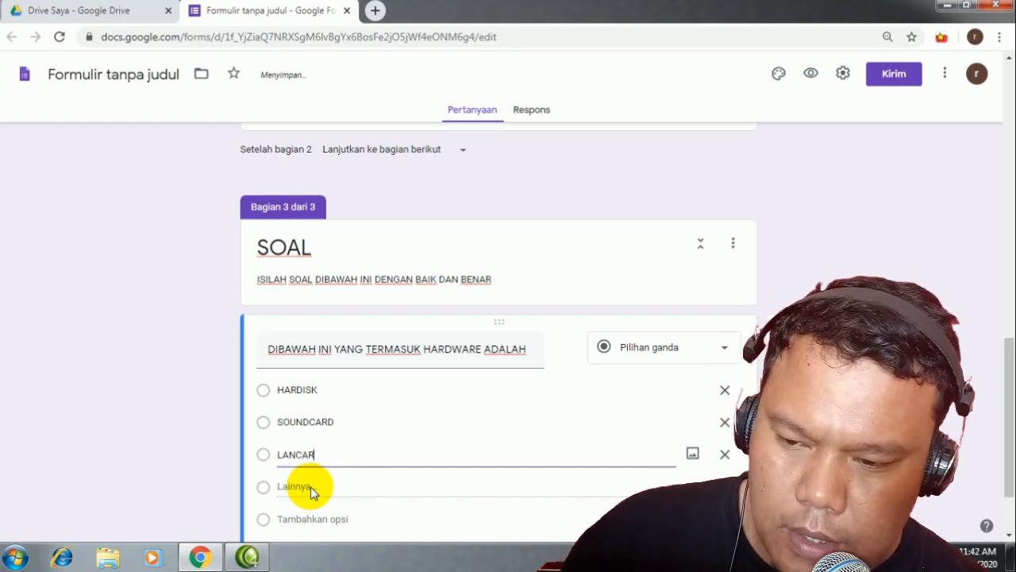
pyautogui.write('CARD')
pyautogui.click(296, 454)
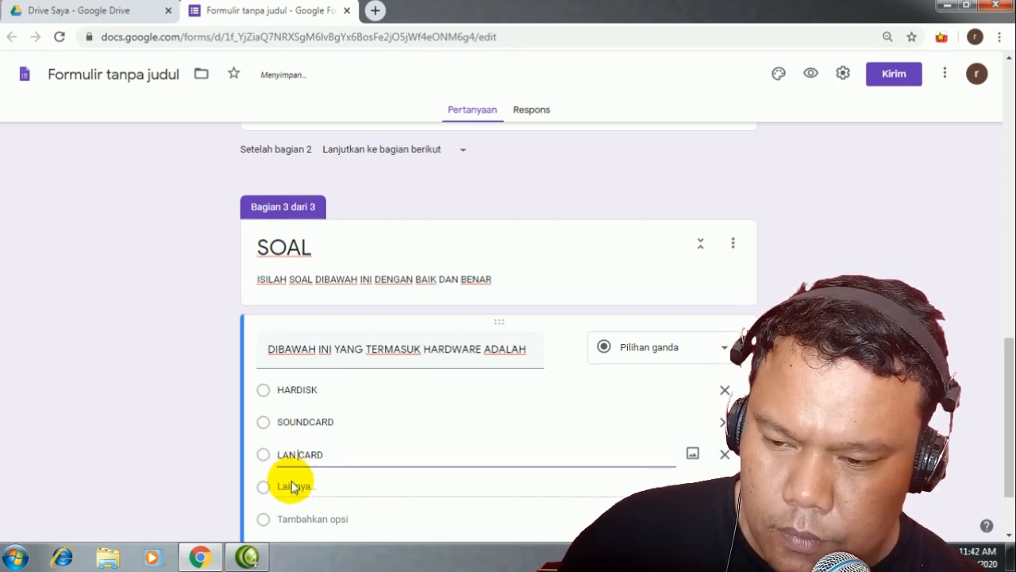
pyautogui.click(317, 517)
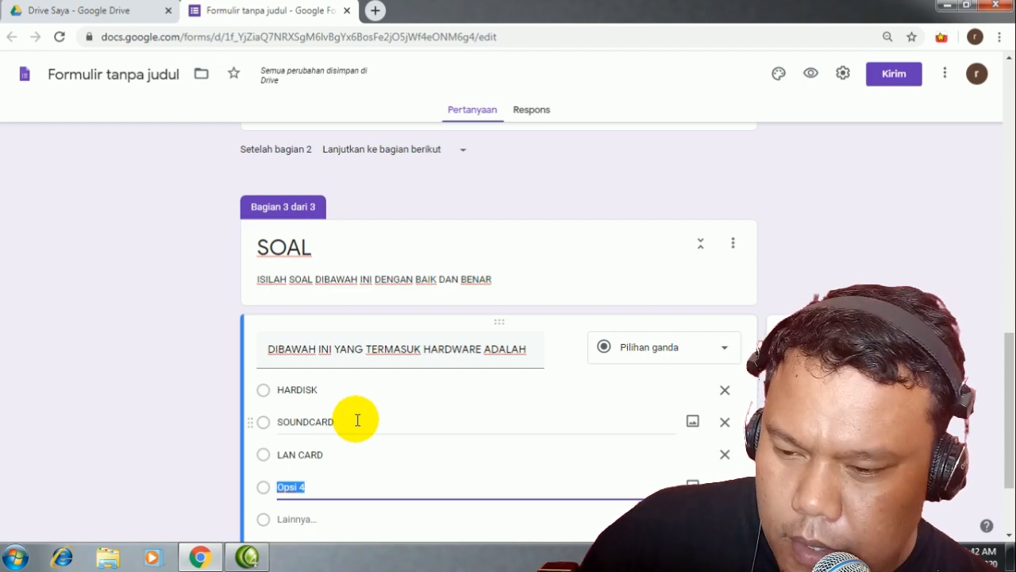
pyautogui.write('MOTHER')
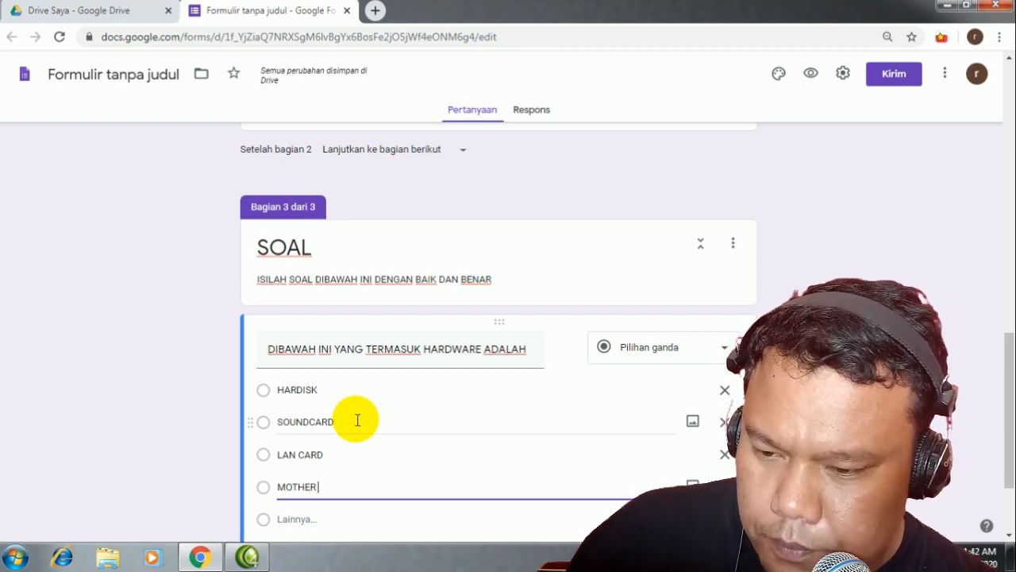
pyautogui.write(' BOARD')
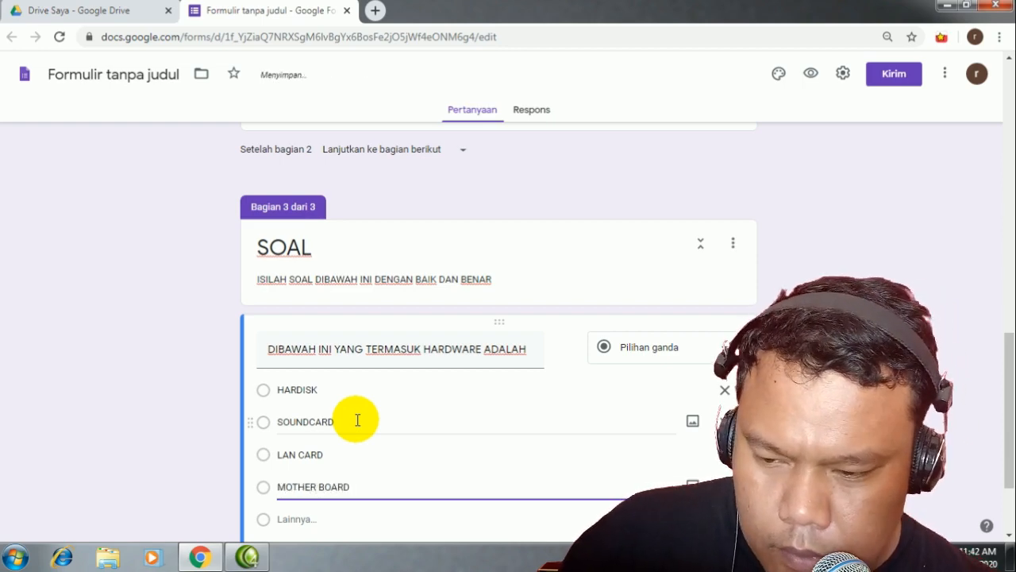
pyautogui.scroll(-2, 420, 488)
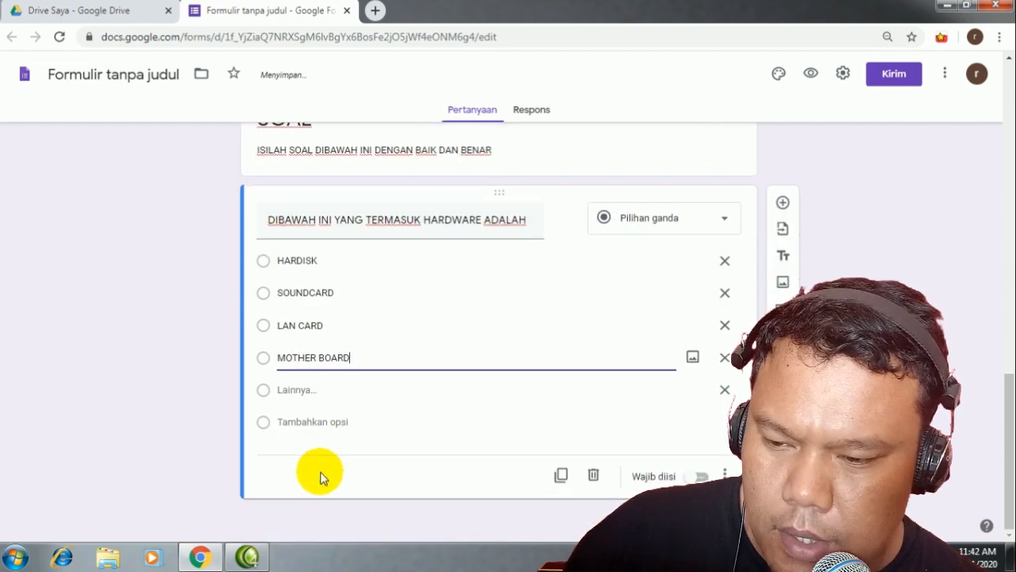
pyautogui.click(323, 422)
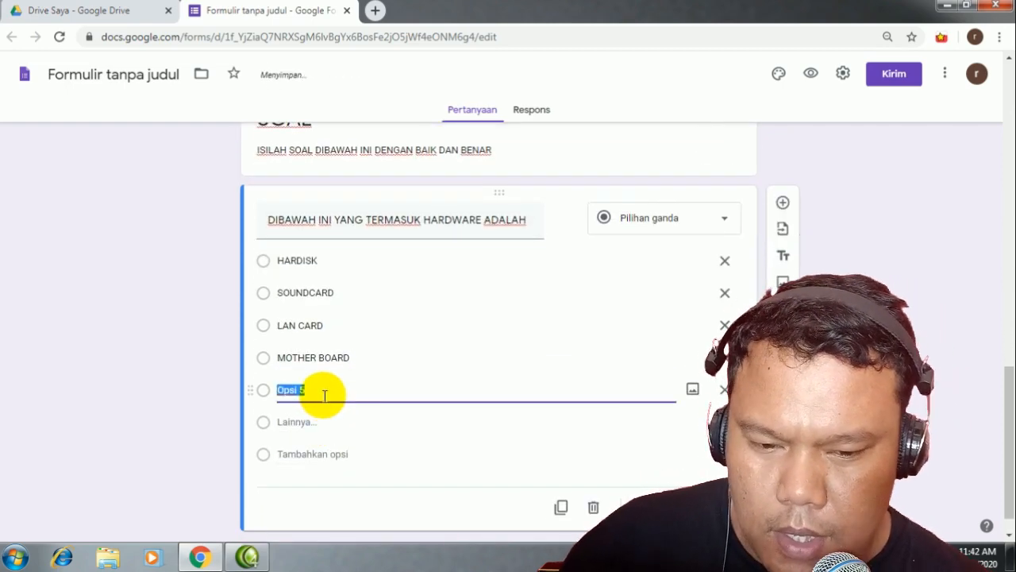
pyautogui.write('MS')
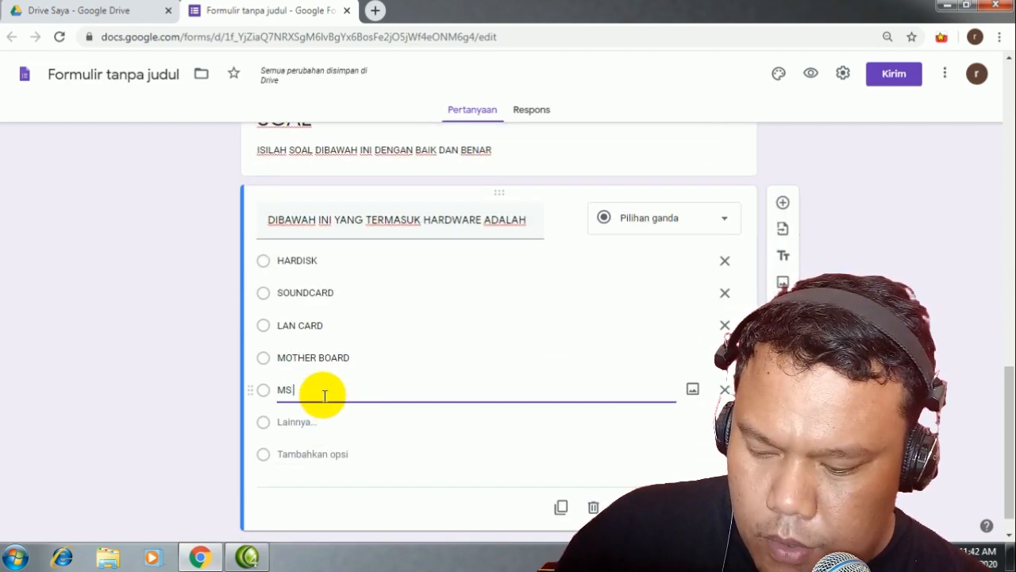
pyautogui.write(' WORD')
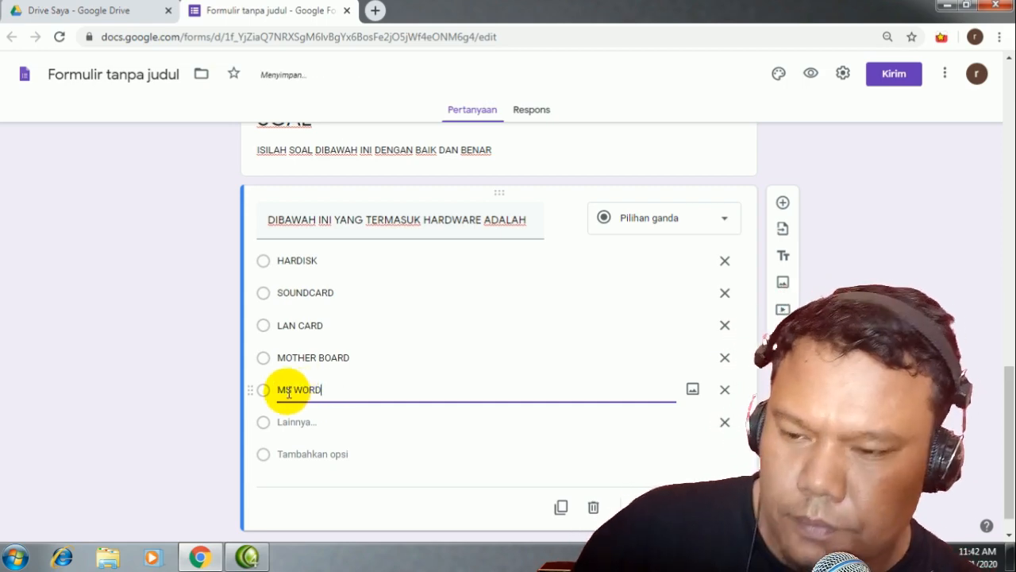
pyautogui.click(291, 390)
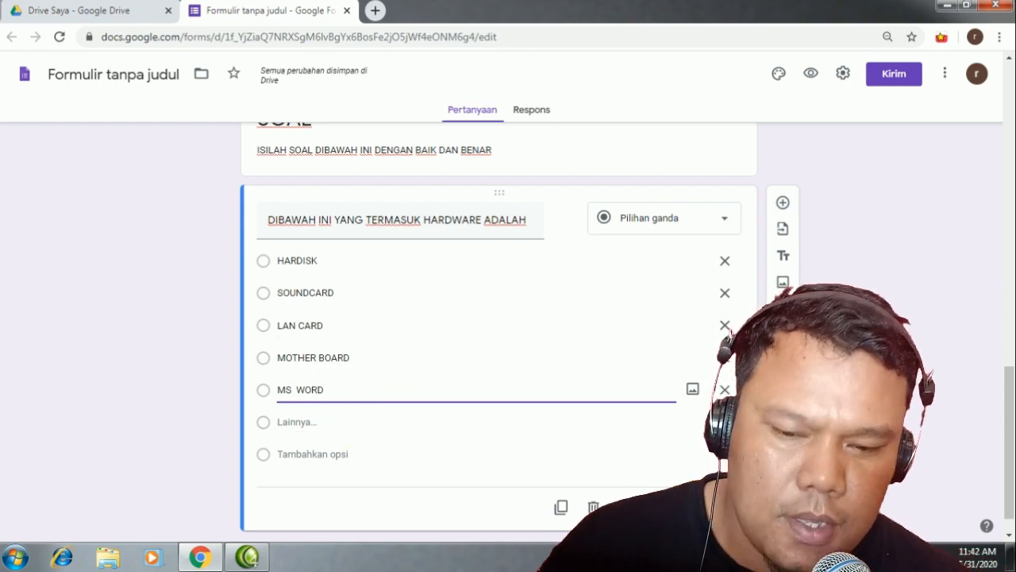
pyautogui.click(697, 506)
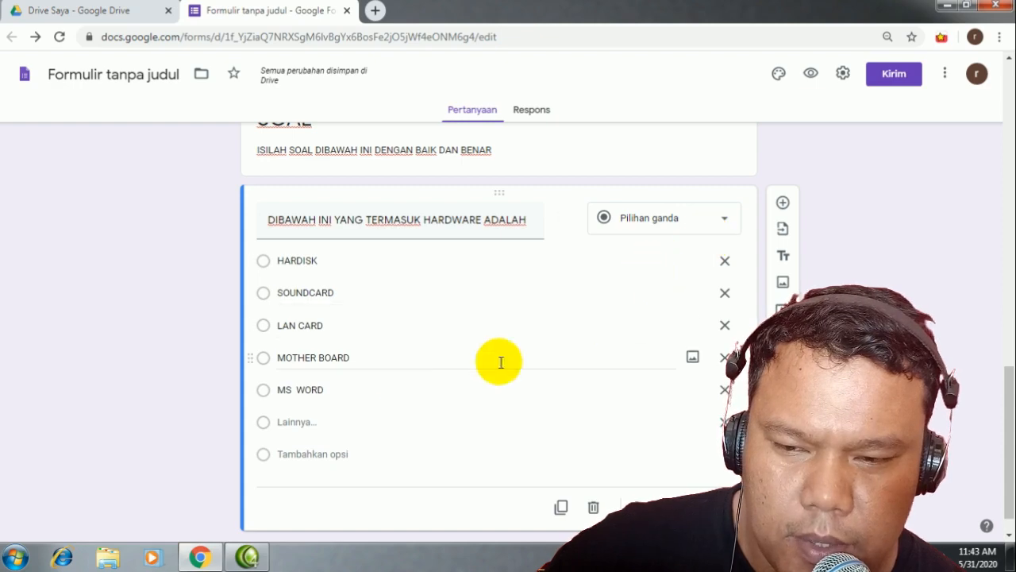
# Step: Turn off answer-based section jumps and keep the HARDWARE question as Pilihan ganda
pyautogui.scroll(-1, 605, 497)
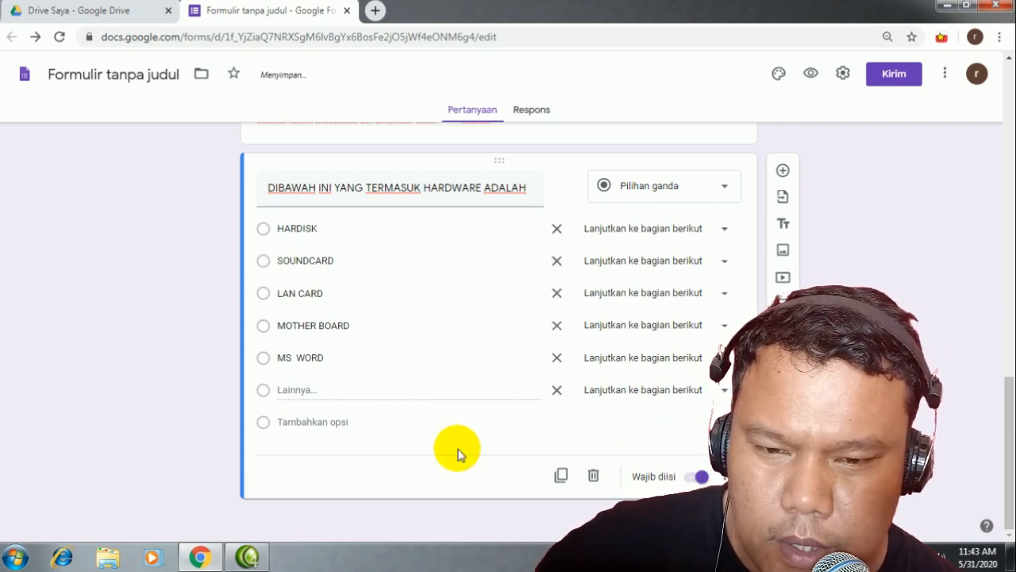
pyautogui.click(702, 476)
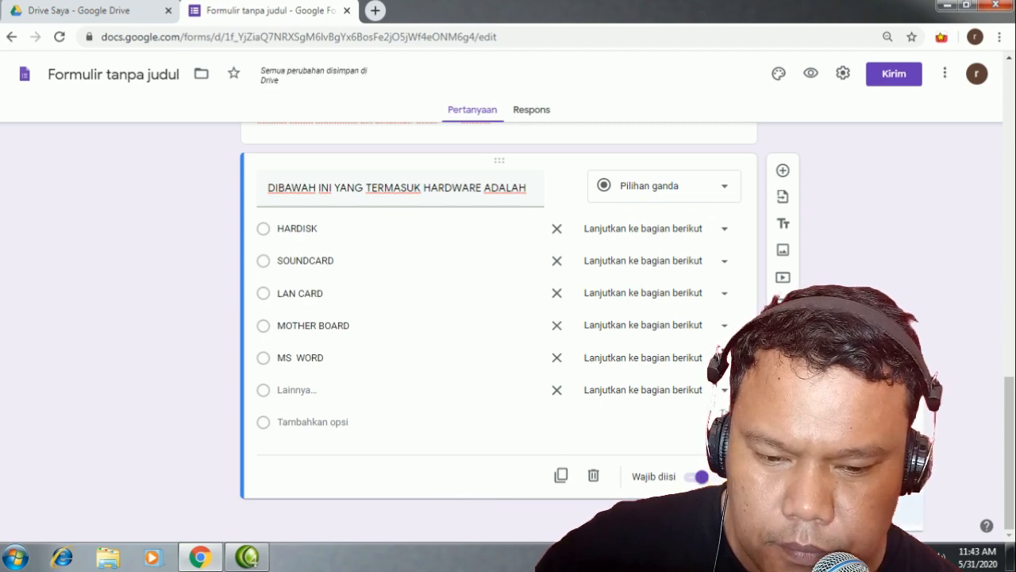
pyautogui.click(719, 477)
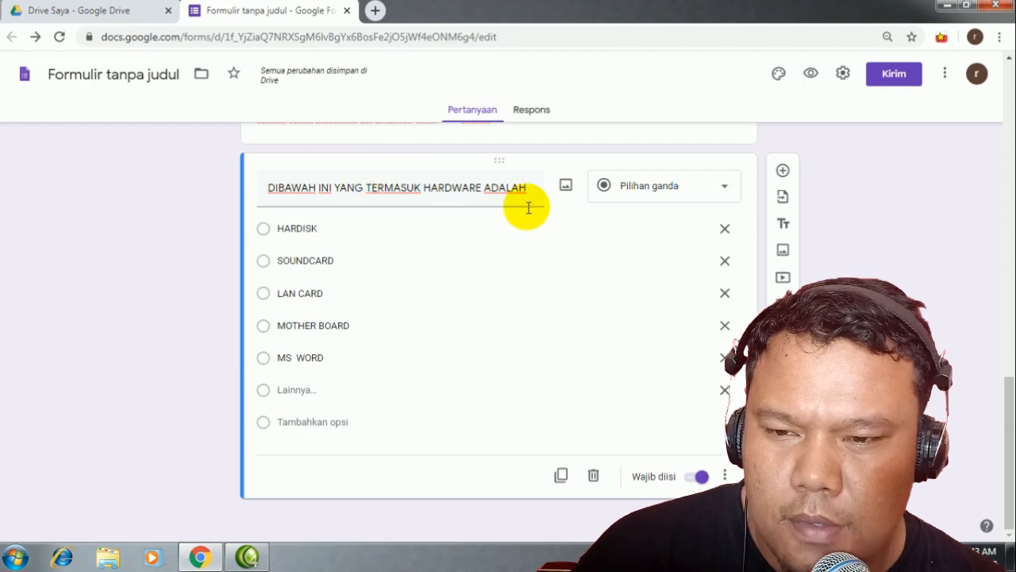
pyautogui.click(722, 190)
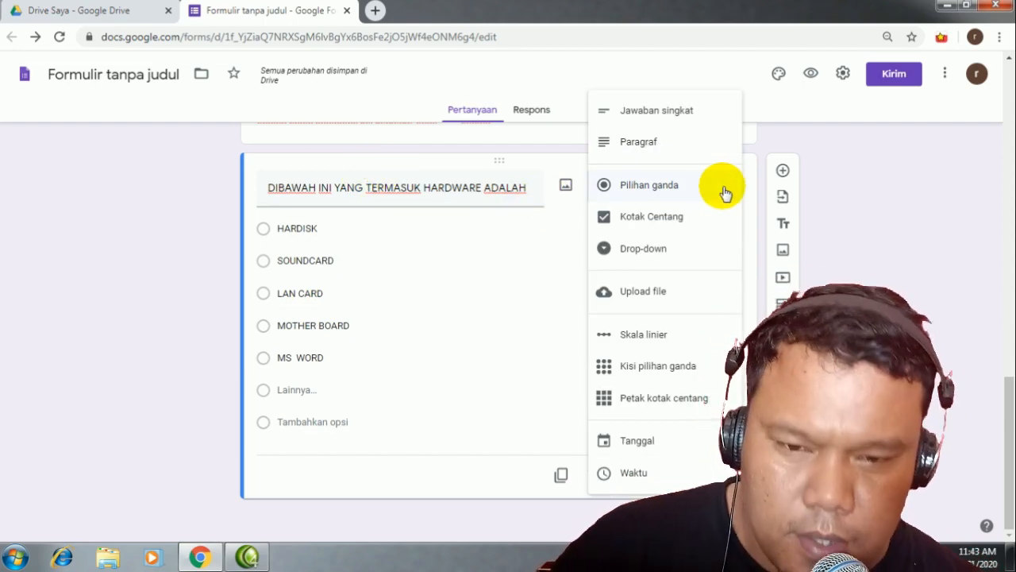
pyautogui.click(419, 482)
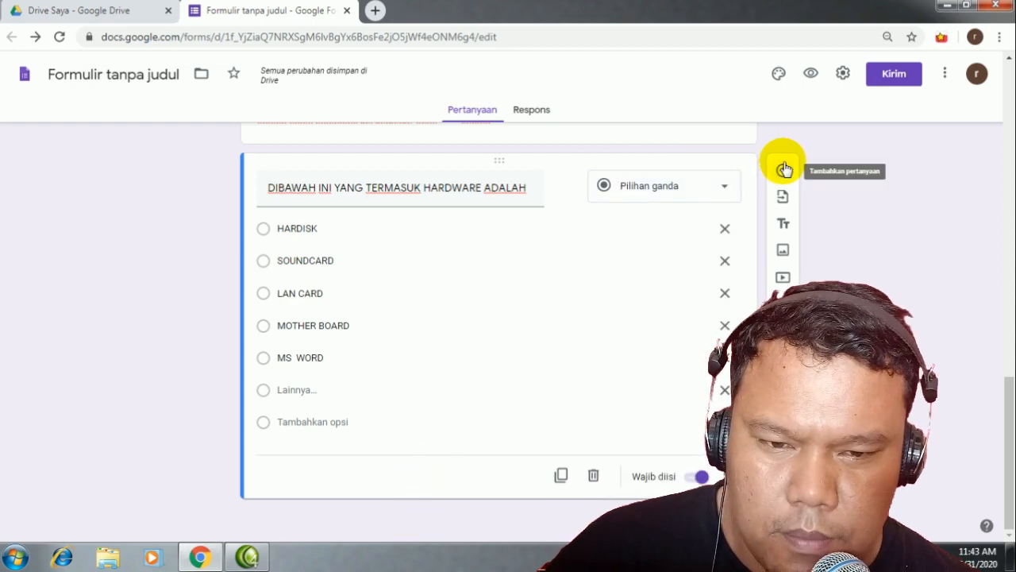
# Step: Add a question 'DIBAWAH INI YANG TIDAK TERMASUK PERANGKAT INPUT ADALAH' with a Lainnya choice
pyautogui.click(784, 171)
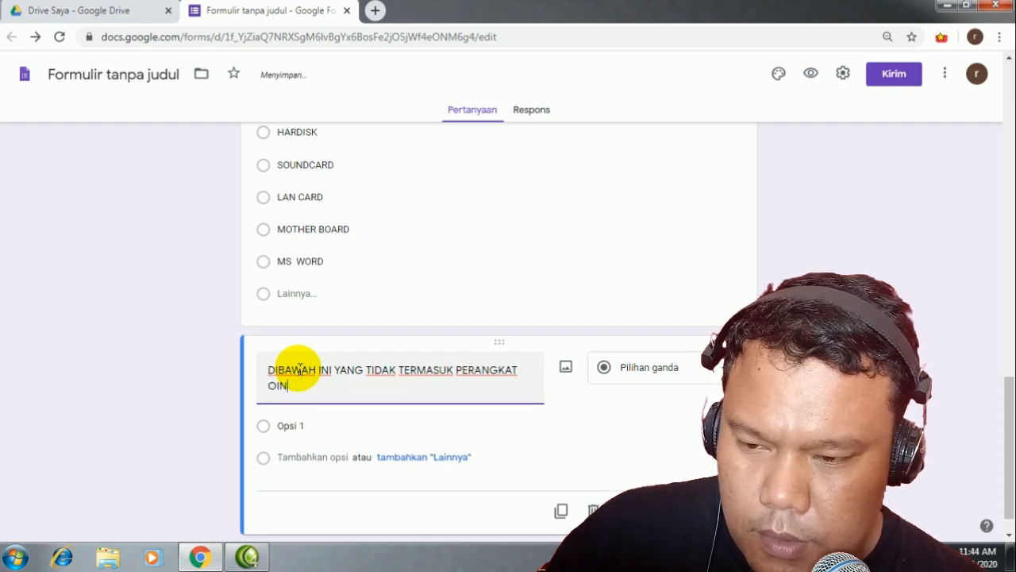
pyautogui.write('INPUT ADALAH')
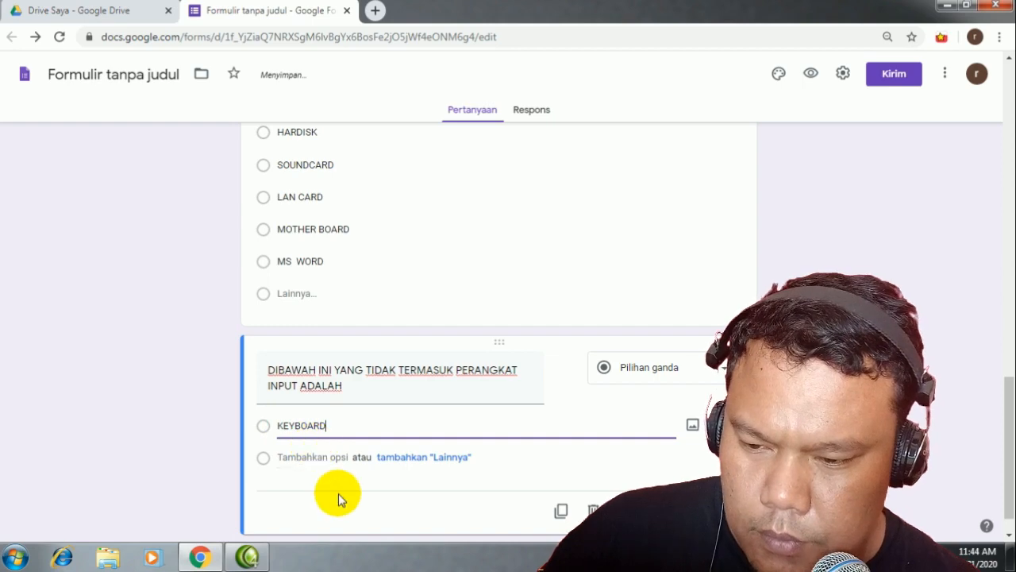
pyautogui.scroll(-1, 401, 435)
pyautogui.click(401, 424)
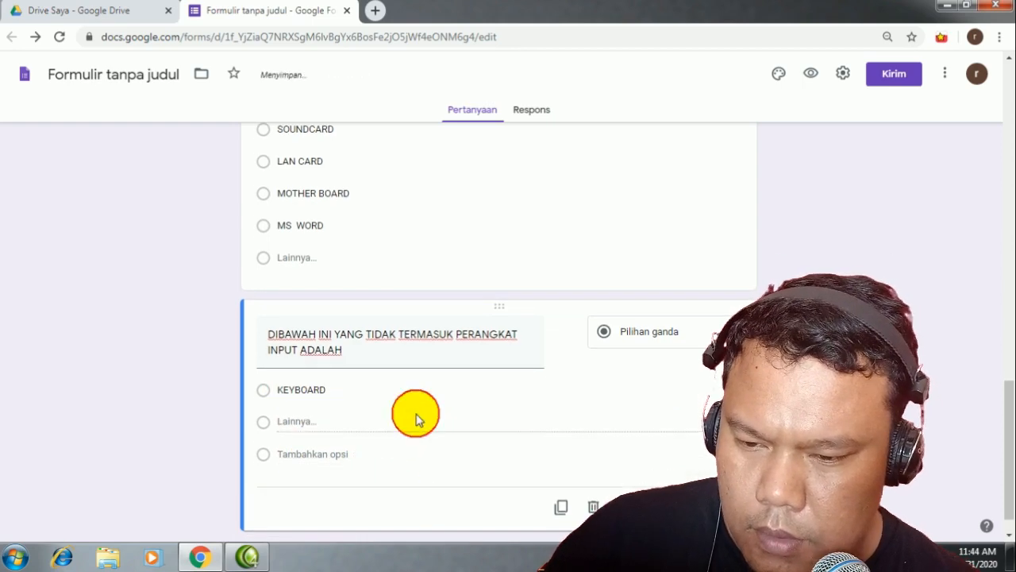
# Step: Fill in options KEYBOARD, MOUSE, PRINTER, MOTHERBOARD and MICROPON, keeping it multiple choice
pyautogui.click(282, 453)
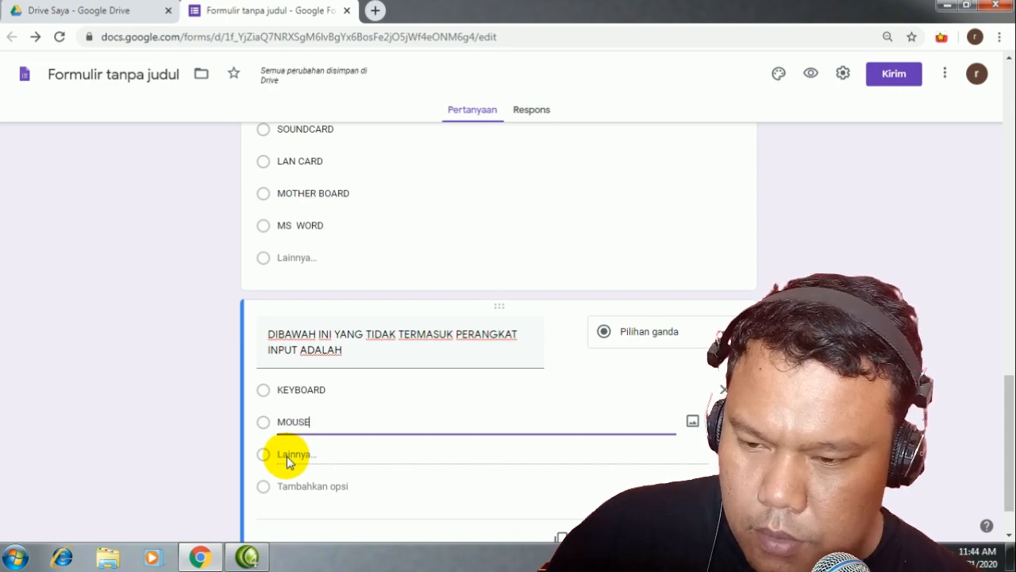
pyautogui.click(305, 486)
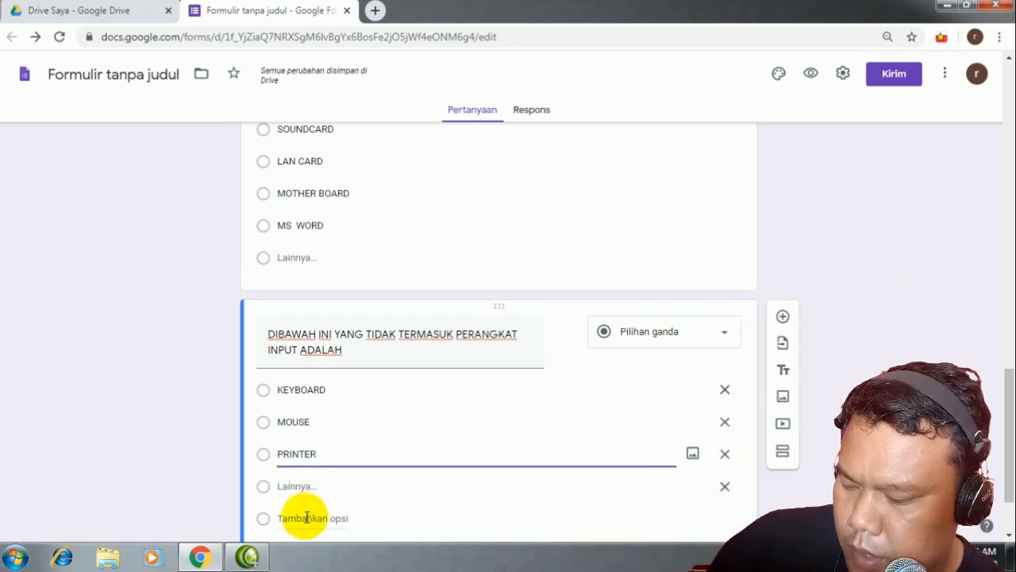
pyautogui.click(306, 517)
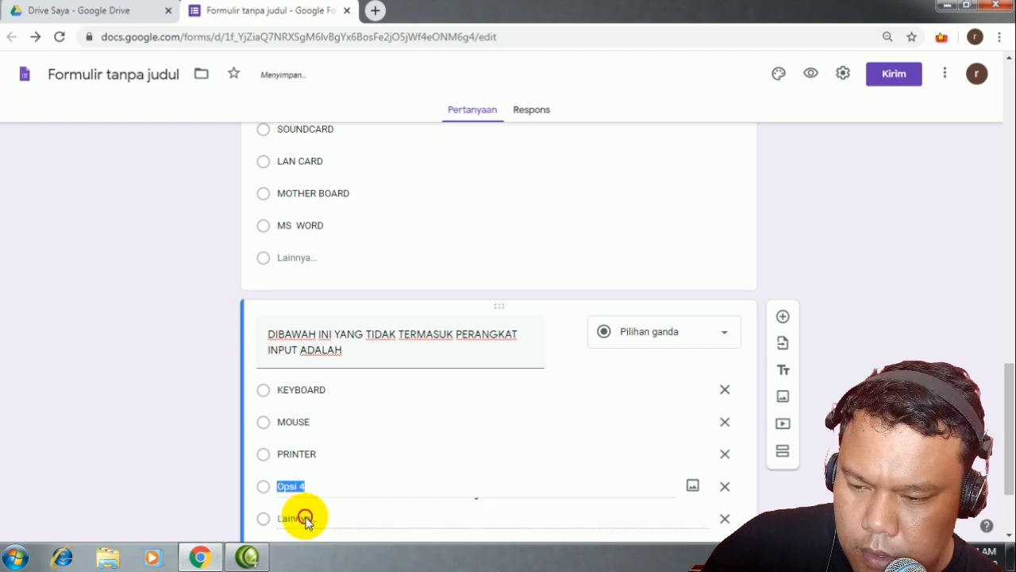
pyautogui.write('MOTHER')
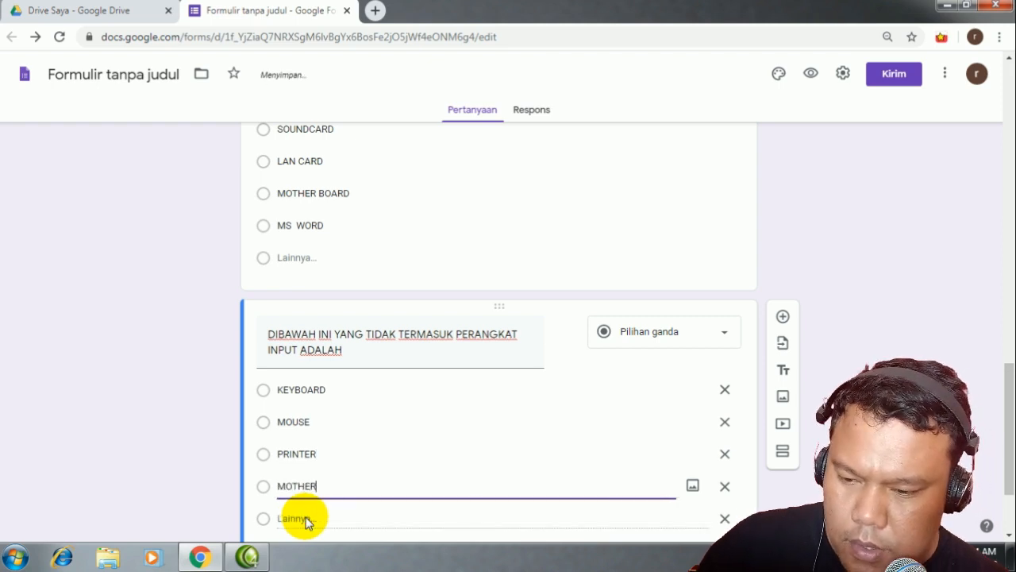
pyautogui.write('BOARD')
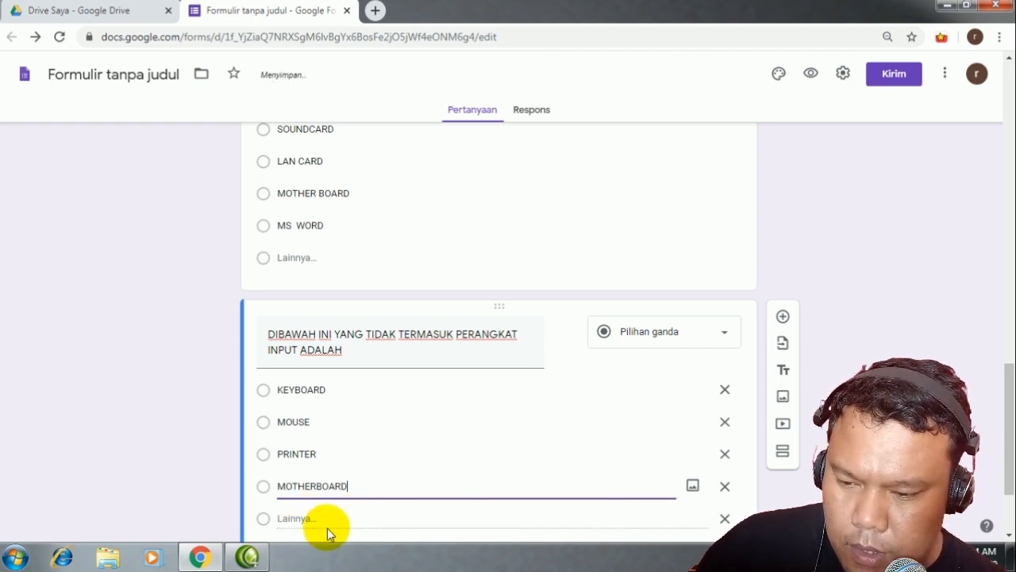
pyautogui.scroll(-2, 329, 528)
pyautogui.click(353, 424)
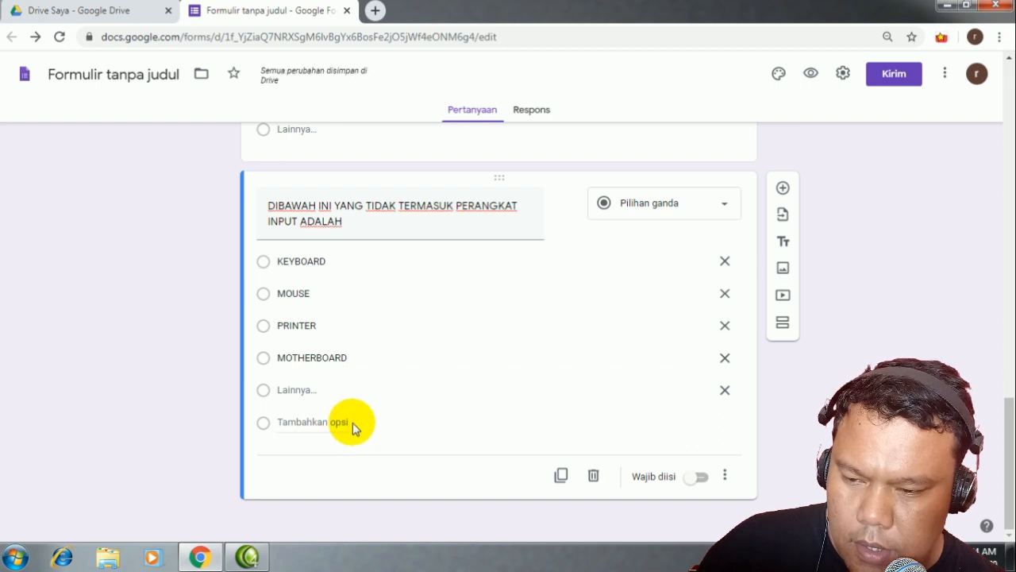
pyautogui.write('MI')
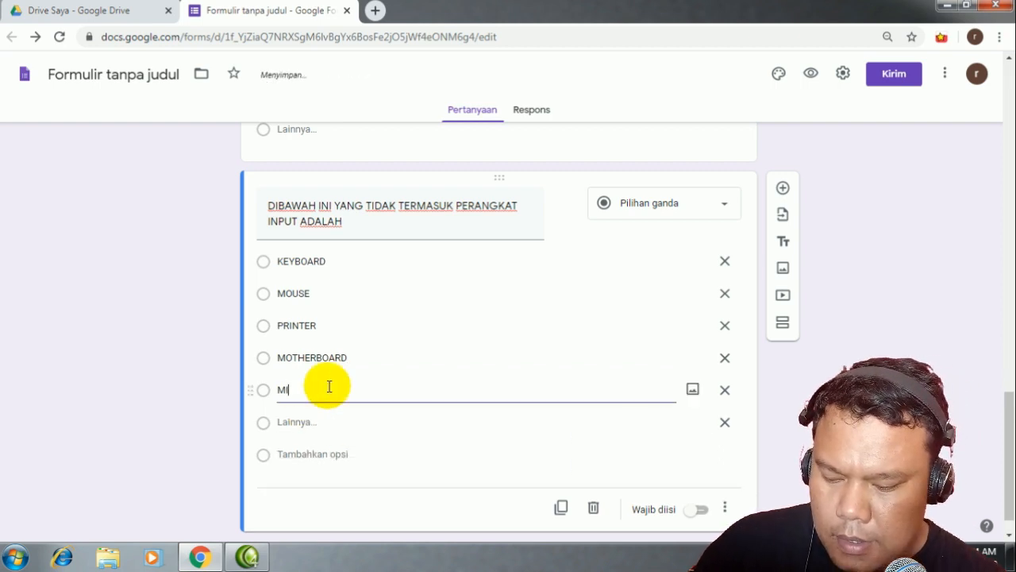
pyautogui.write('CROPON')
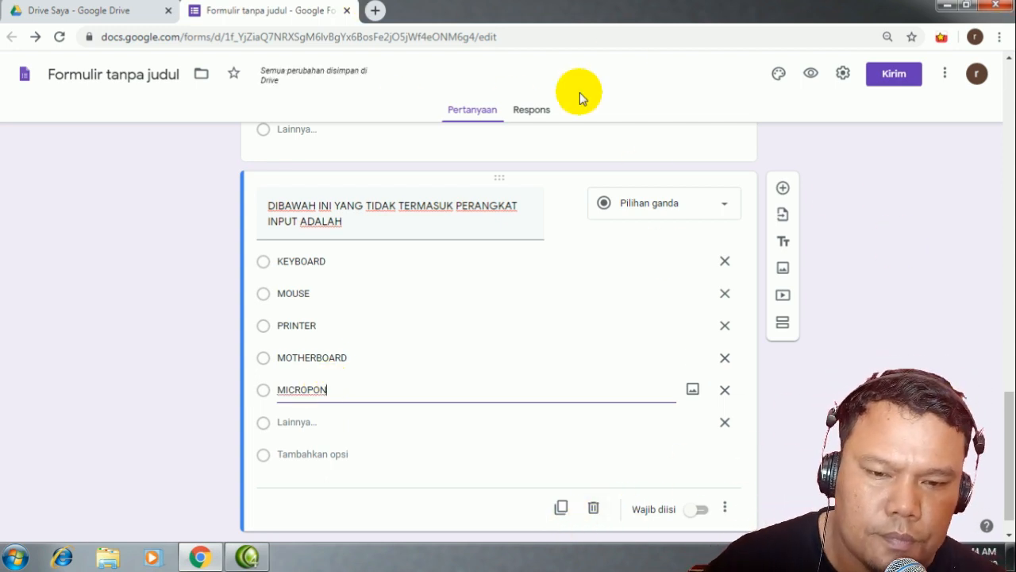
pyautogui.click(723, 208)
pyautogui.click(658, 222)
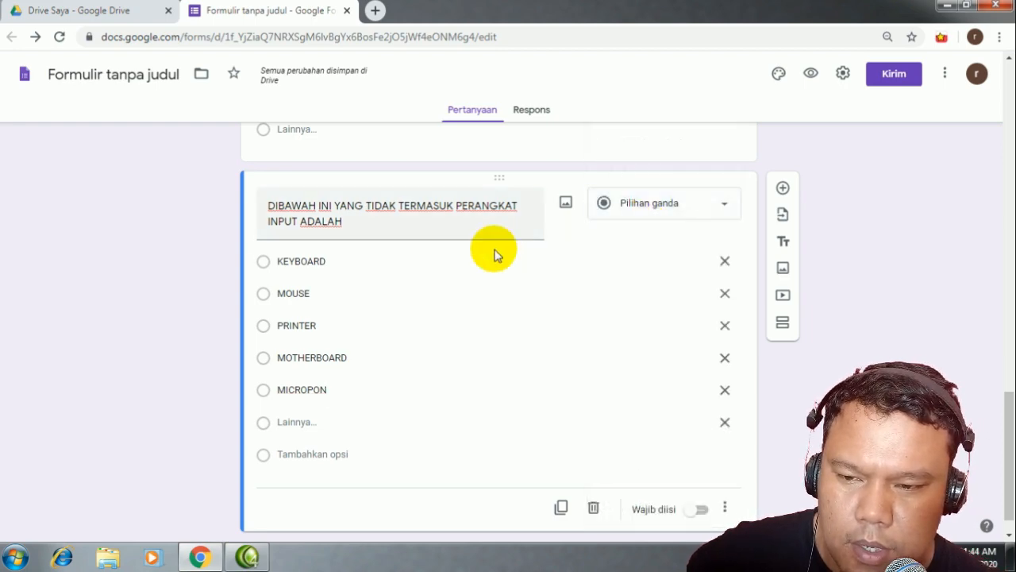
pyautogui.scroll(8, 334, 344)
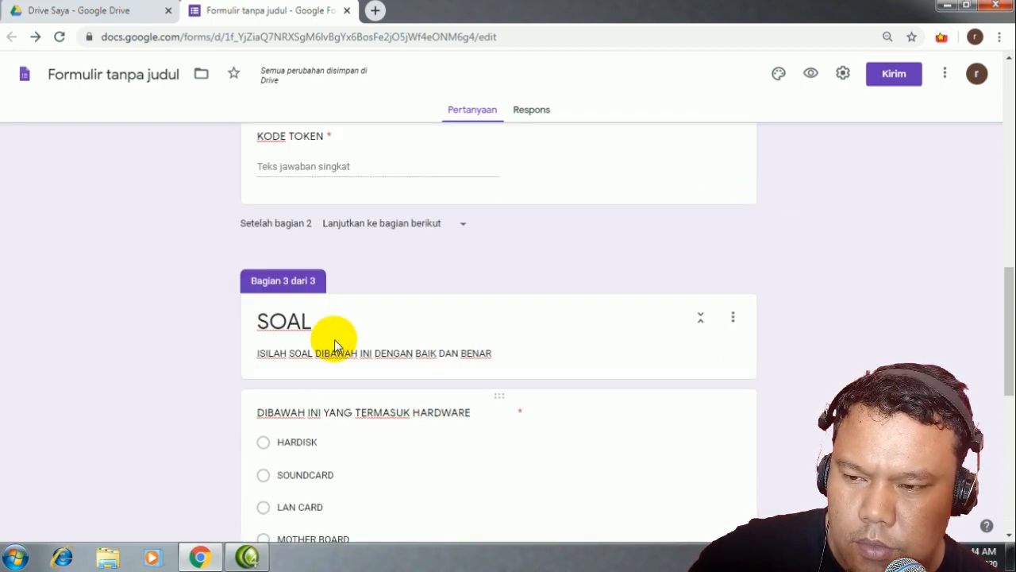
# Step: Add a description line under the PERANGKAT INPUT question
pyautogui.scroll(-3, 703, 408)
pyautogui.scroll(-4, 710, 454)
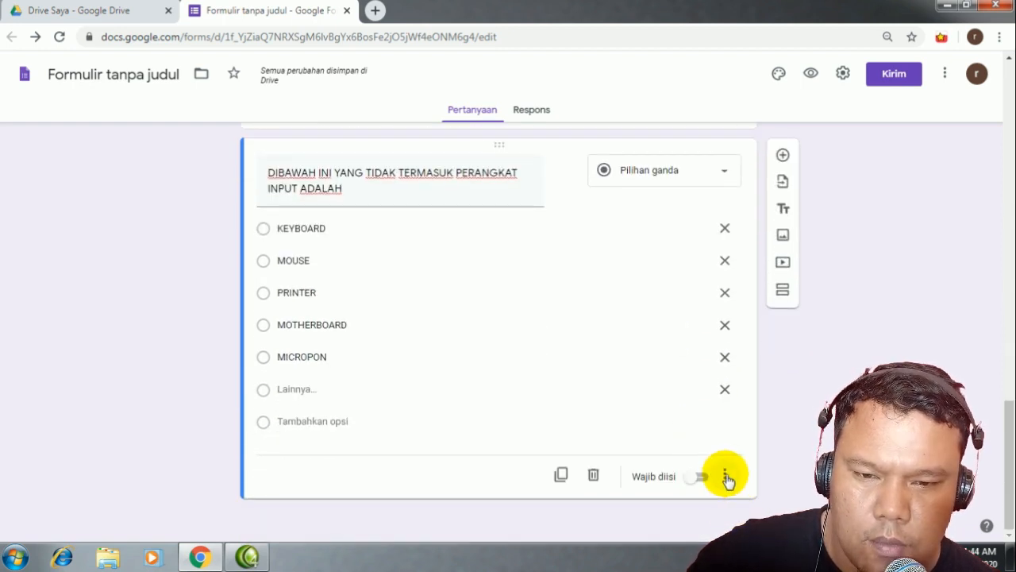
pyautogui.click(727, 477)
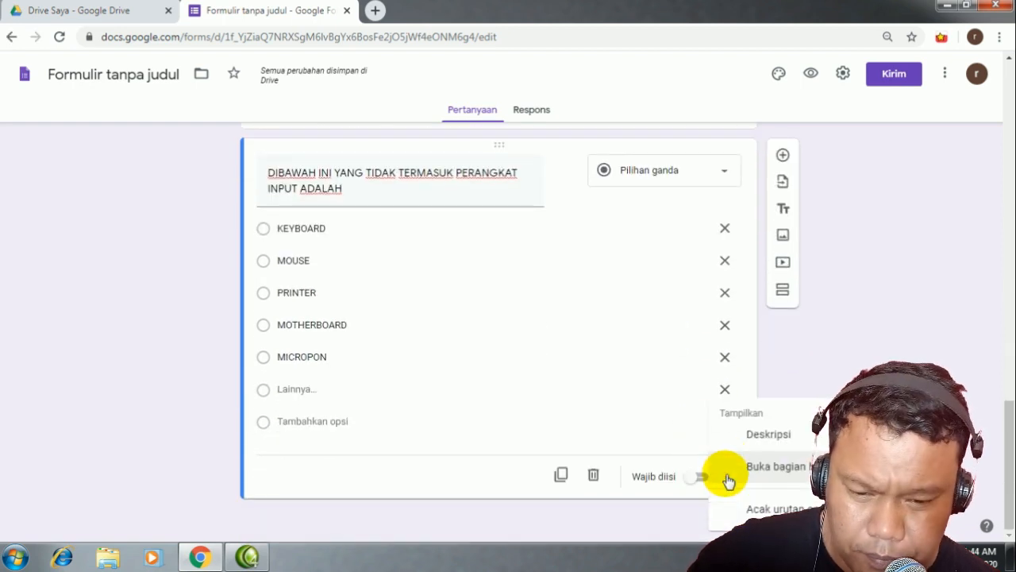
pyautogui.click(767, 433)
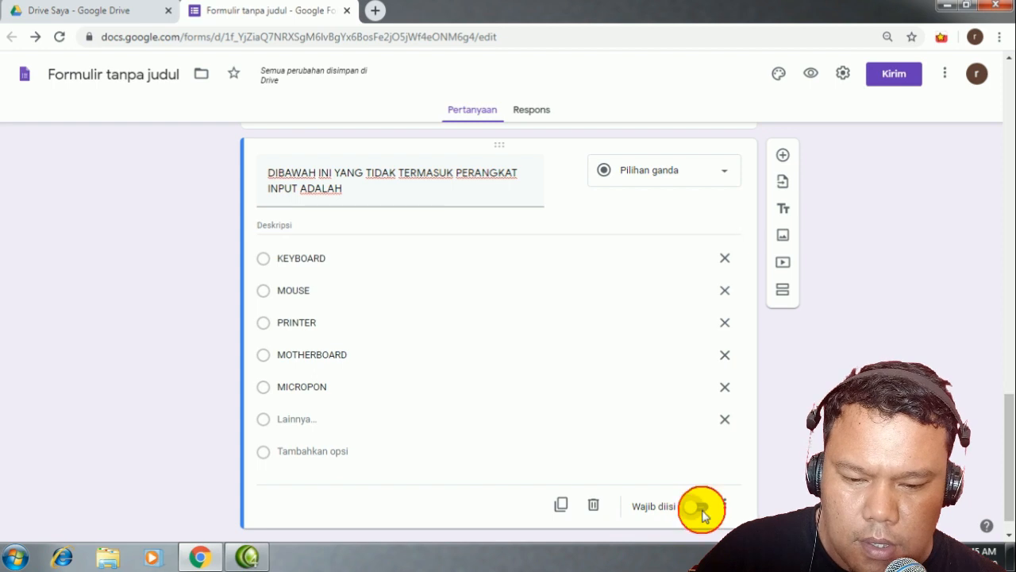
# Step: Revisit the HARDWARE question, then reselect the input-device question for editing
pyautogui.scroll(4, 703, 514)
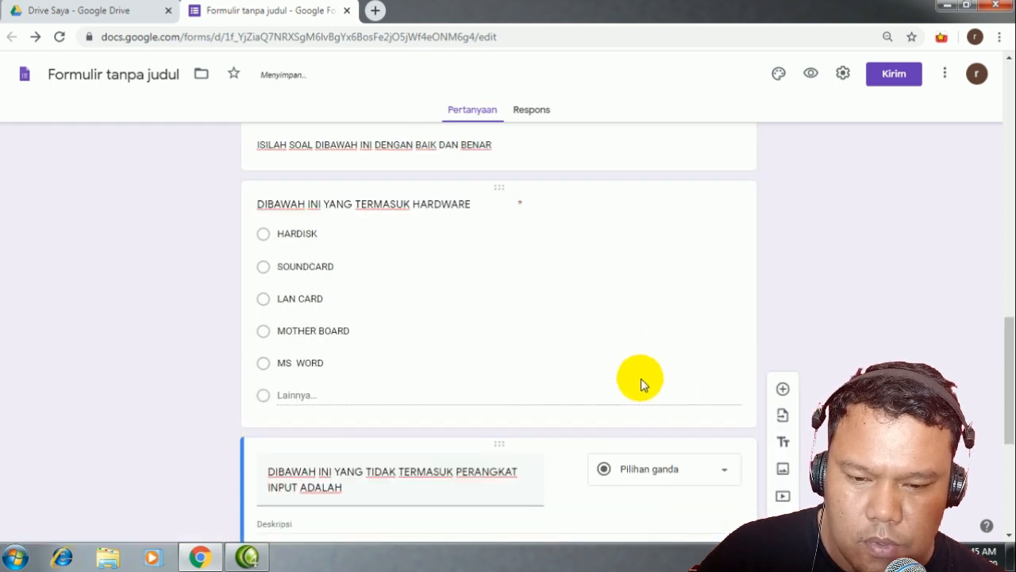
pyautogui.click(472, 411)
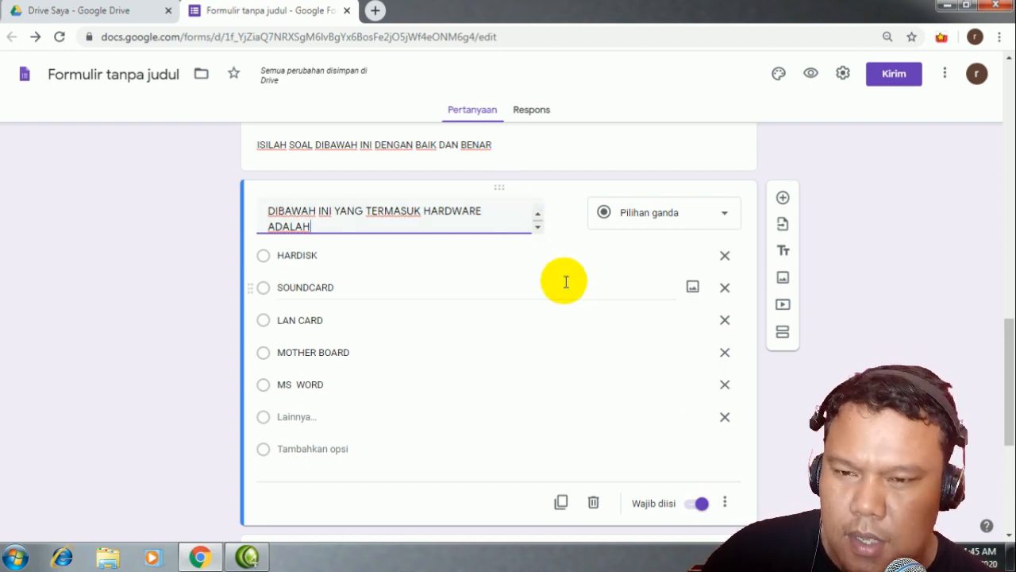
pyautogui.scroll(-4, 521, 378)
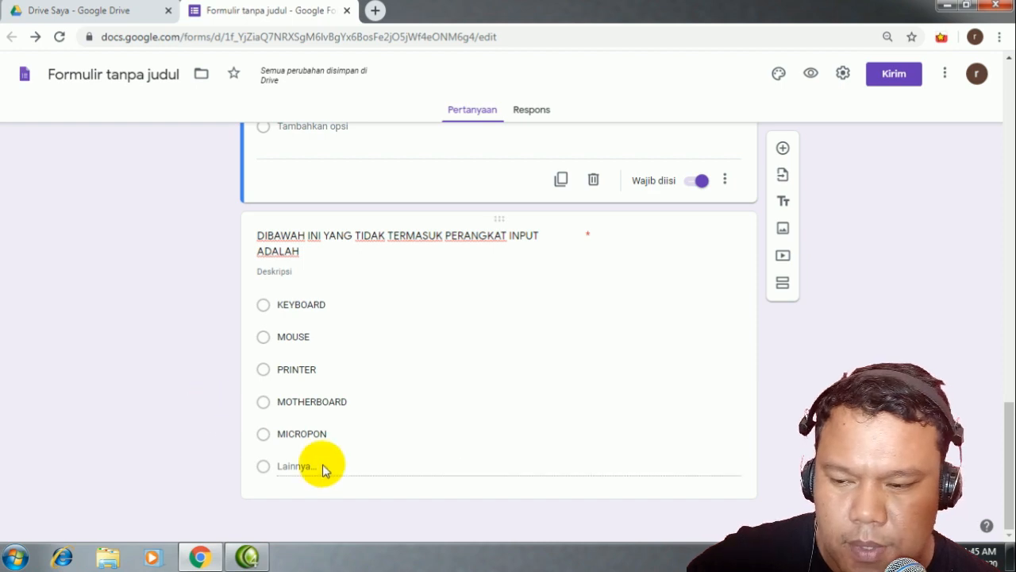
pyautogui.click(294, 467)
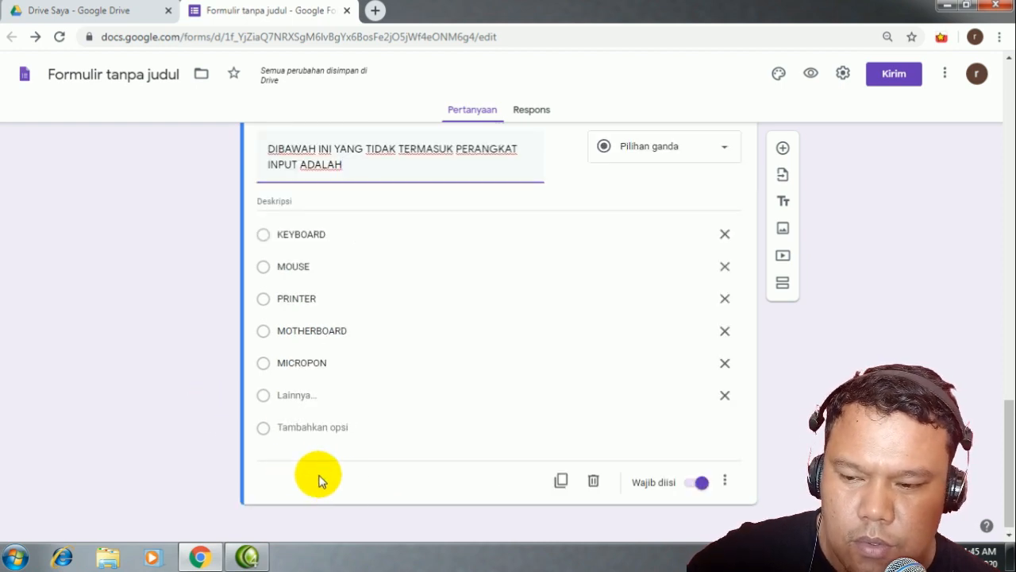
pyautogui.rightClick(341, 482)
pyautogui.click(325, 484)
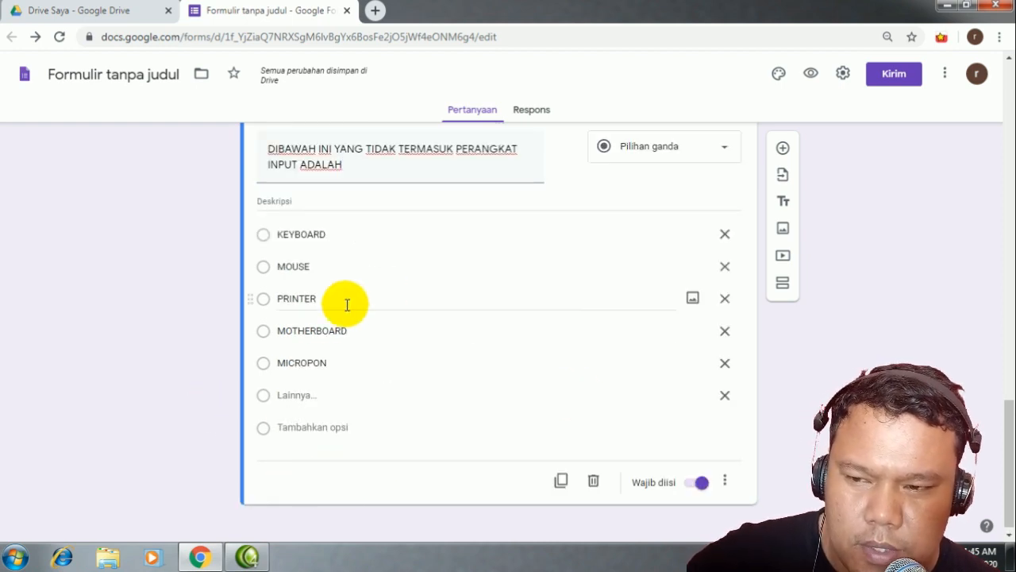
pyautogui.scroll(1, 374, 291)
pyautogui.scroll(5, 460, 406)
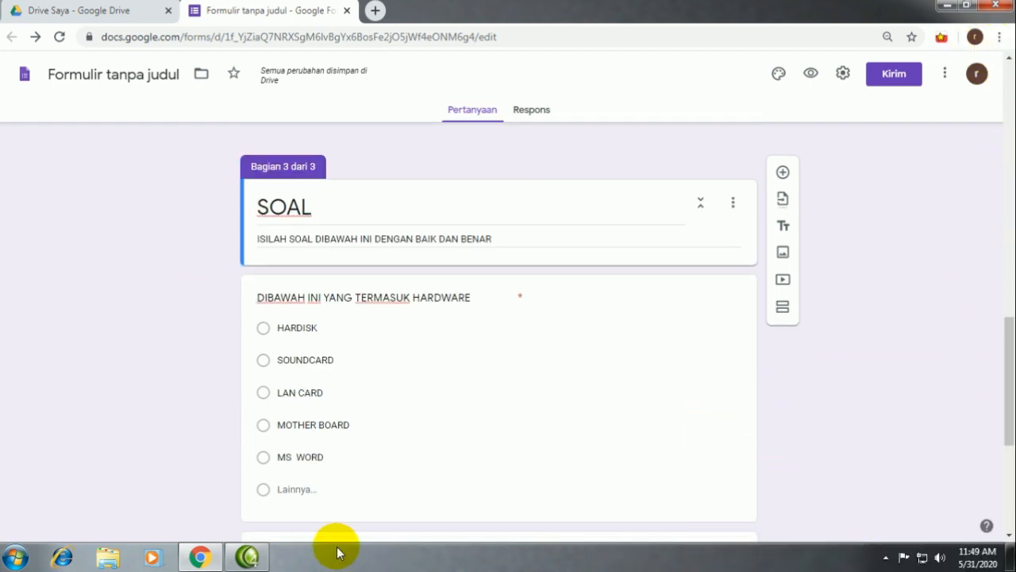
pyautogui.moveTo(238, 566)
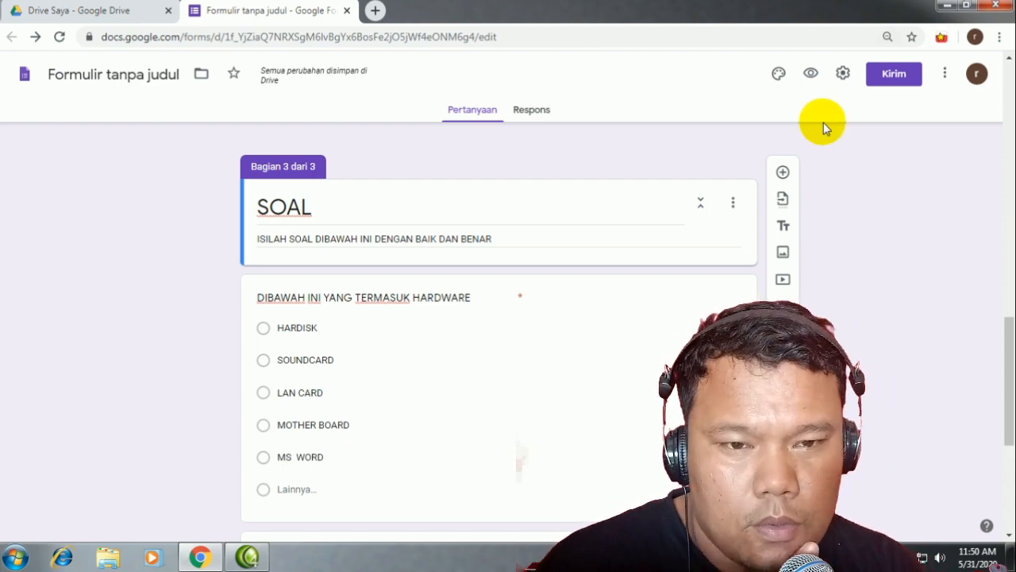
pyautogui.scroll(-3, 278, 306)
pyautogui.scroll(2, 331, 283)
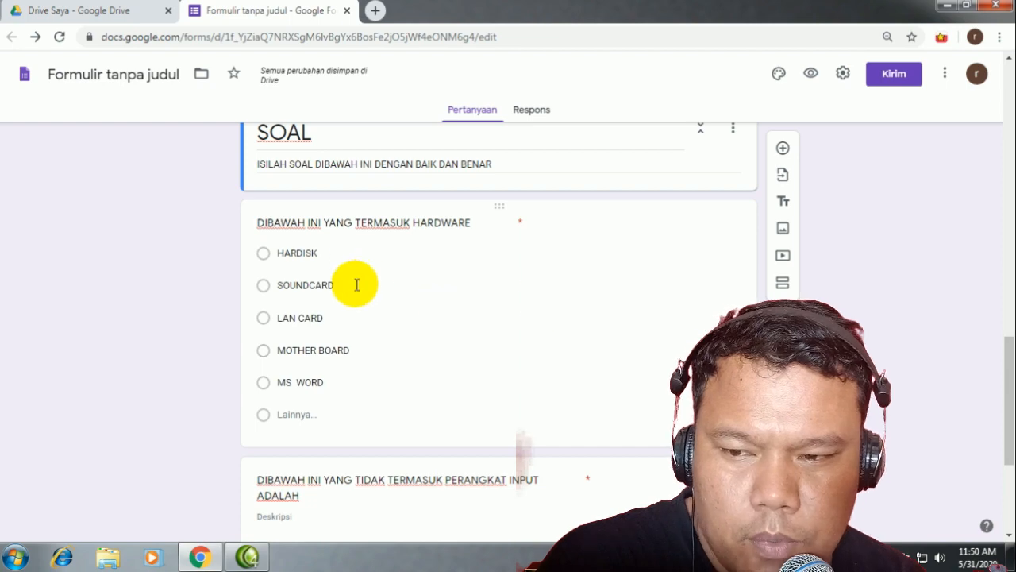
pyautogui.scroll(-2, 356, 285)
pyautogui.scroll(1, 416, 362)
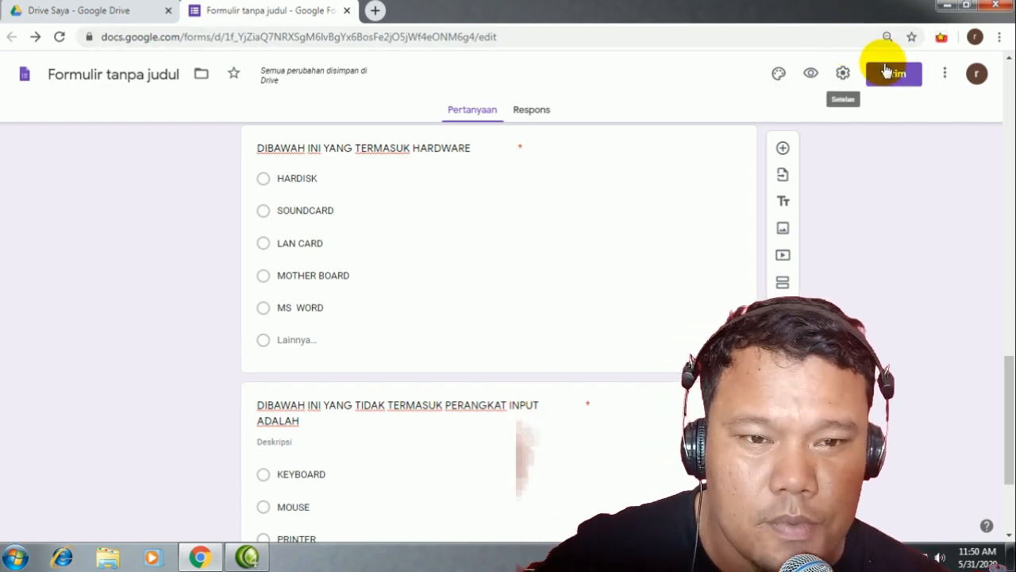
# Step: In form Settings, limit responses to 1 per respondent
pyautogui.click(843, 77)
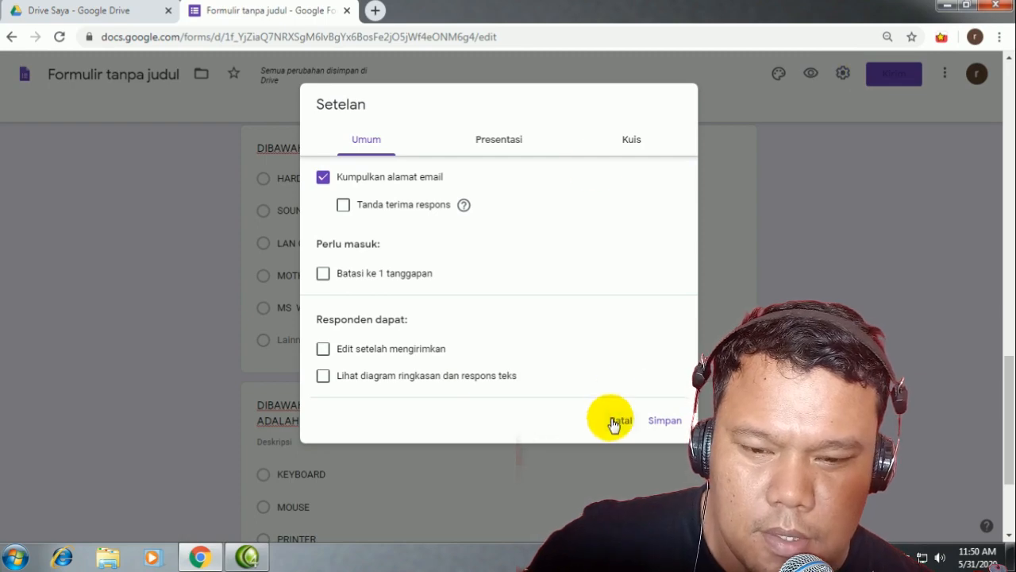
pyautogui.click(616, 423)
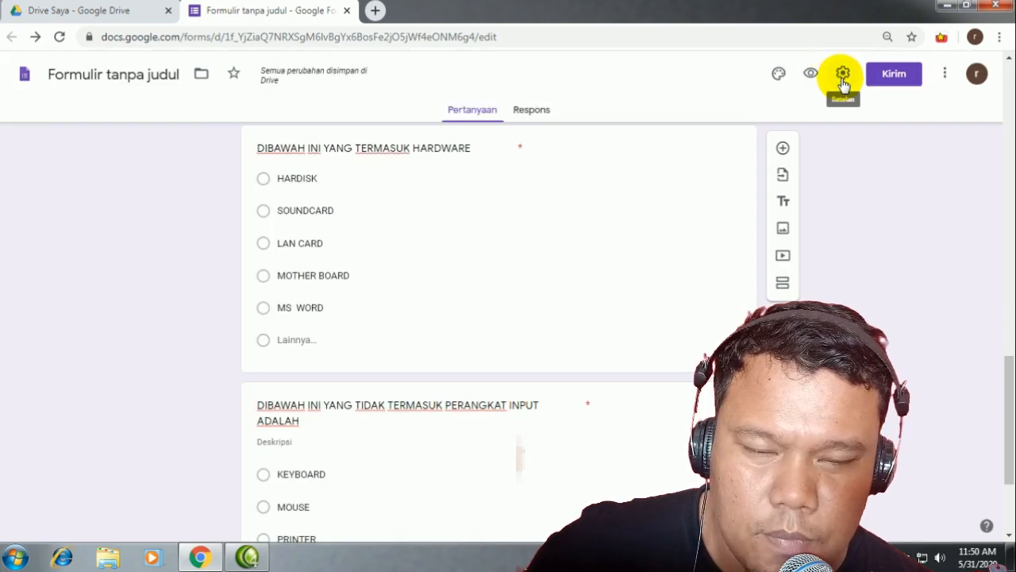
pyautogui.click(842, 80)
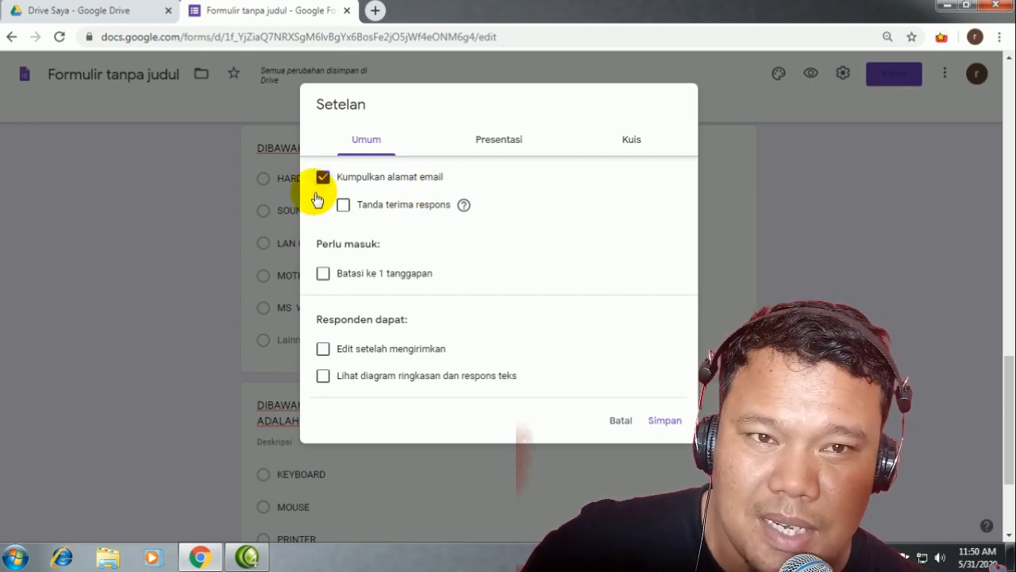
pyautogui.click(323, 274)
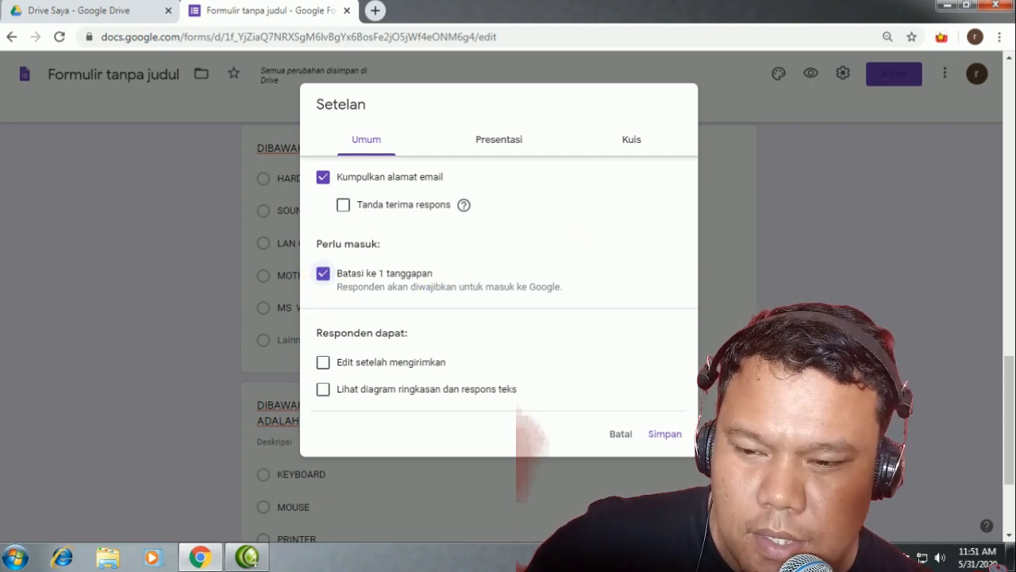
# Step: In Presentasi settings, turn on Tampilkan status progres
pyautogui.click(500, 143)
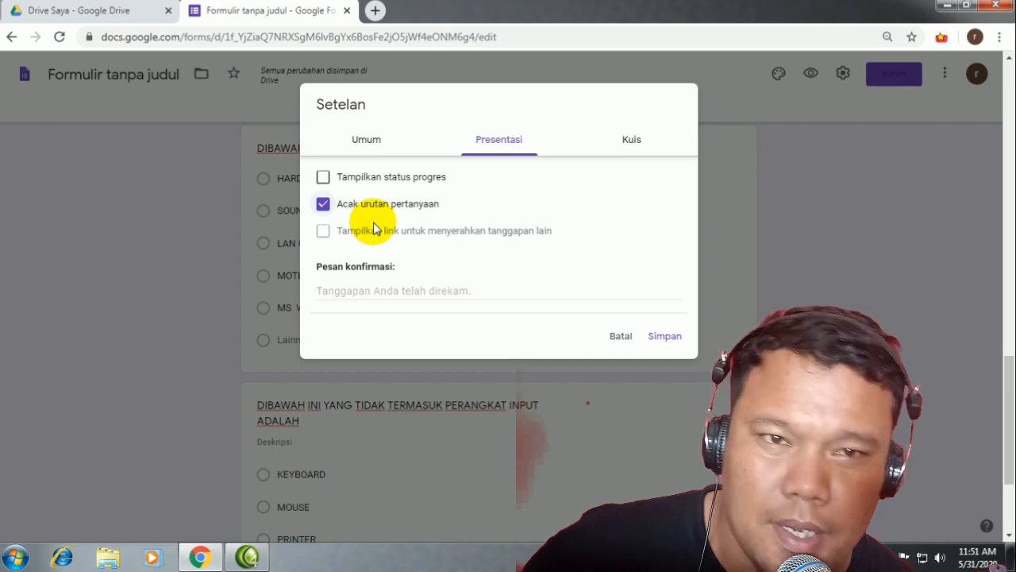
pyautogui.click(325, 181)
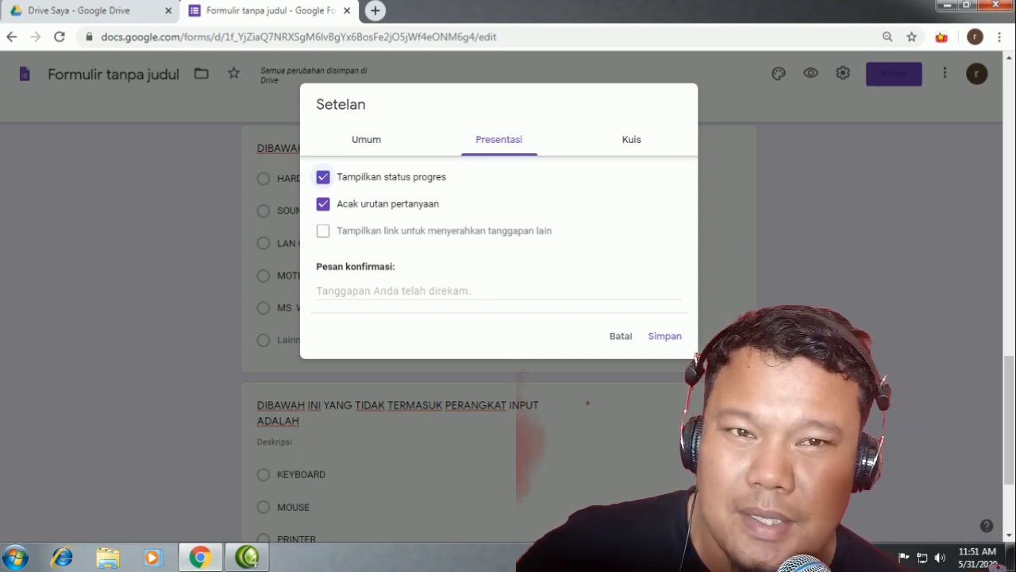
pyautogui.click(632, 151)
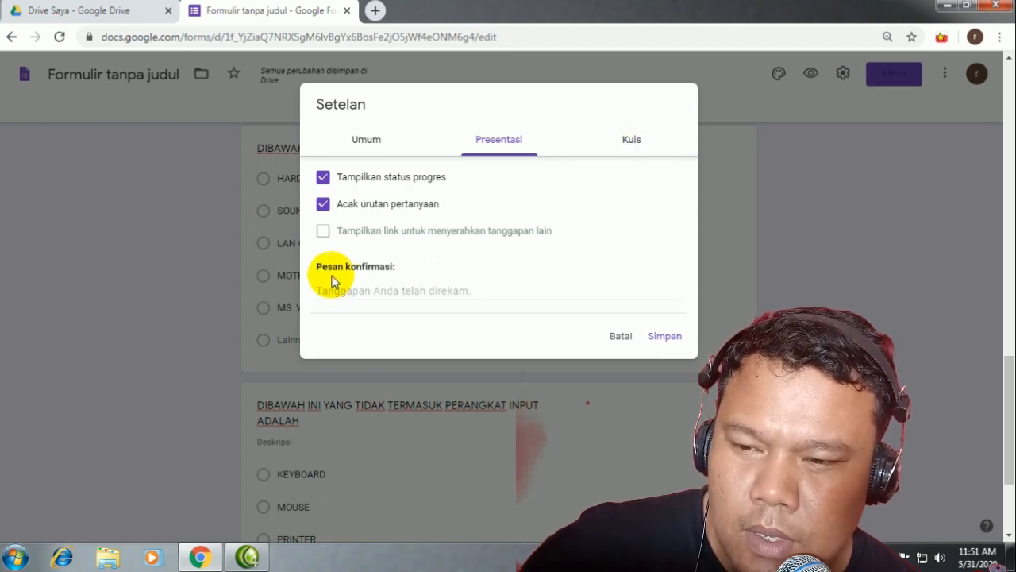
# Step: Set the confirmation message 'TERIMAKASIH ANDA TELAH MENGERJAKAN SOAL DAN JAWABAN ANDA SEDANG DIPROSES'
pyautogui.click(361, 293)
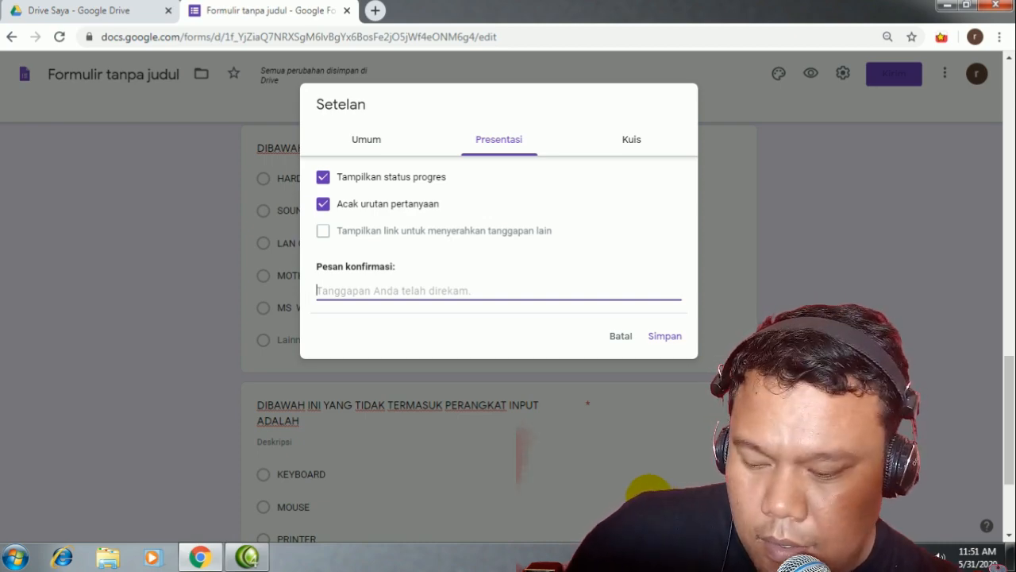
pyautogui.write('T')
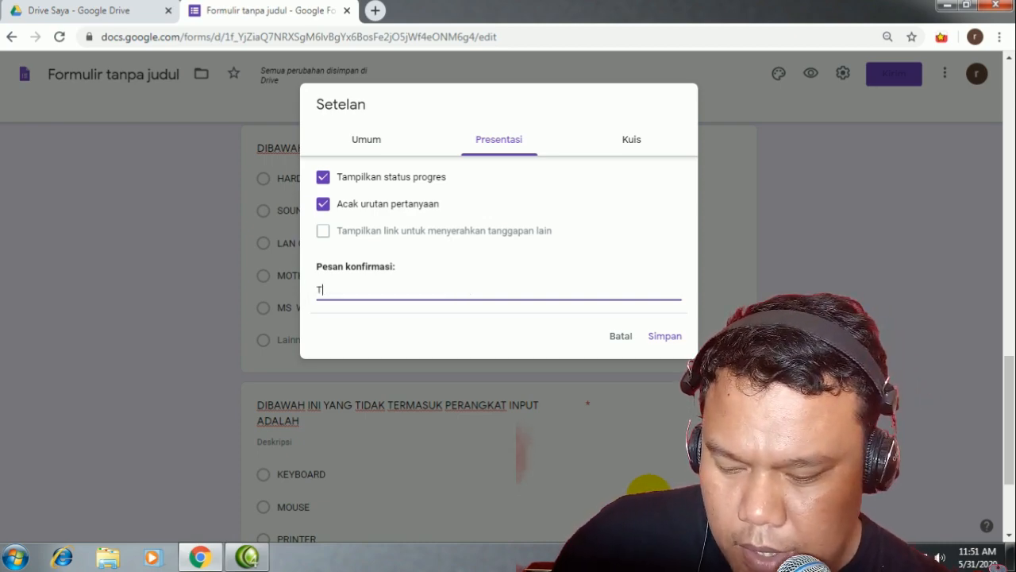
pyautogui.write('ERIMAKASIH ANDA TELAH')
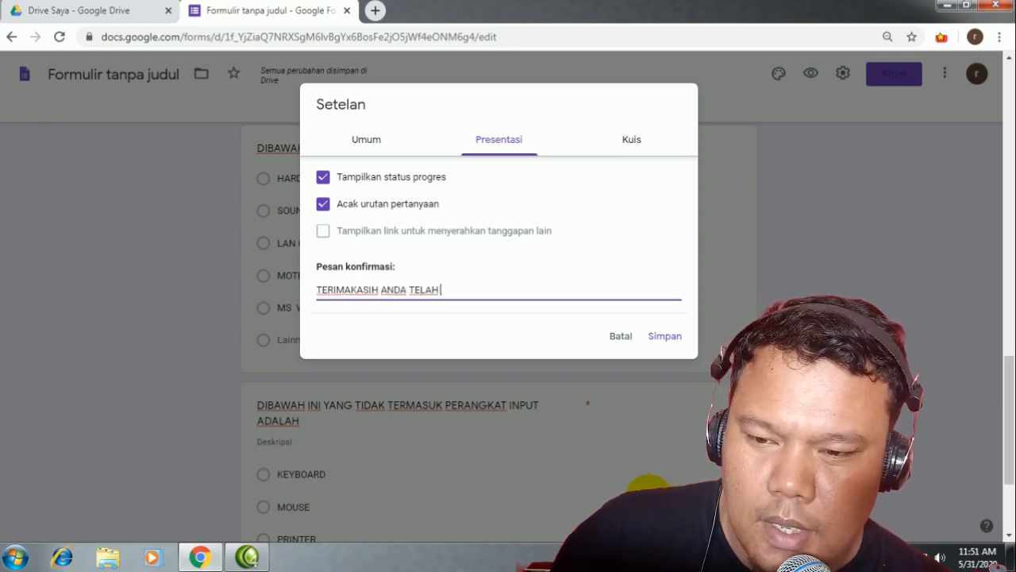
pyautogui.write(' MENGERJAKAN')
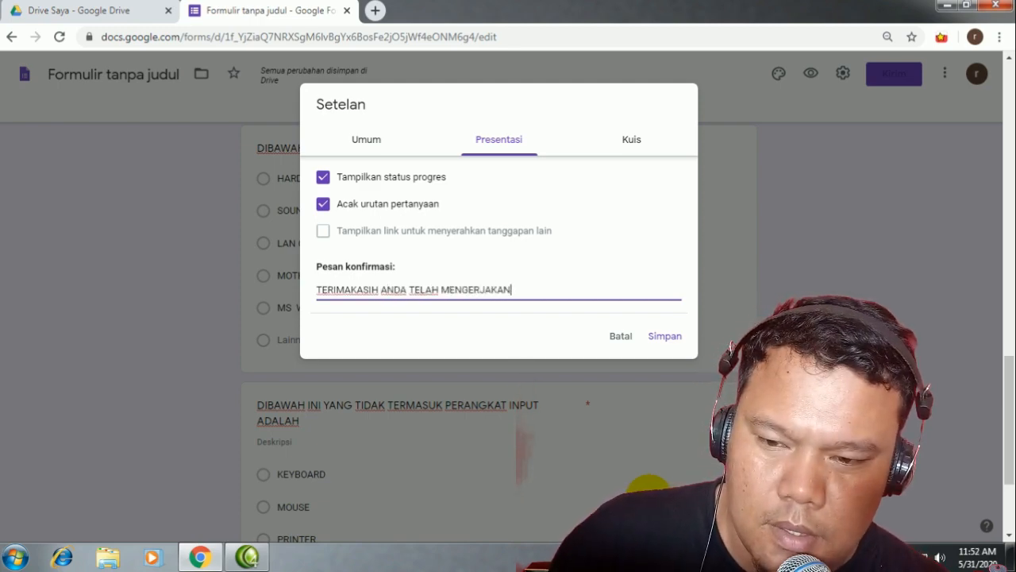
pyautogui.write(' SOAL DAN SOIA')
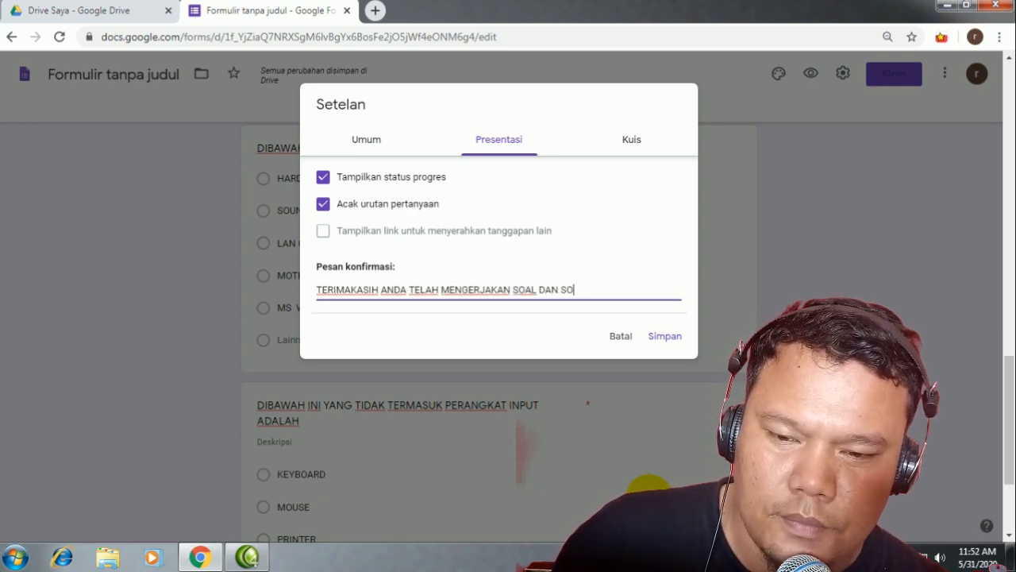
pyautogui.press('BackSpace')
pyautogui.press('BackSpace')
pyautogui.write('JAWABAN')
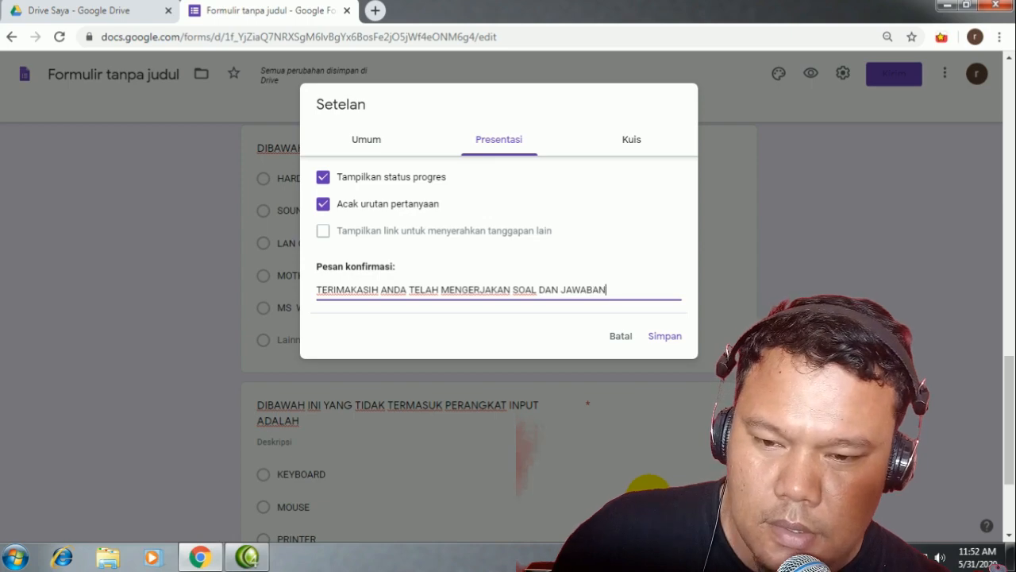
pyautogui.write(' ANDA')
pyautogui.write(' SEDANGH')
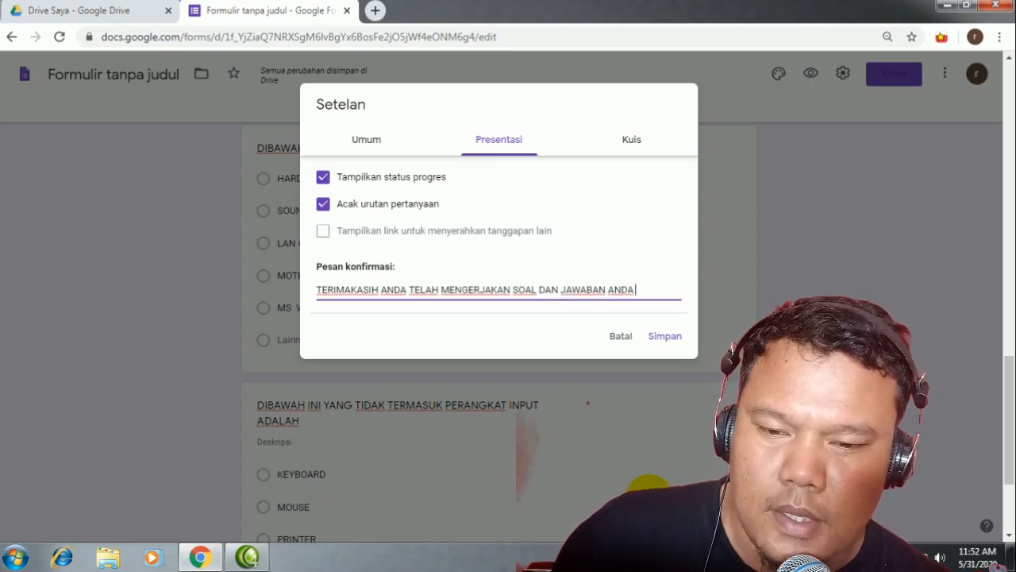
pyautogui.press('BackSpace')
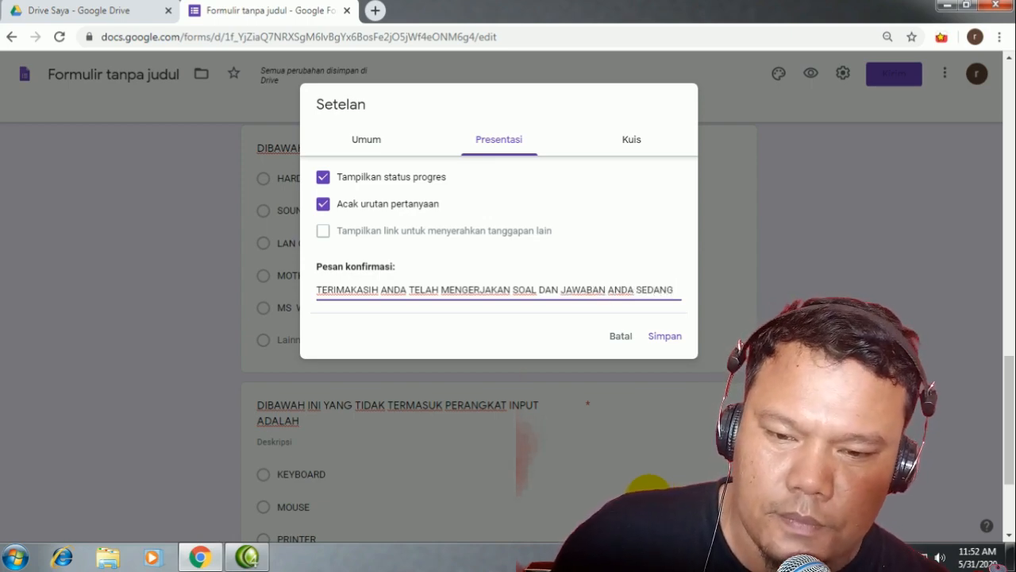
pyautogui.write('DIPROSES')
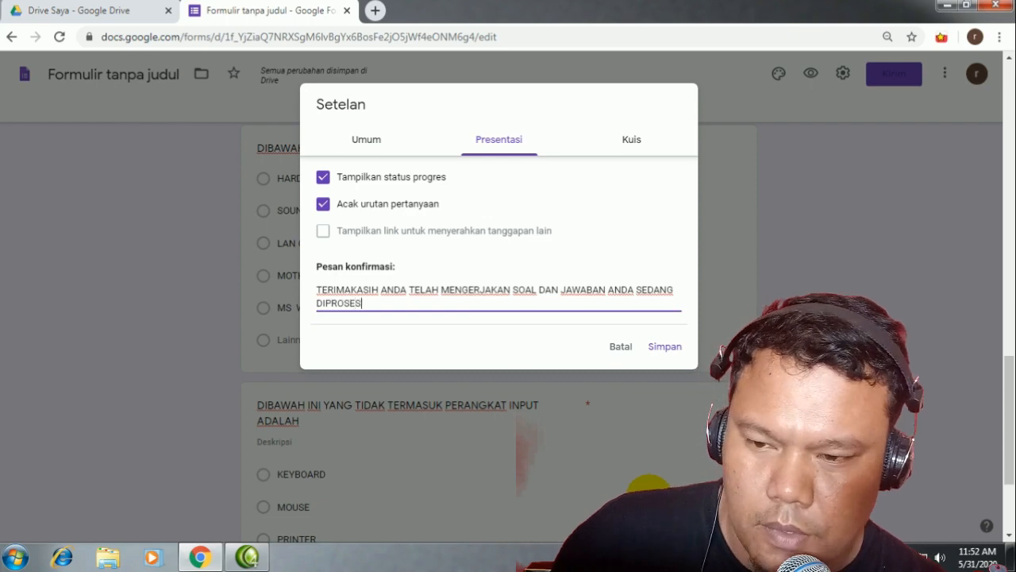
pyautogui.click(635, 148)
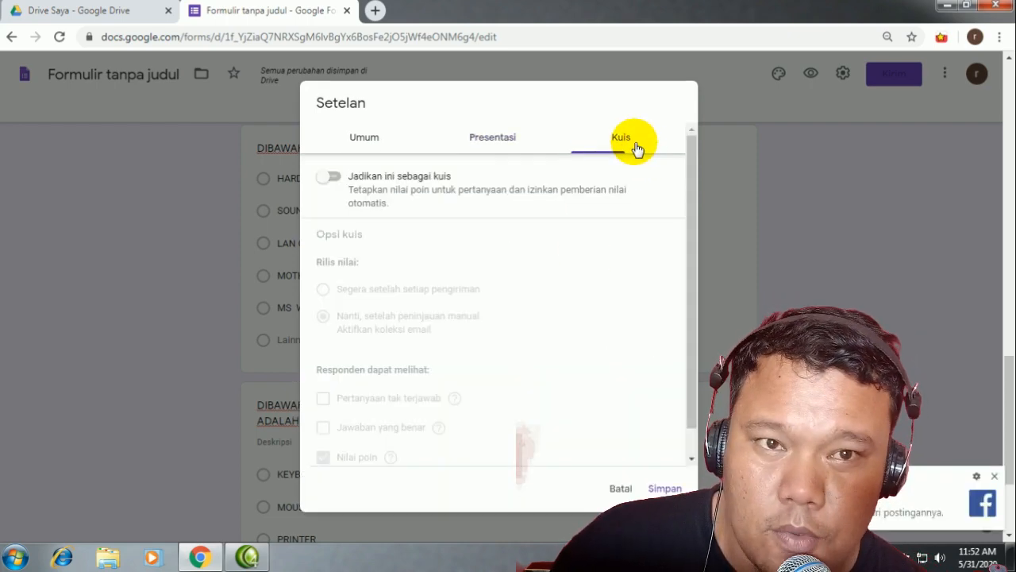
# Step: Dismiss the Facebook notification, turn on 'Jadikan ini sebagai kuis' in the Kuis settings, and save
pyautogui.click(994, 476)
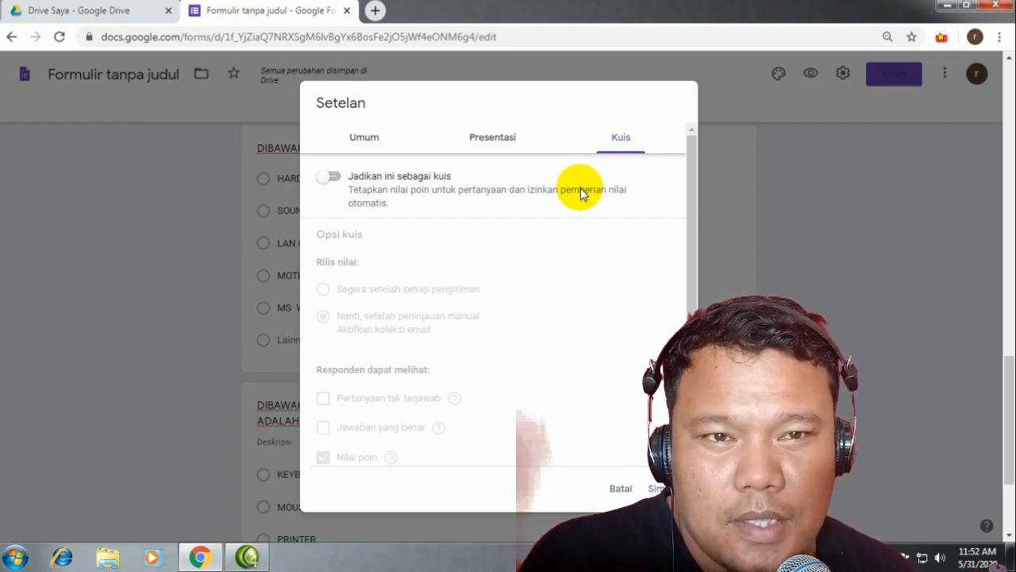
pyautogui.click(332, 180)
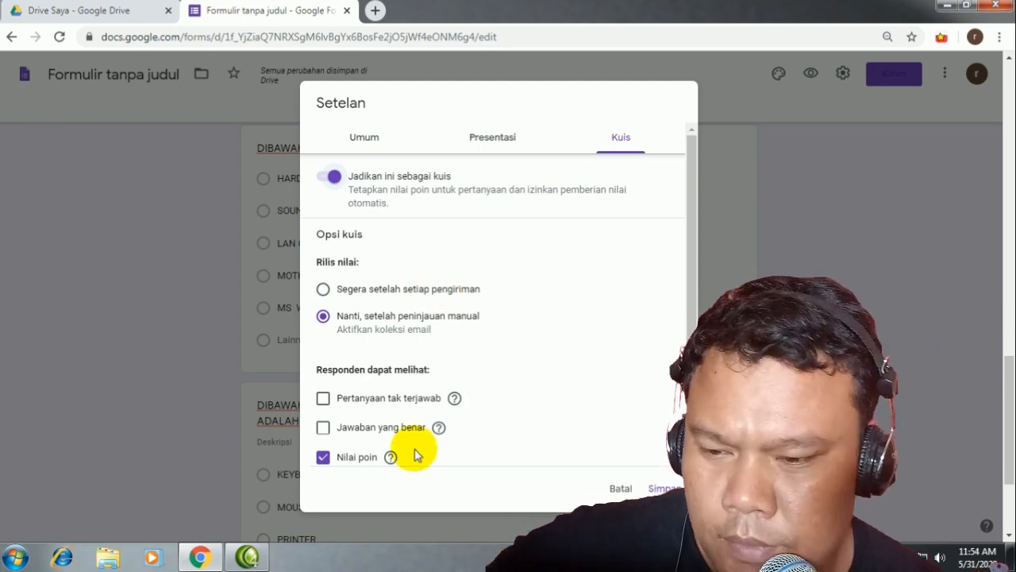
pyautogui.scroll(-1, 373, 346)
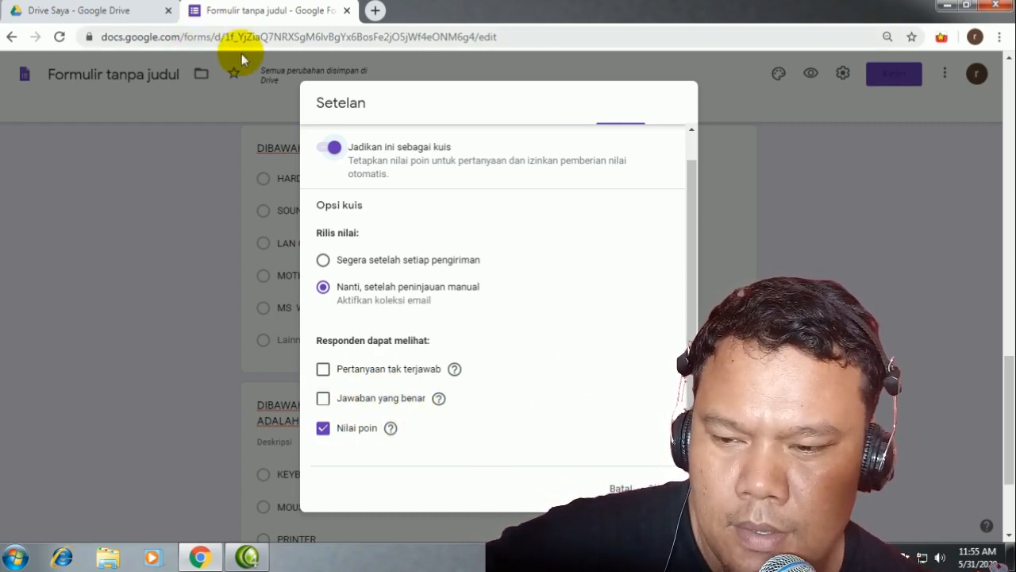
pyautogui.moveTo(441, 398)
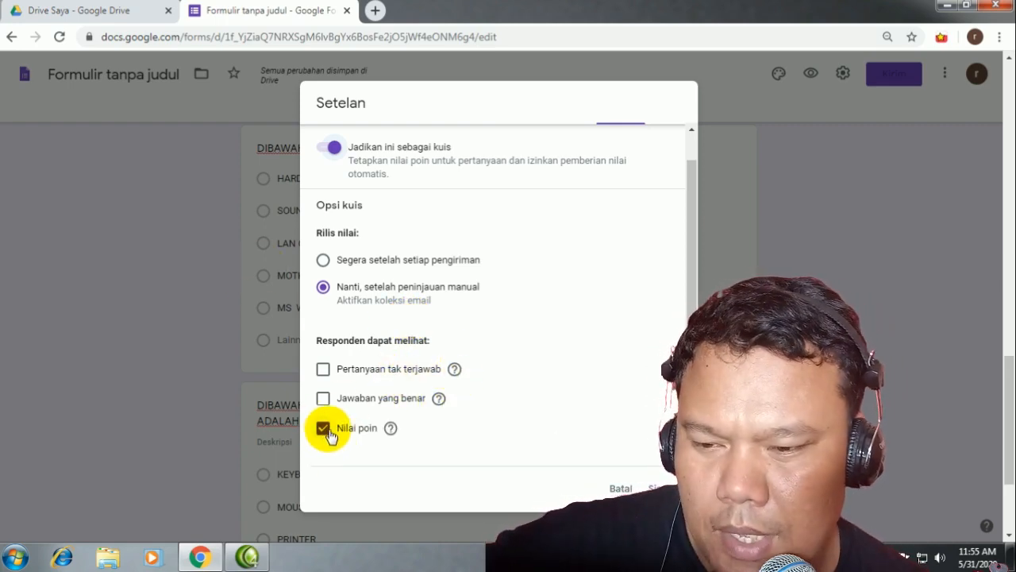
pyautogui.moveTo(389, 436)
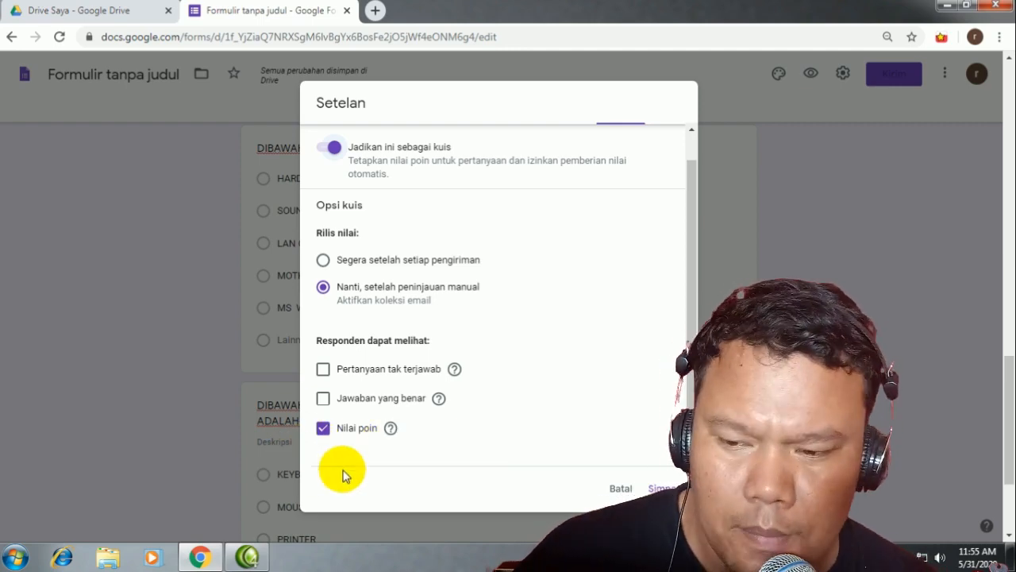
pyautogui.click(653, 479)
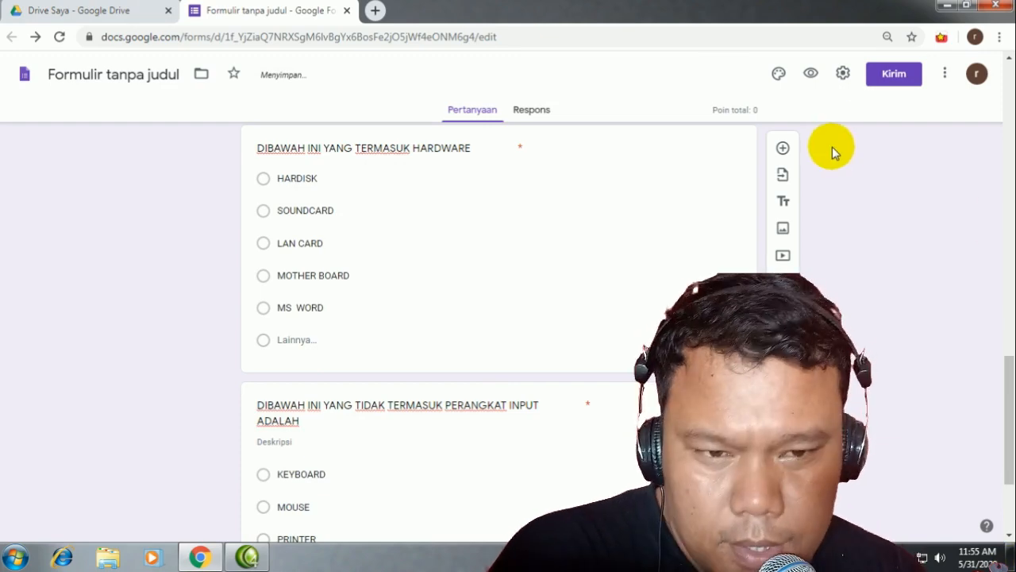
# Step: Set the hardware question's answer key to MS WORD, worth 50 points
pyautogui.scroll(1, 476, 222)
pyautogui.scroll(-3, 461, 333)
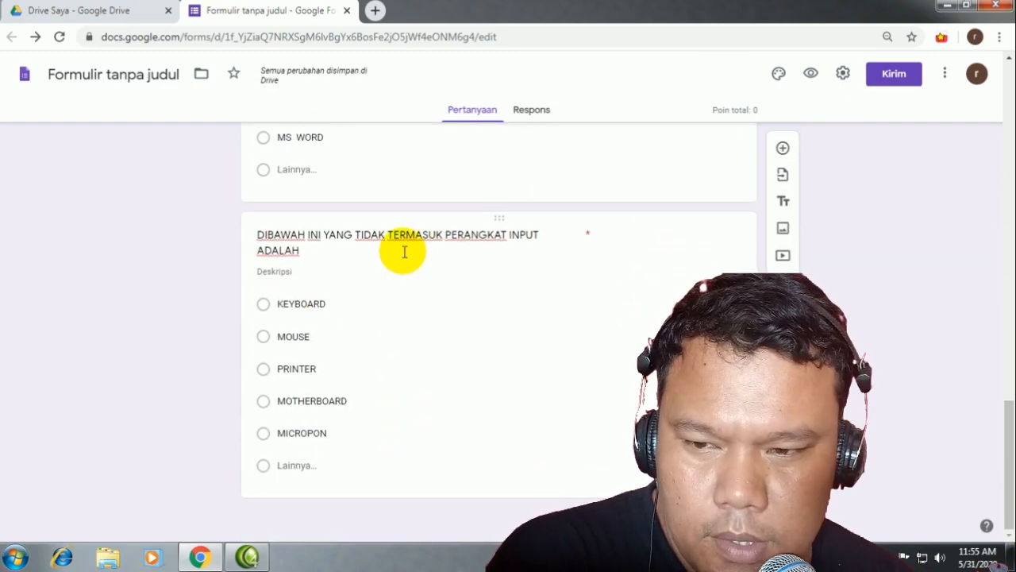
pyautogui.scroll(3, 404, 249)
pyautogui.click(485, 410)
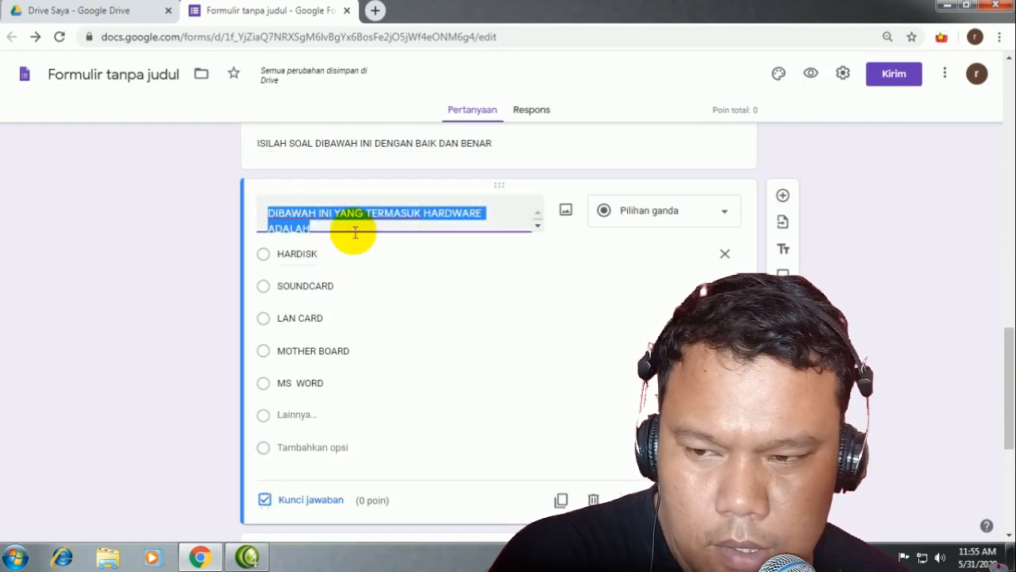
pyautogui.scroll(-3, 363, 379)
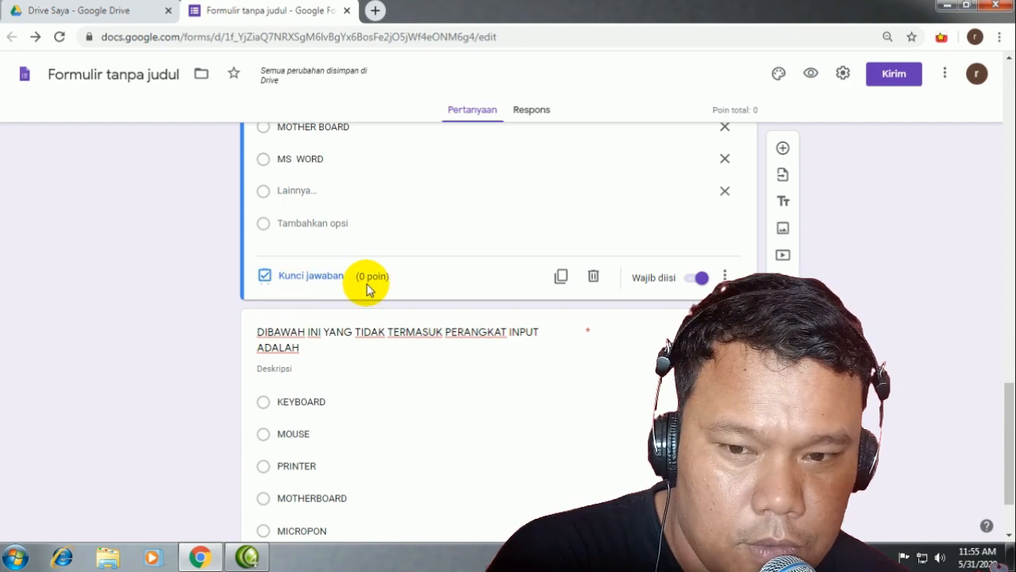
pyautogui.scroll(3, 595, 295)
pyautogui.scroll(-2, 356, 358)
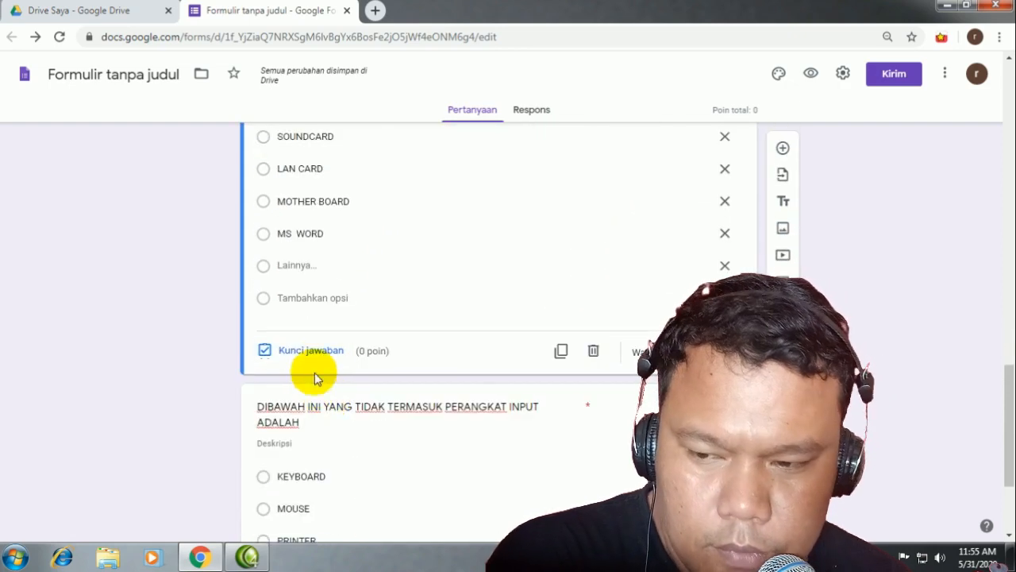
pyautogui.click(315, 352)
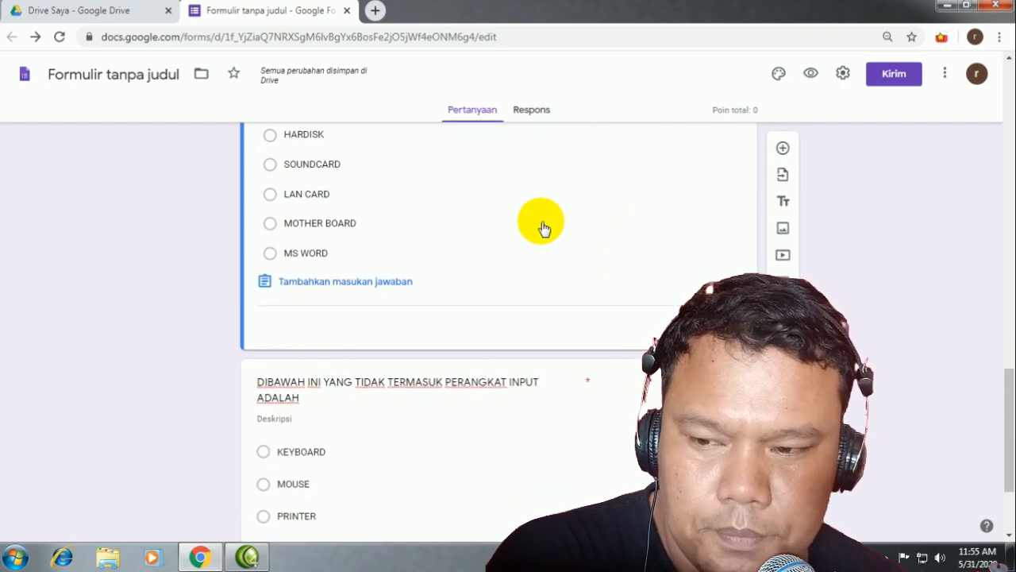
pyautogui.scroll(-1, 277, 344)
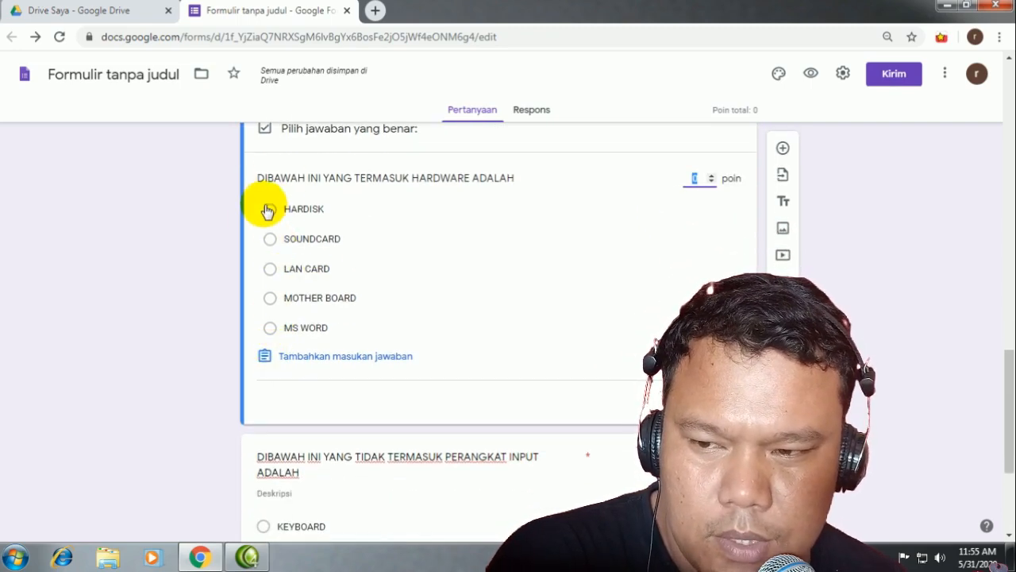
pyautogui.click(271, 329)
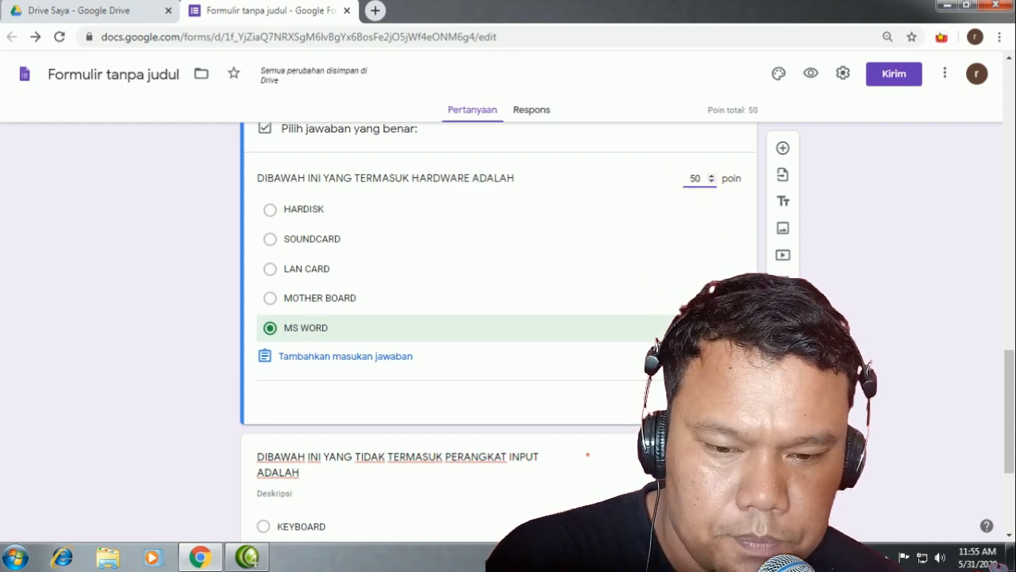
pyautogui.click(715, 402)
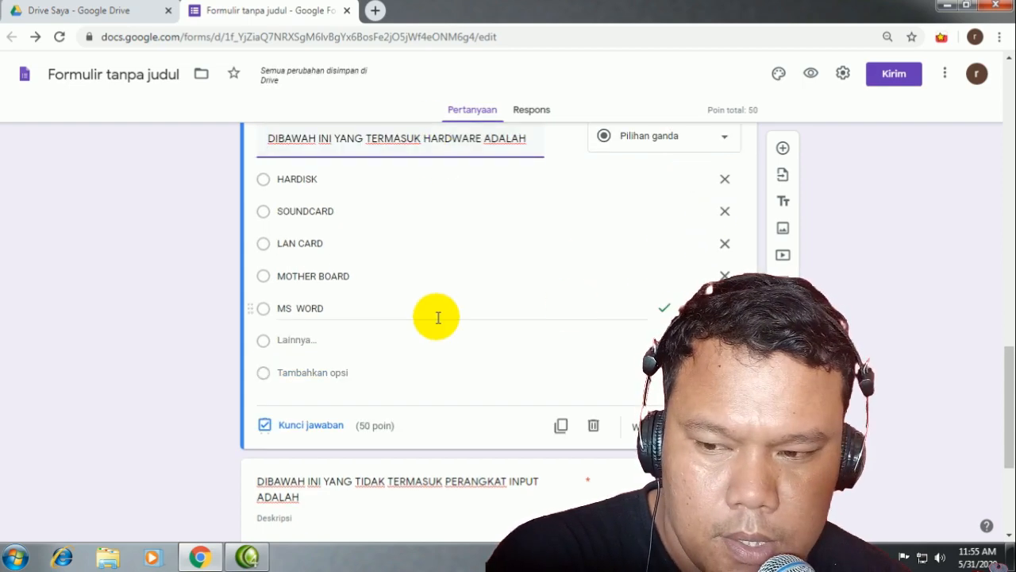
# Step: Mark PRINTER as the correct answer for the input-device question
pyautogui.scroll(-4, 440, 320)
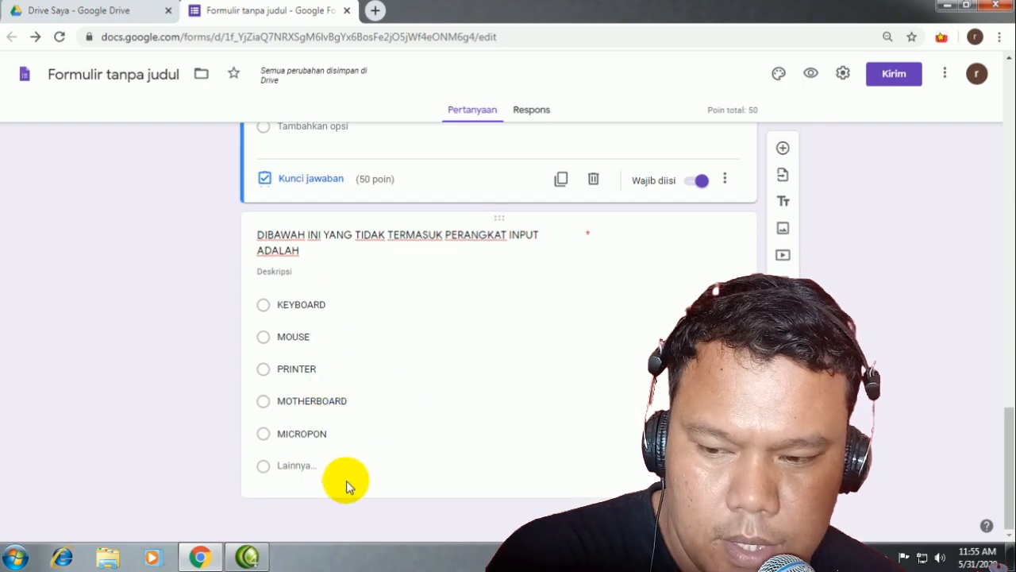
pyautogui.click(344, 484)
pyautogui.click(309, 481)
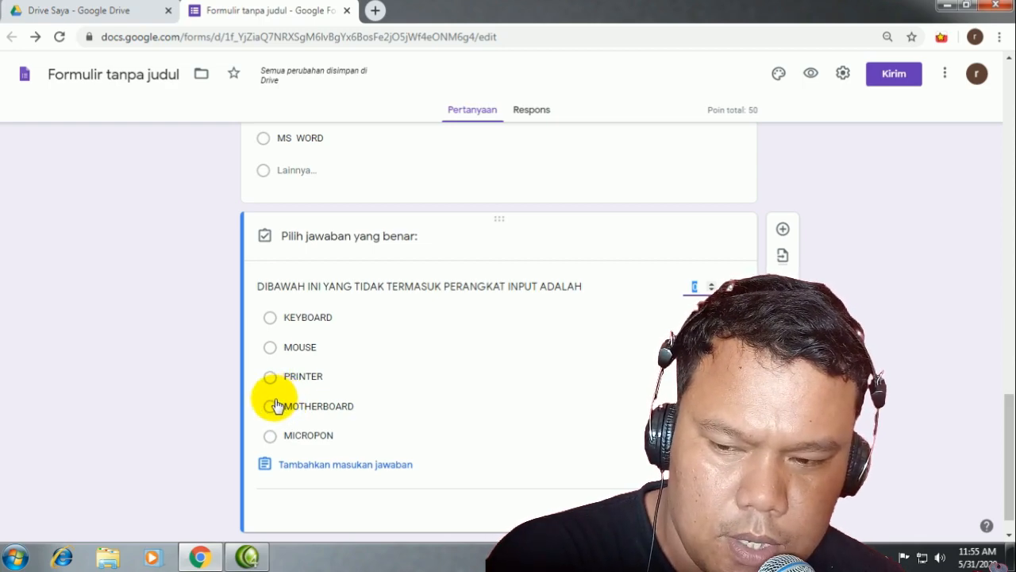
pyautogui.click(270, 389)
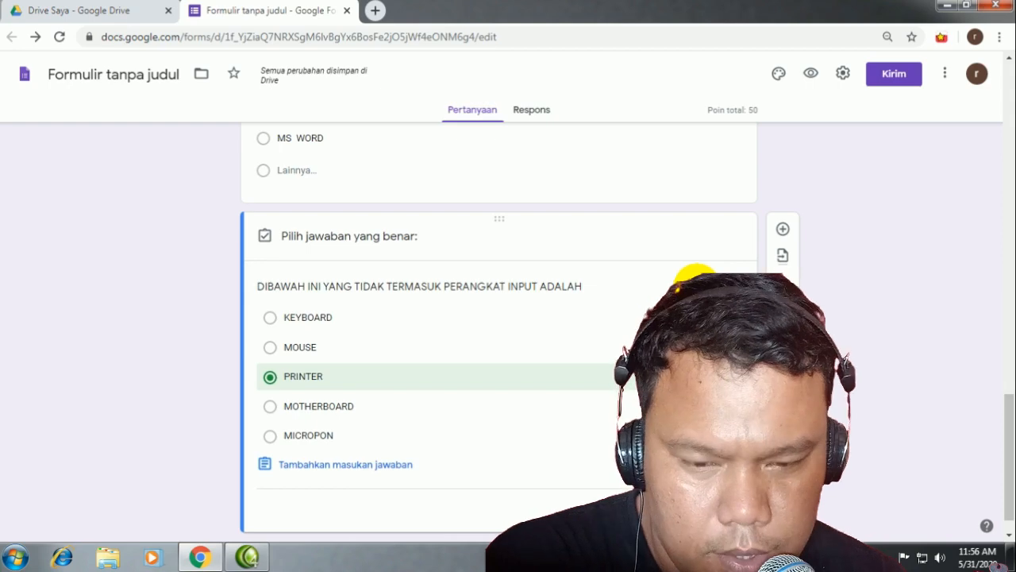
# Step: Give the PRINTER answer 50 points and close the answer key
pyautogui.write('50')
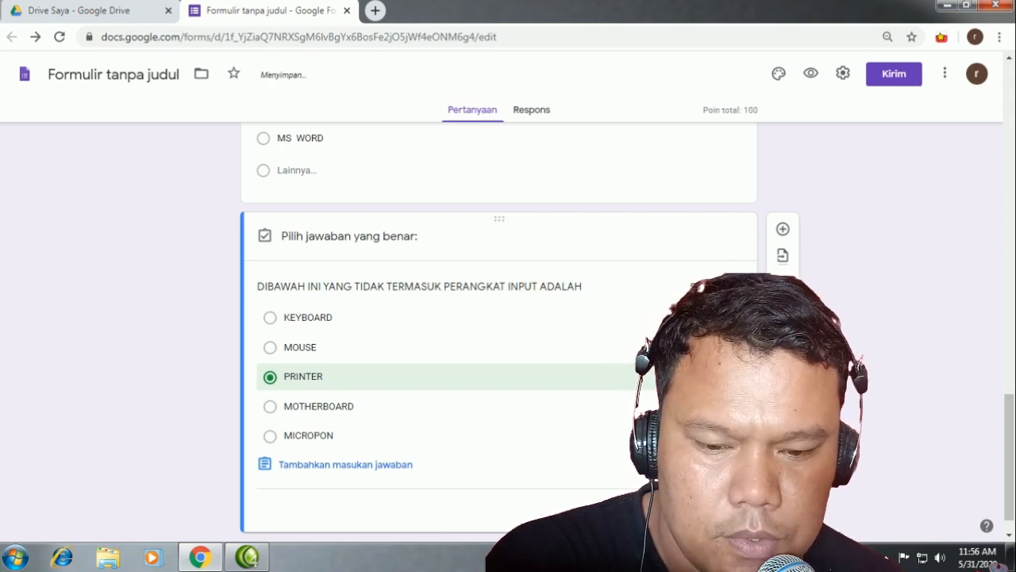
pyautogui.click(719, 509)
pyautogui.scroll(-2, 889, 462)
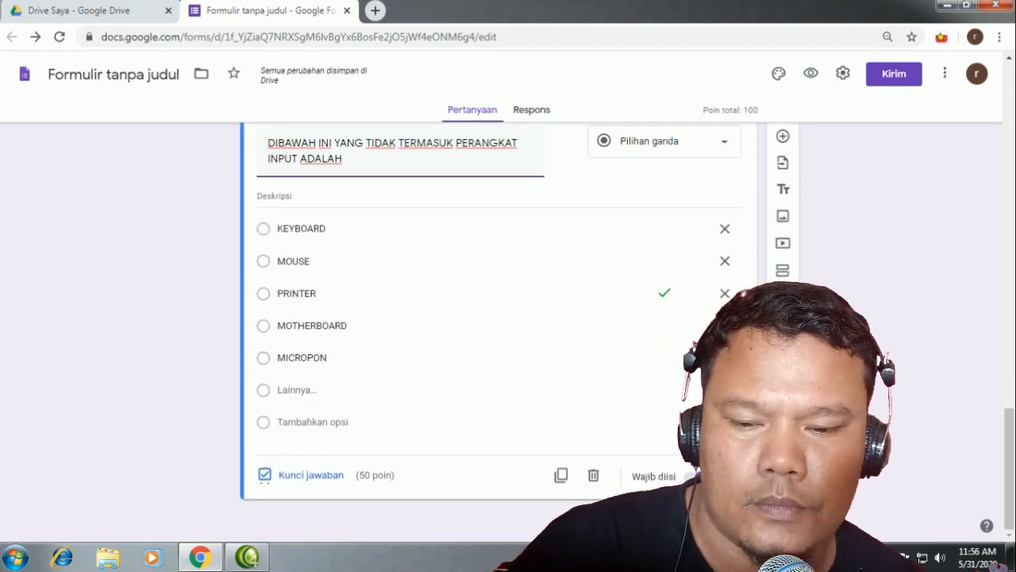
# Step: Scroll back up through the TOKEN and DATA SISWA sections to review the form
pyautogui.scroll(5, 584, 348)
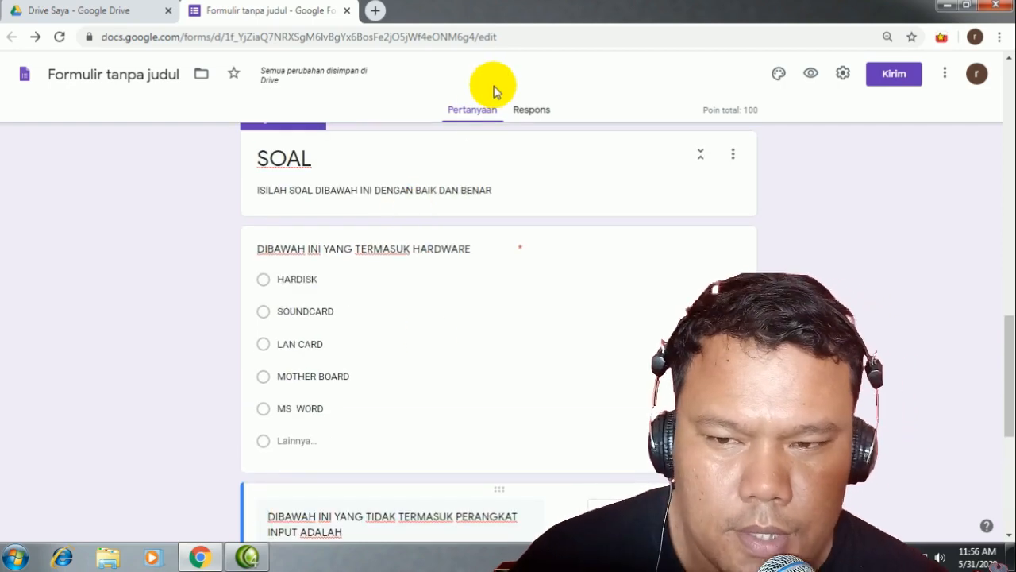
pyautogui.scroll(10, 522, 193)
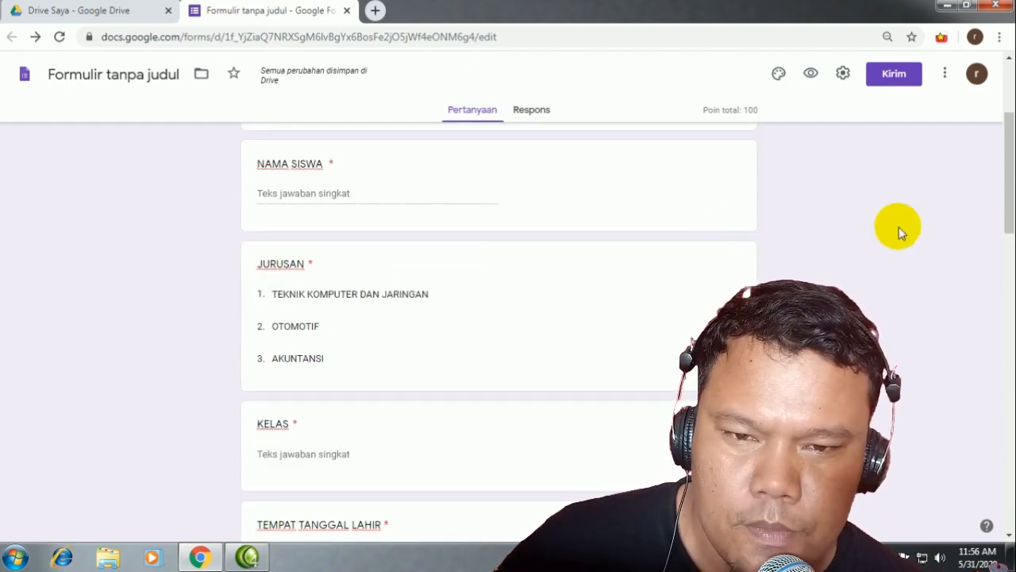
pyautogui.scroll(3, 508, 293)
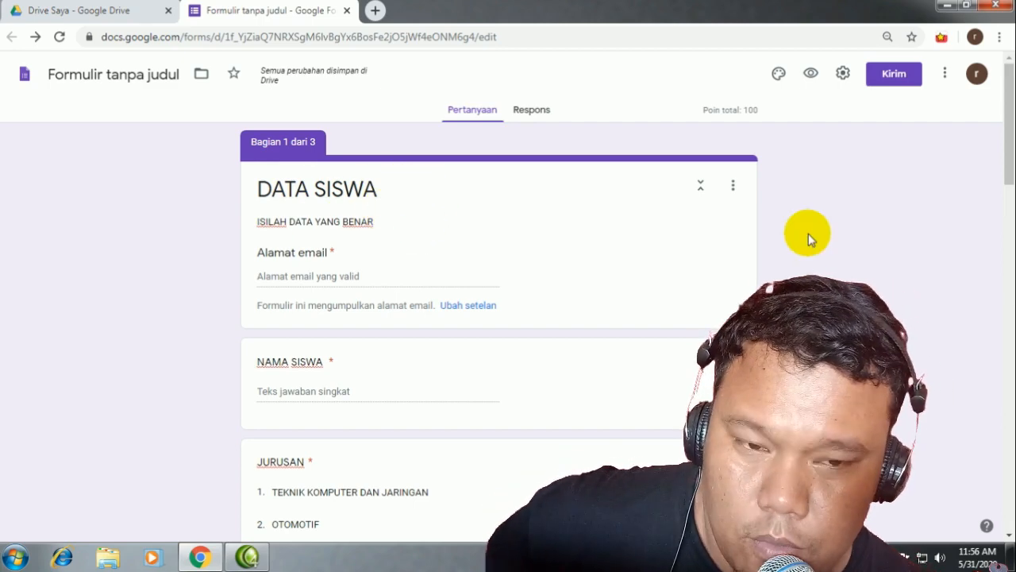
pyautogui.scroll(-12, 363, 320)
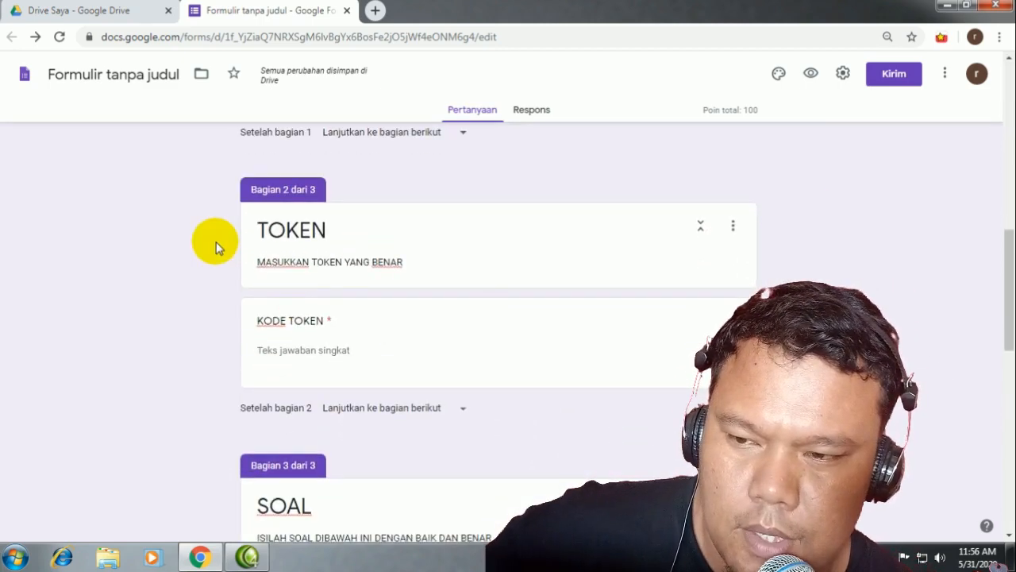
pyautogui.scroll(12, 500, 326)
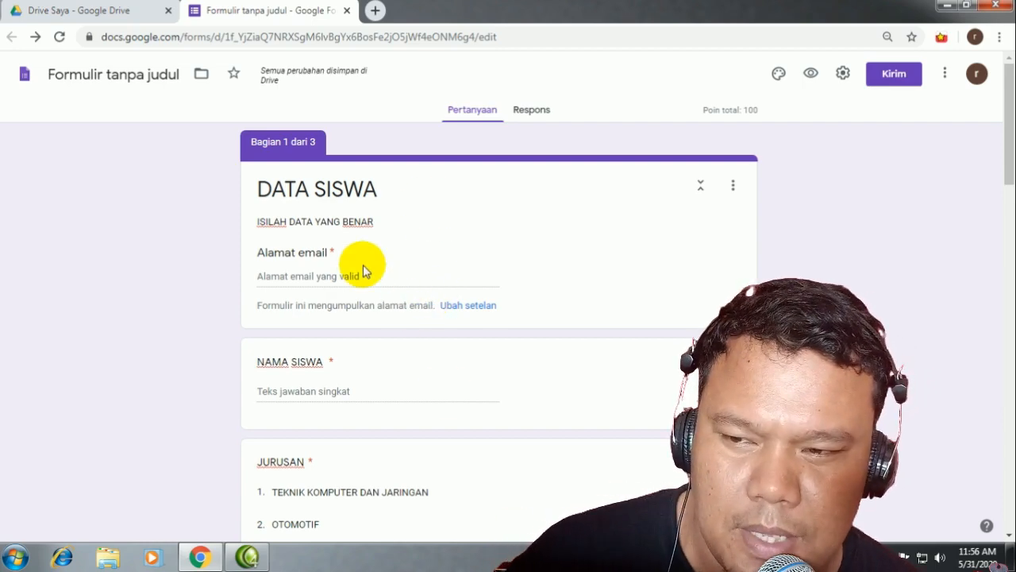
pyautogui.scroll(-3, 389, 291)
pyautogui.scroll(-1, 361, 307)
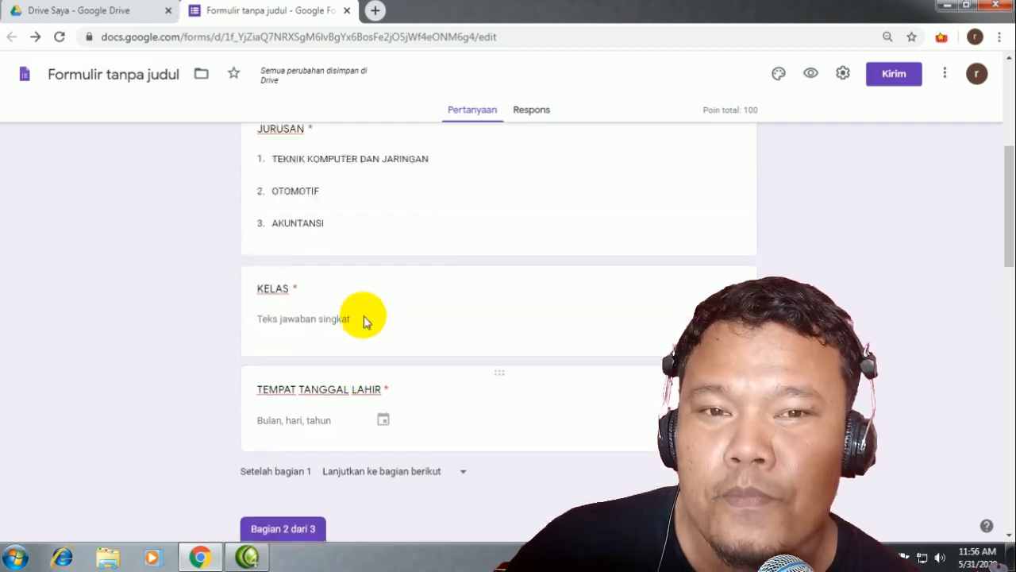
pyautogui.scroll(1, 363, 320)
pyautogui.scroll(-5, 379, 328)
pyautogui.scroll(3, 381, 329)
pyautogui.scroll(-8, 381, 324)
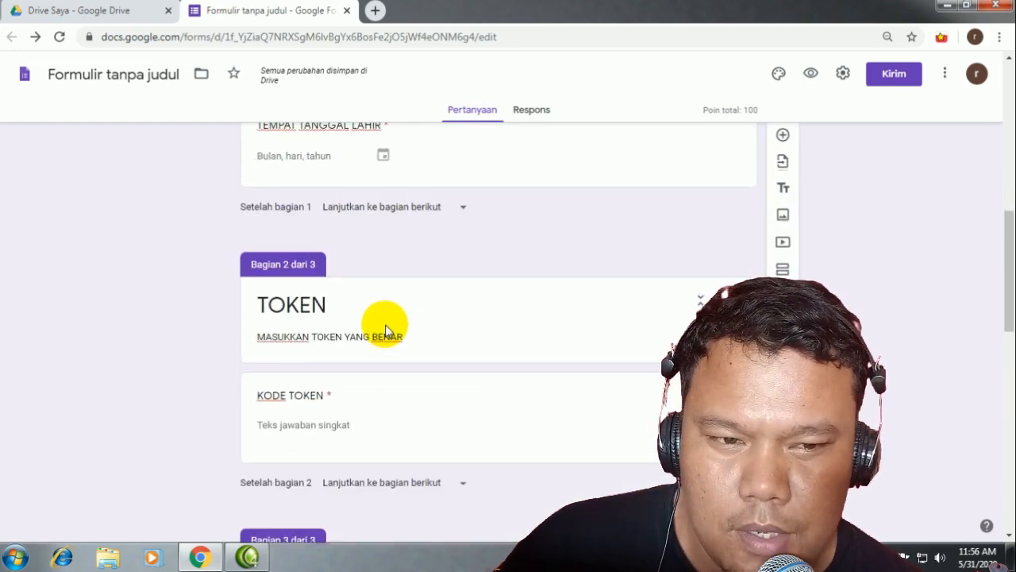
pyautogui.scroll(-3, 273, 389)
pyautogui.scroll(10, 499, 181)
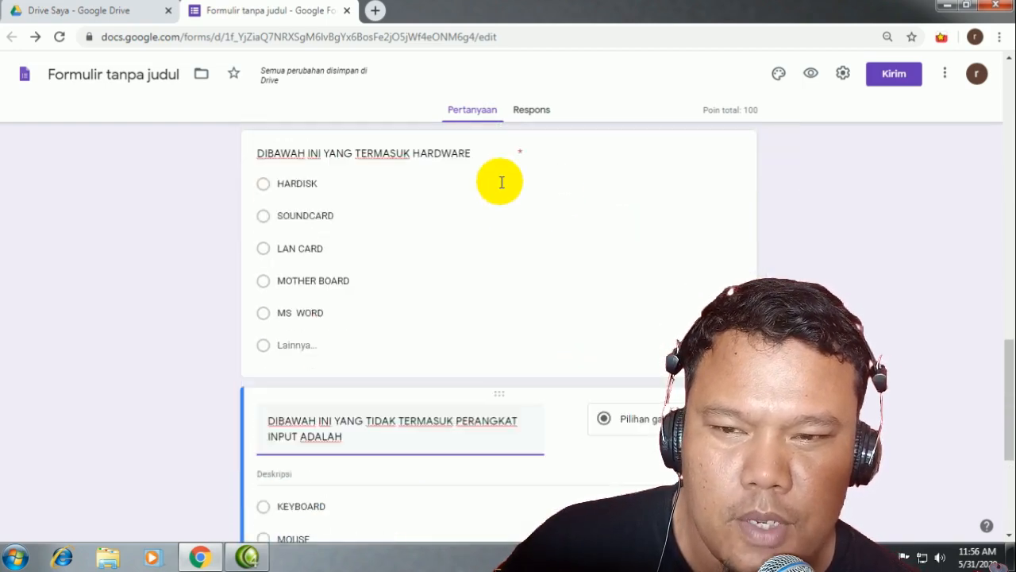
pyautogui.scroll(6, 785, 272)
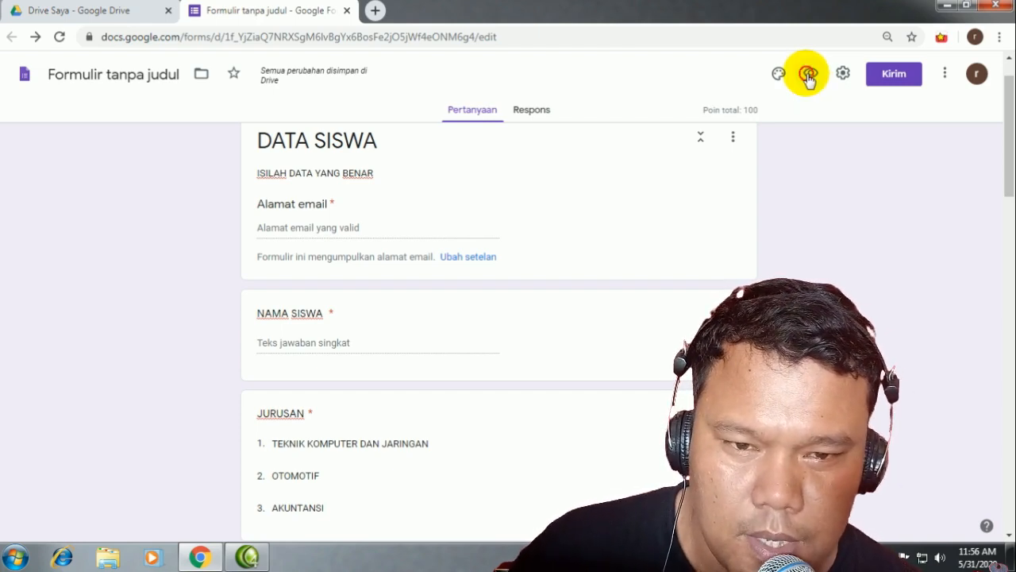
pyautogui.click(808, 76)
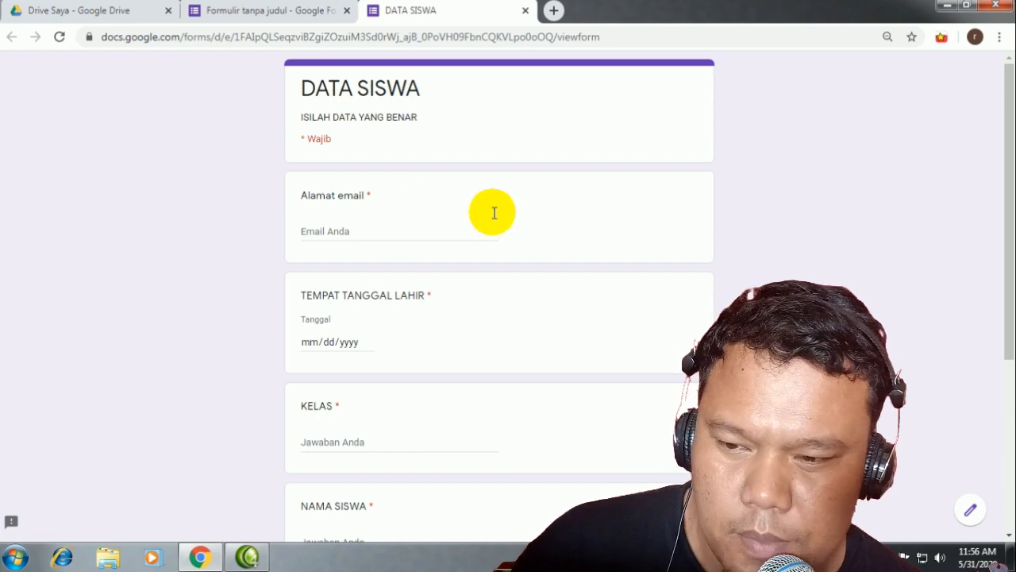
pyautogui.scroll(-4, 453, 385)
pyautogui.scroll(4, 458, 408)
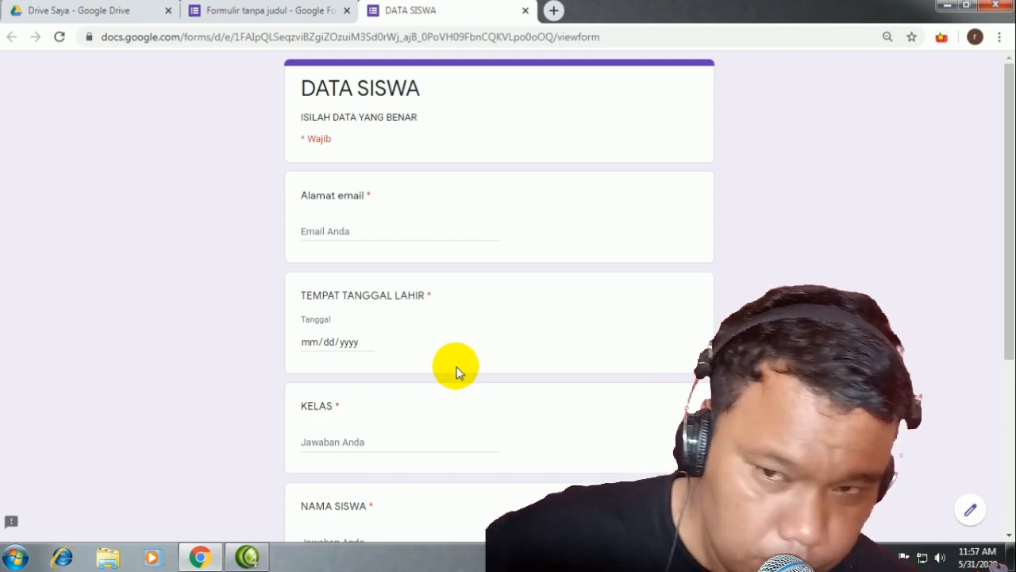
pyautogui.click(525, 11)
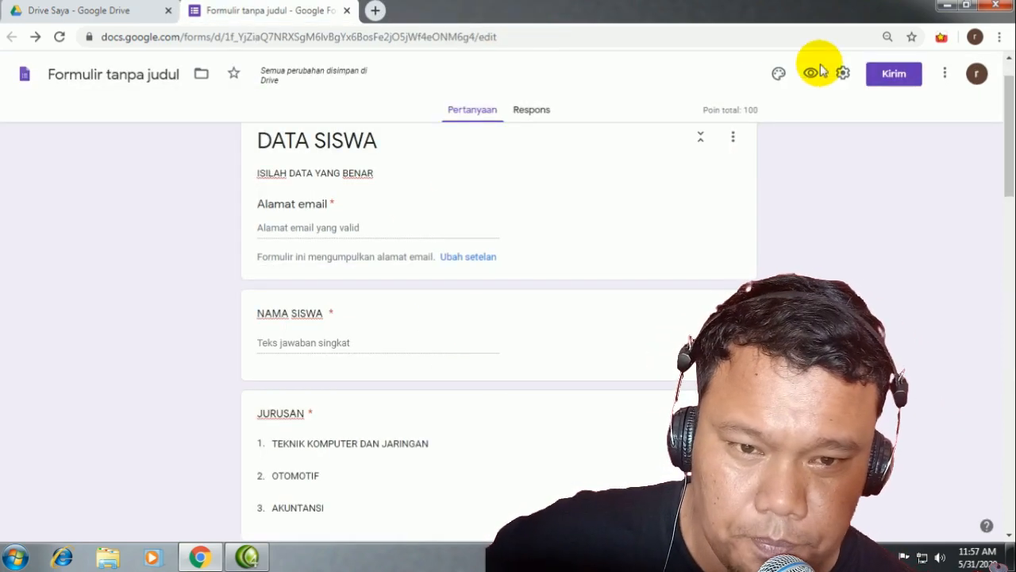
pyautogui.scroll(-10, 524, 495)
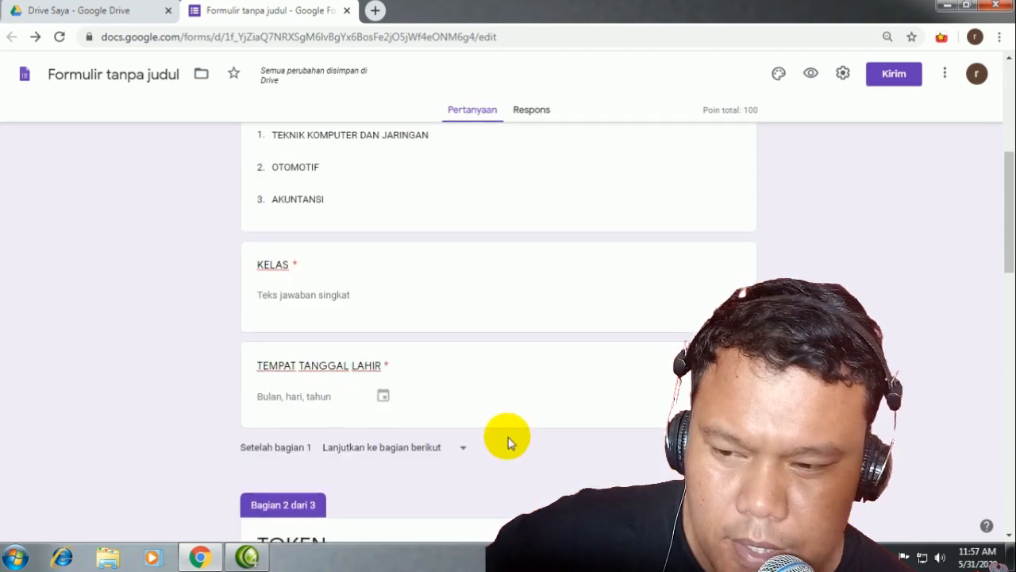
pyautogui.scroll(-8, 526, 460)
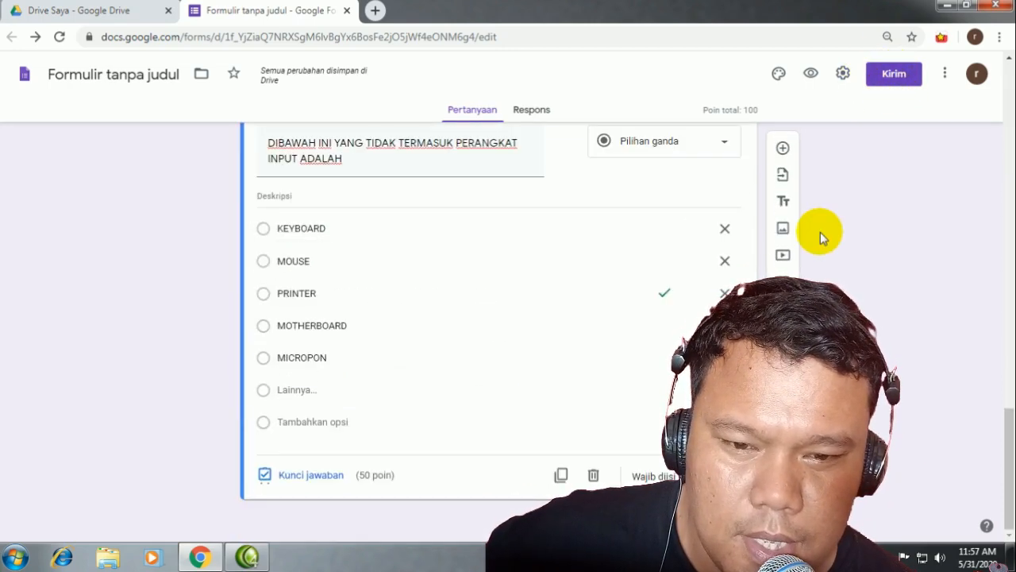
pyautogui.scroll(6, 923, 243)
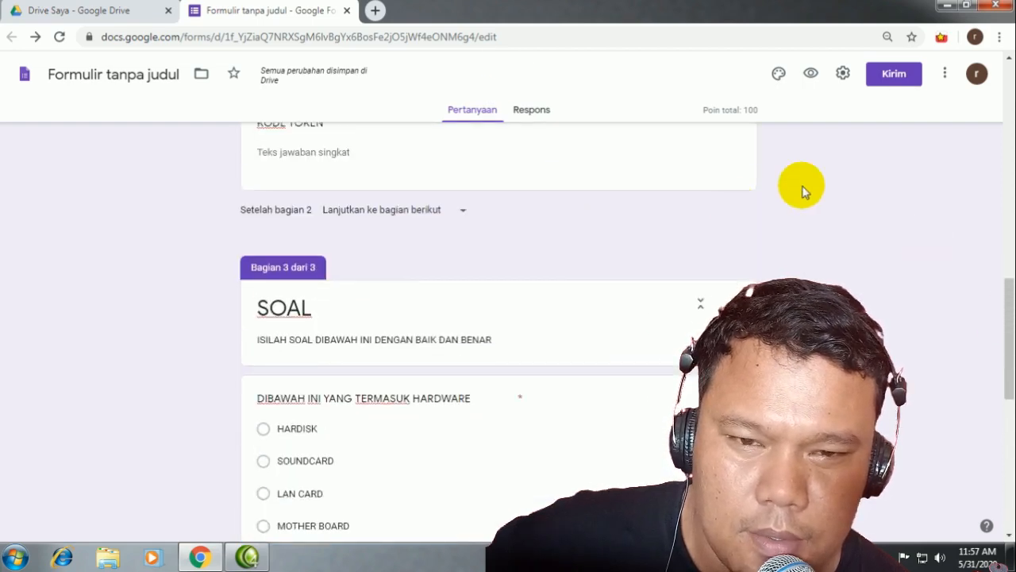
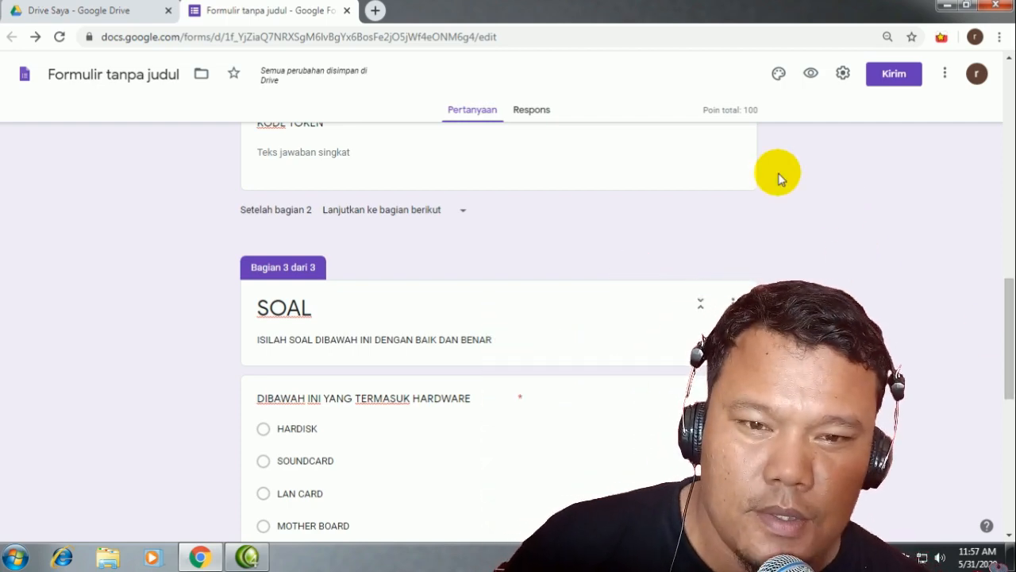
# Step: Open the quiz's live preview in a new tab and scroll through it
pyautogui.scroll(4, 594, 199)
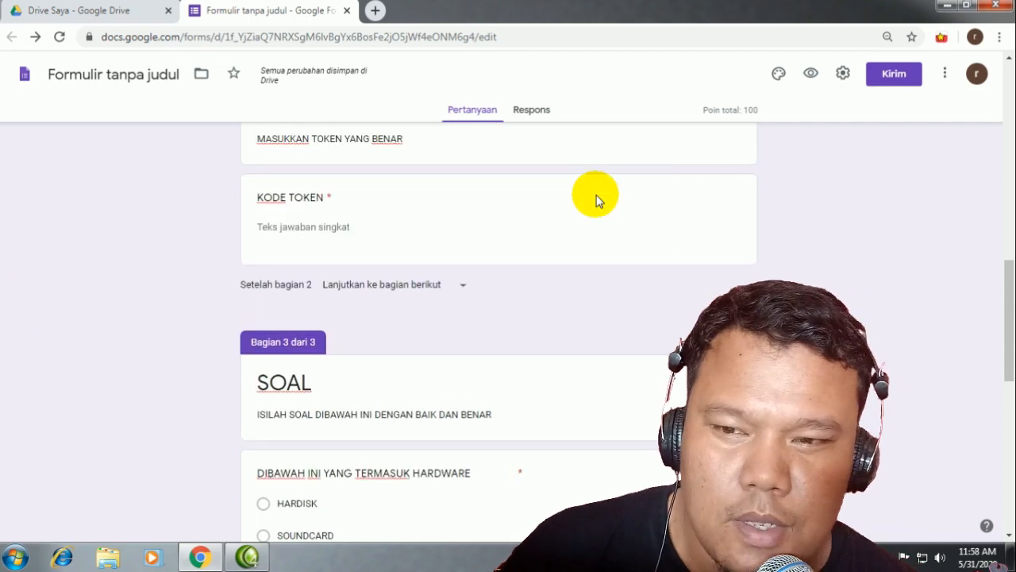
pyautogui.scroll(9, 462, 340)
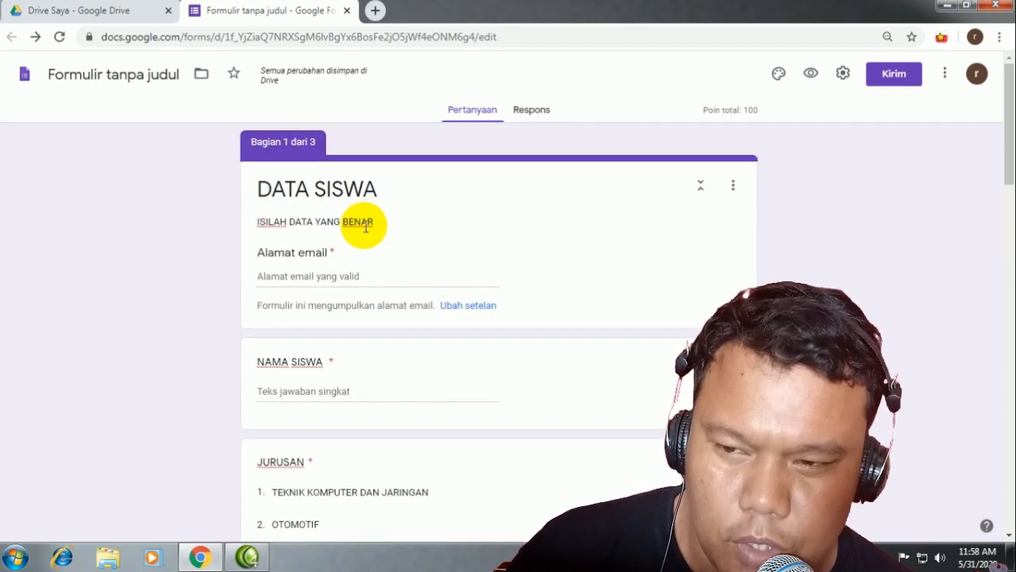
pyautogui.click(811, 73)
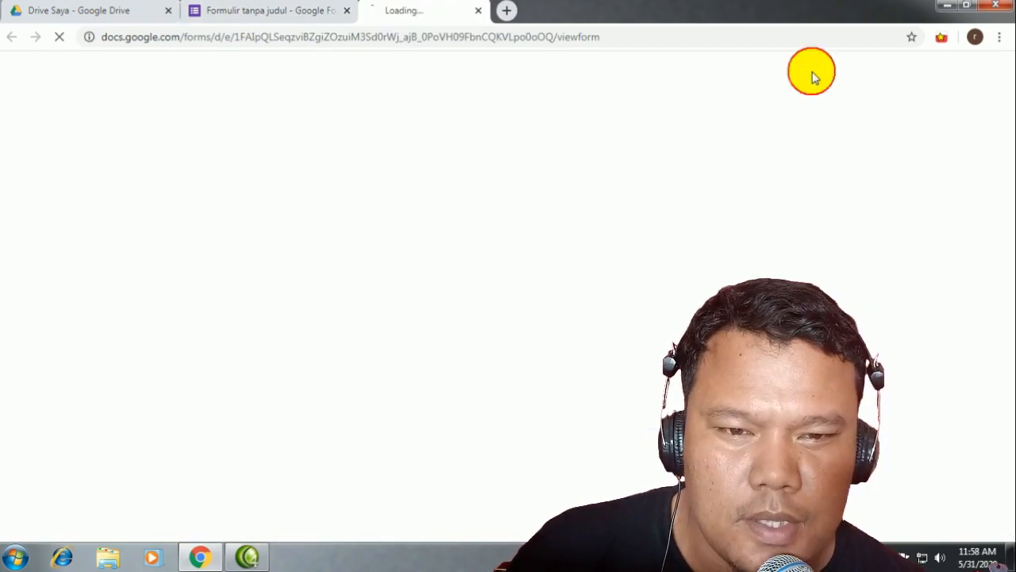
pyautogui.scroll(-4, 504, 294)
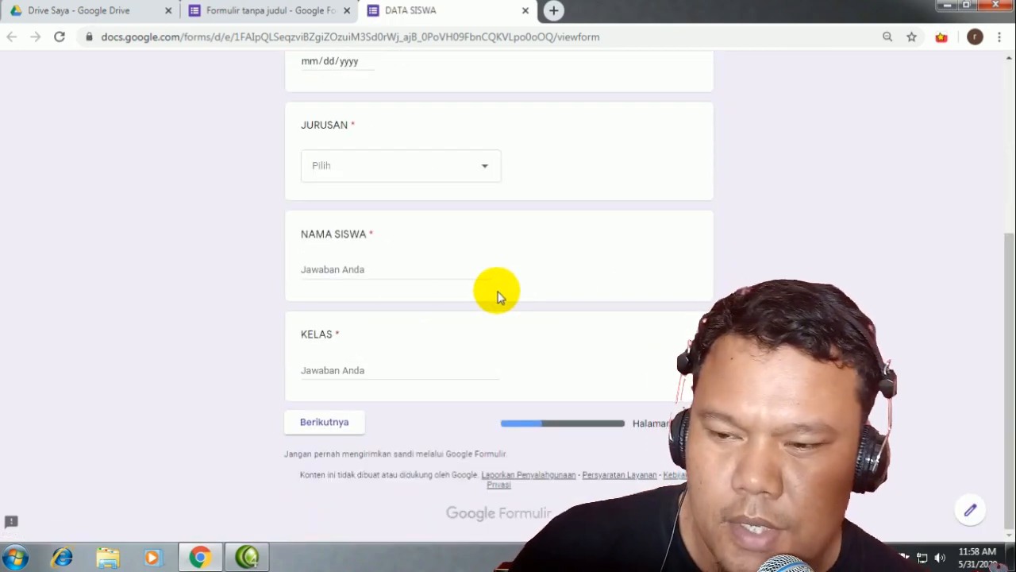
pyautogui.scroll(4, 397, 405)
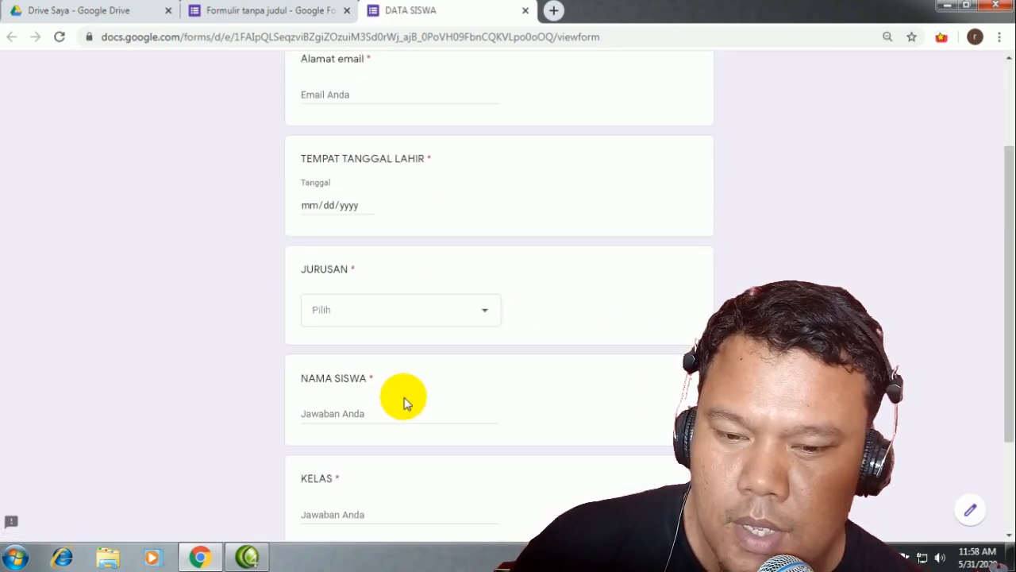
pyautogui.scroll(-4, 370, 273)
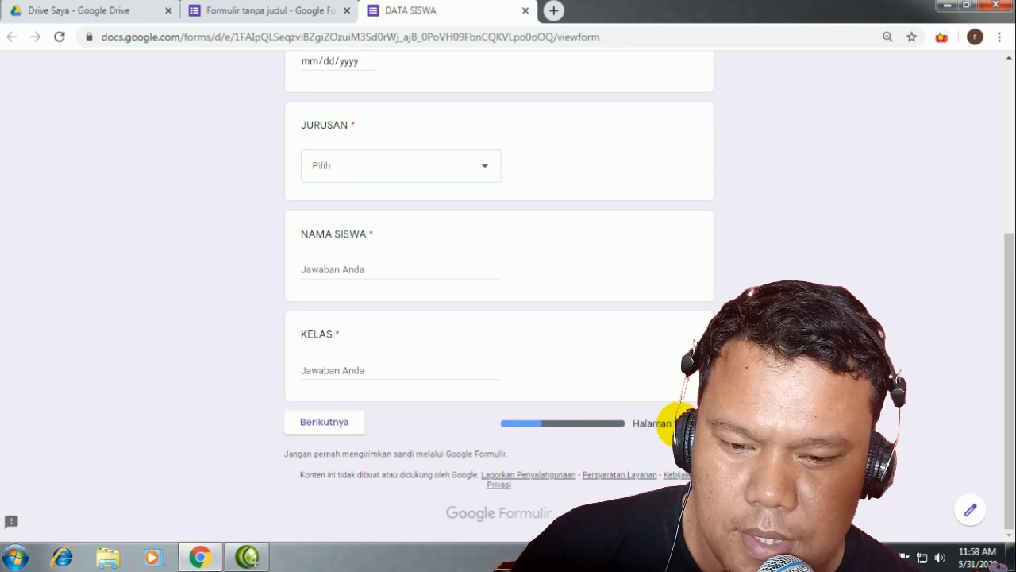
pyautogui.scroll(4, 309, 469)
# Step: Look over the editor tab, then return to the DATA SISWA preview
pyautogui.click(256, 10)
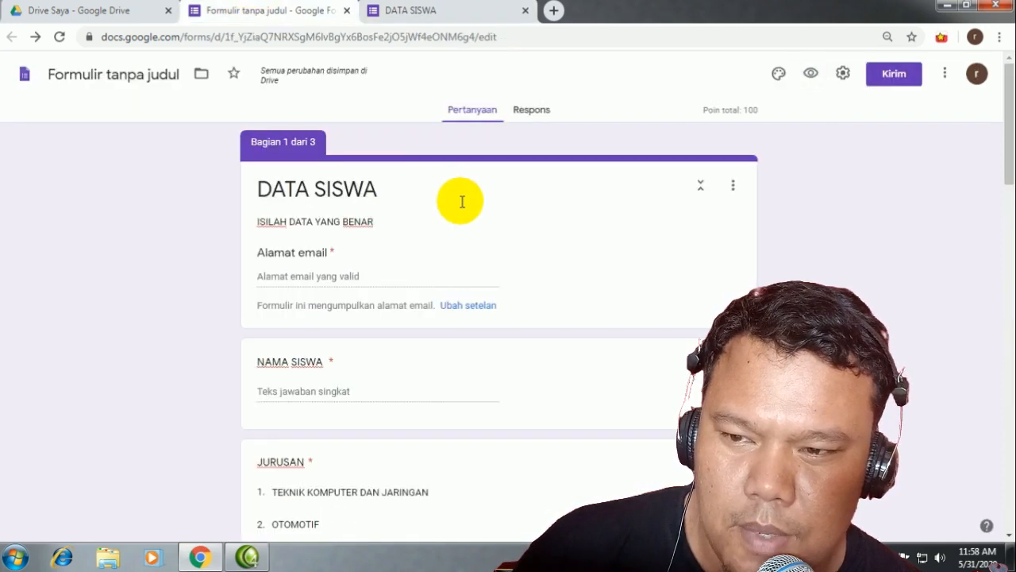
pyautogui.scroll(-4, 460, 199)
pyautogui.scroll(4, 317, 159)
pyautogui.scroll(-8, 347, 266)
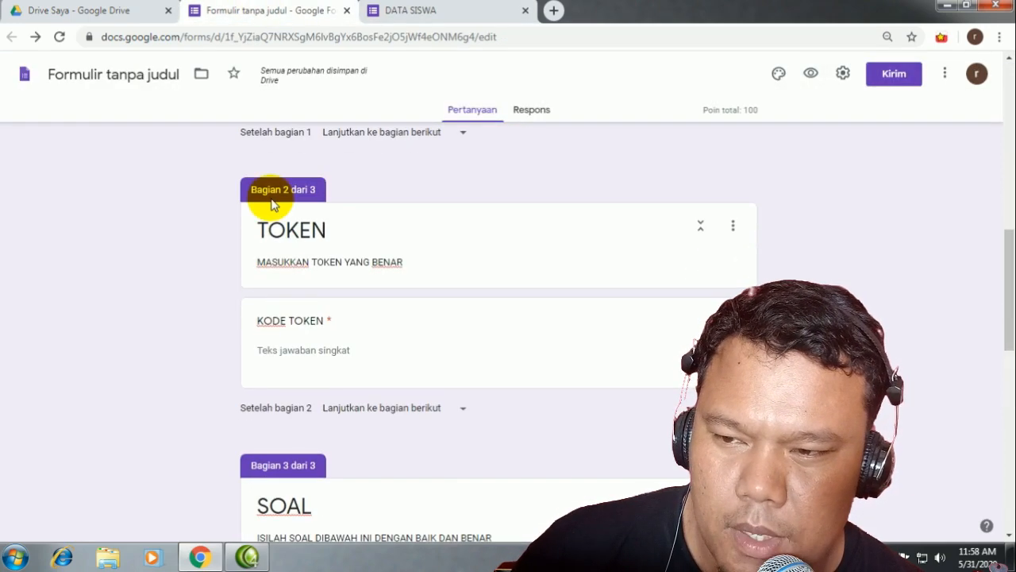
pyautogui.scroll(-4, 302, 238)
pyautogui.scroll(1, 340, 267)
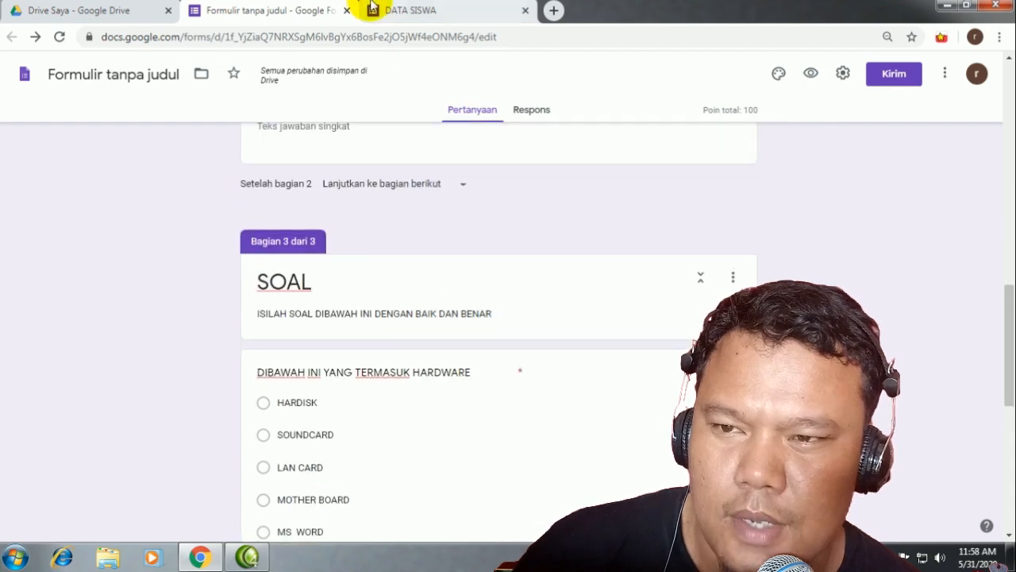
pyautogui.click(389, 9)
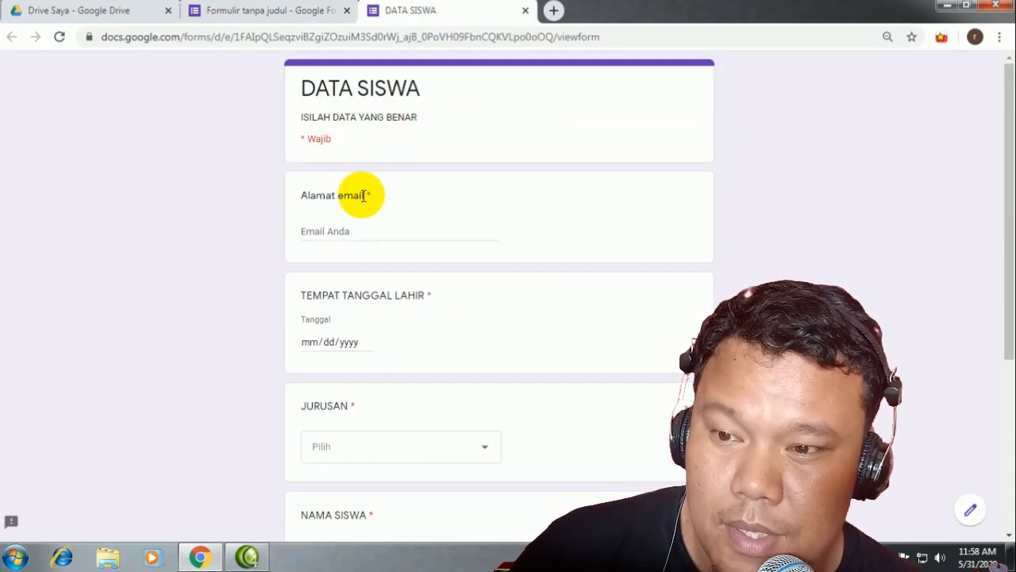
# Step: Fill the Alamat email answer with the browser's suggested account address
pyautogui.click(316, 231)
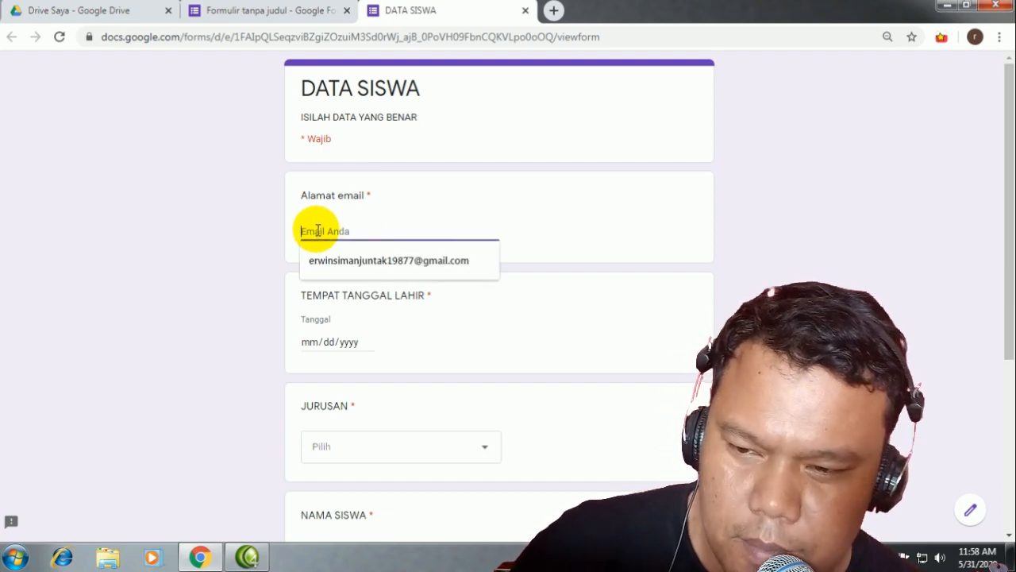
pyautogui.click(370, 261)
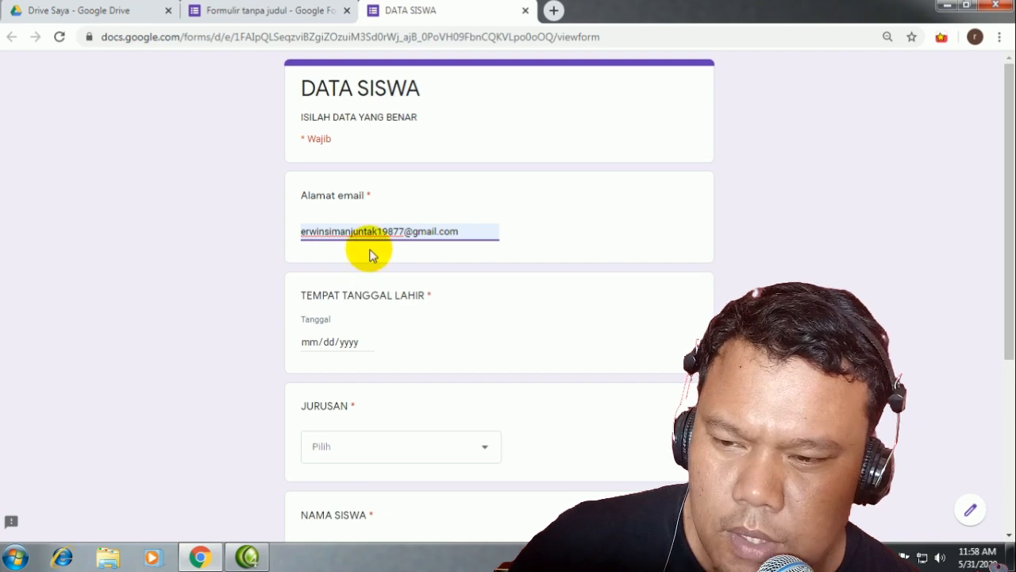
pyautogui.scroll(-2, 455, 293)
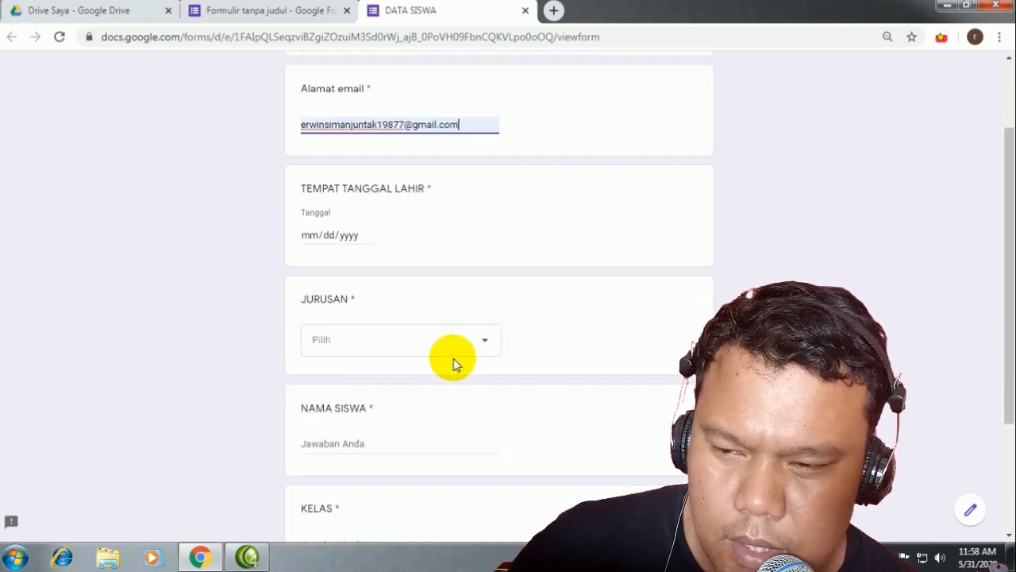
pyautogui.scroll(2, 377, 308)
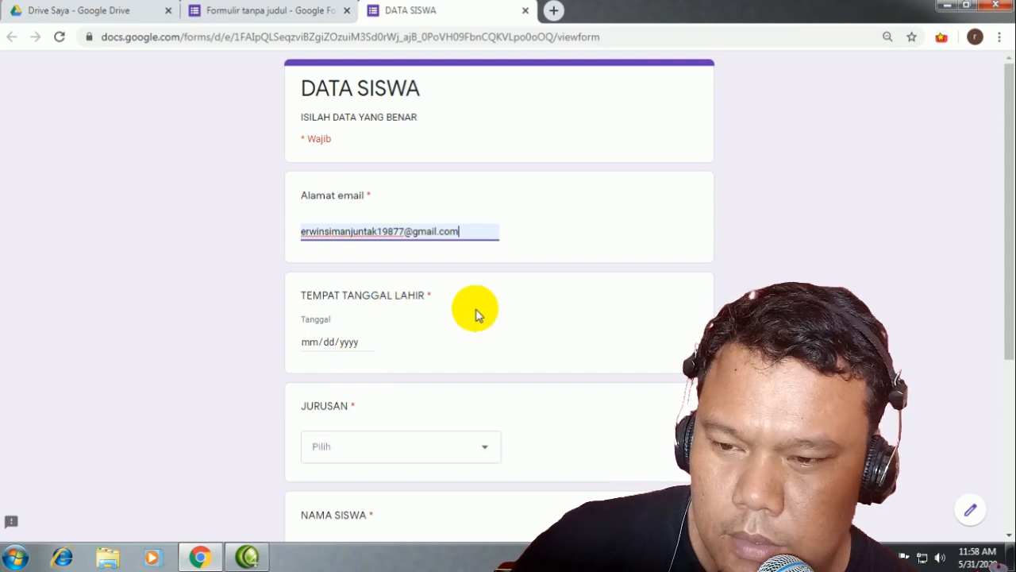
# Step: Check the NAMA SISWA question in the editor, then go back to the preview
pyautogui.click(268, 11)
pyautogui.scroll(3, 295, 193)
pyautogui.scroll(3, 344, 288)
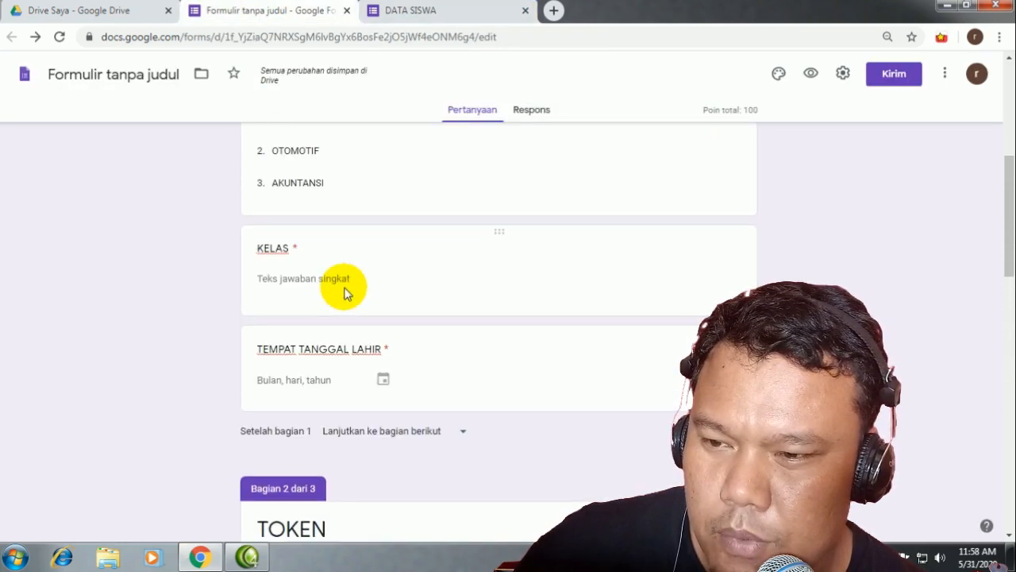
pyautogui.scroll(4, 345, 292)
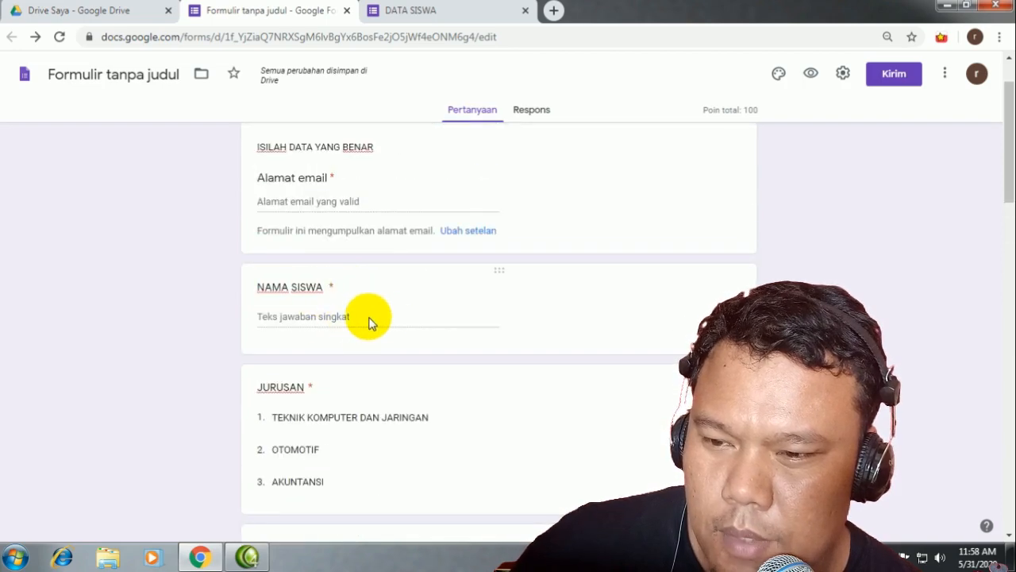
pyautogui.click(477, 319)
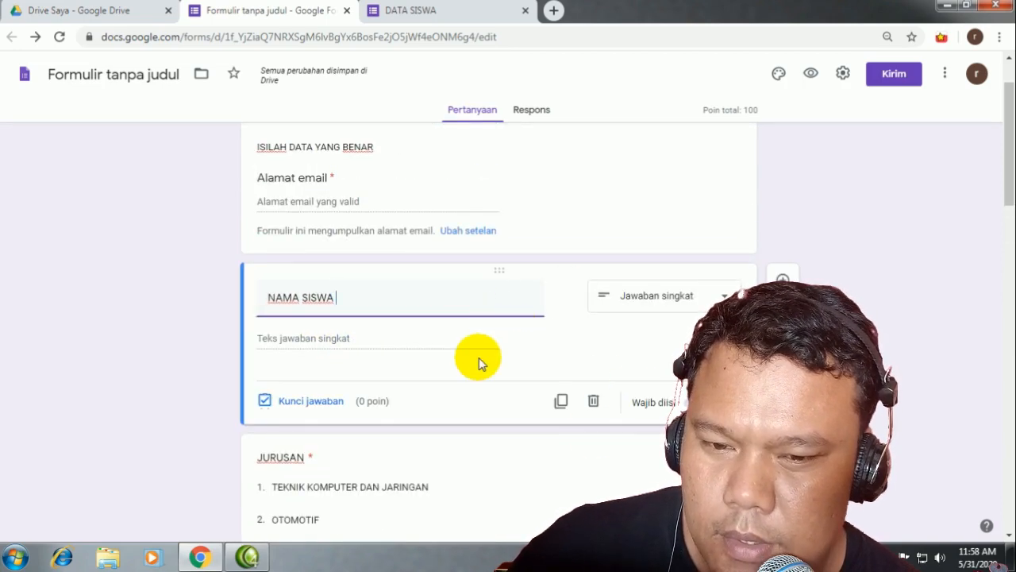
pyautogui.click(426, 14)
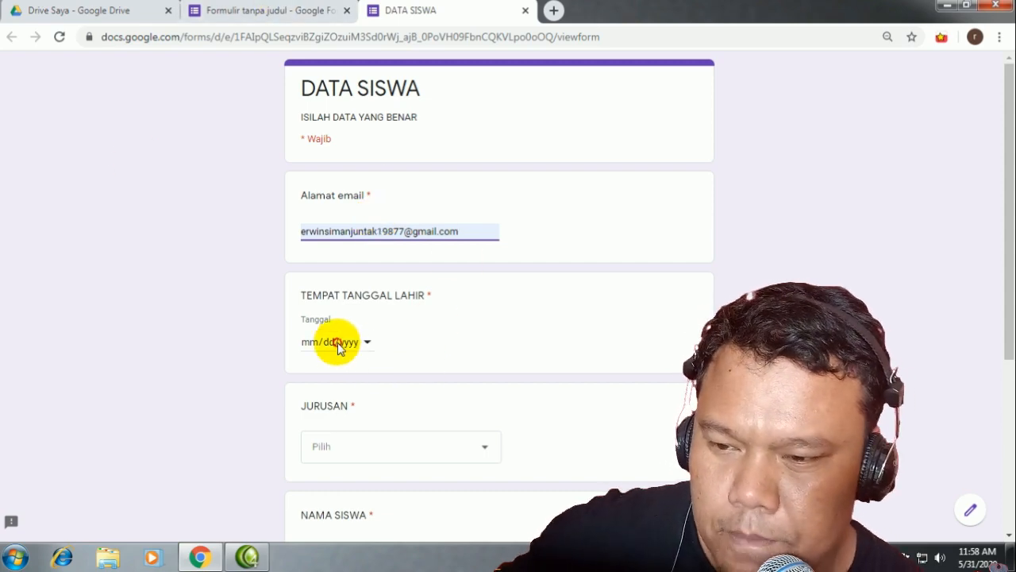
# Step: Set the birth date to 01/04/1999 with the calendar picker
pyautogui.click(370, 341)
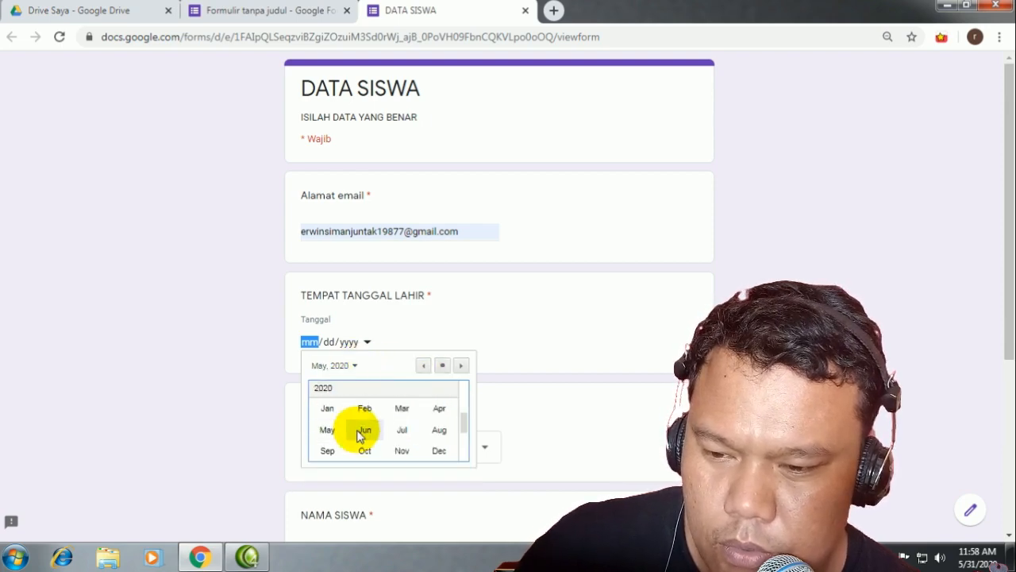
pyautogui.scroll(3, 389, 417)
pyautogui.scroll(4, 361, 410)
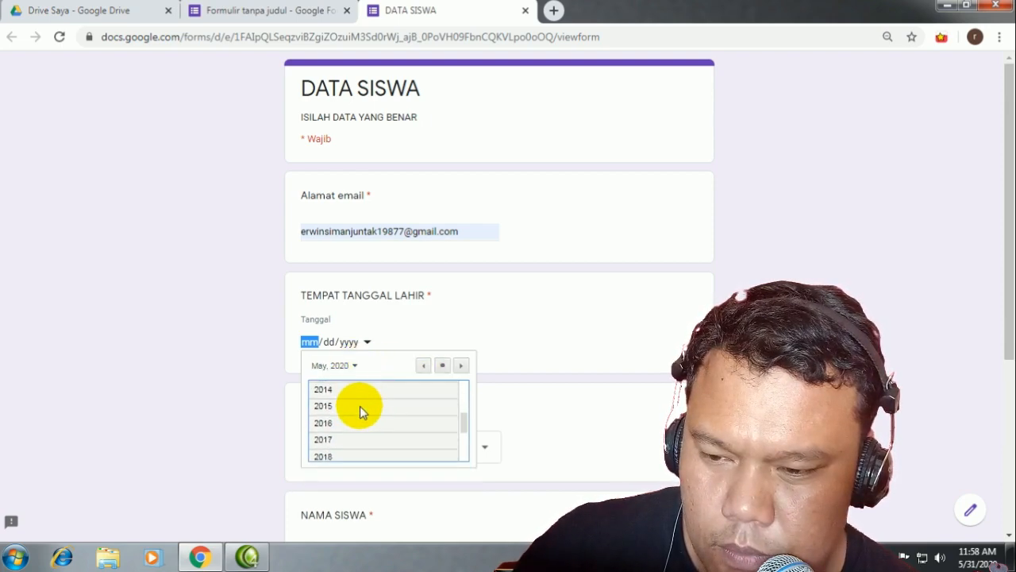
pyautogui.scroll(3, 360, 410)
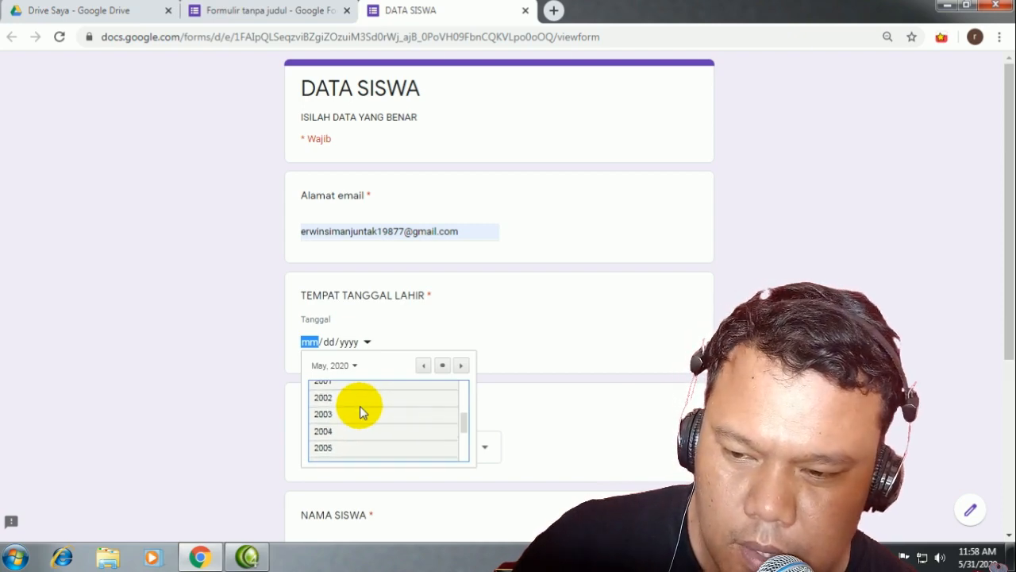
pyautogui.click(336, 391)
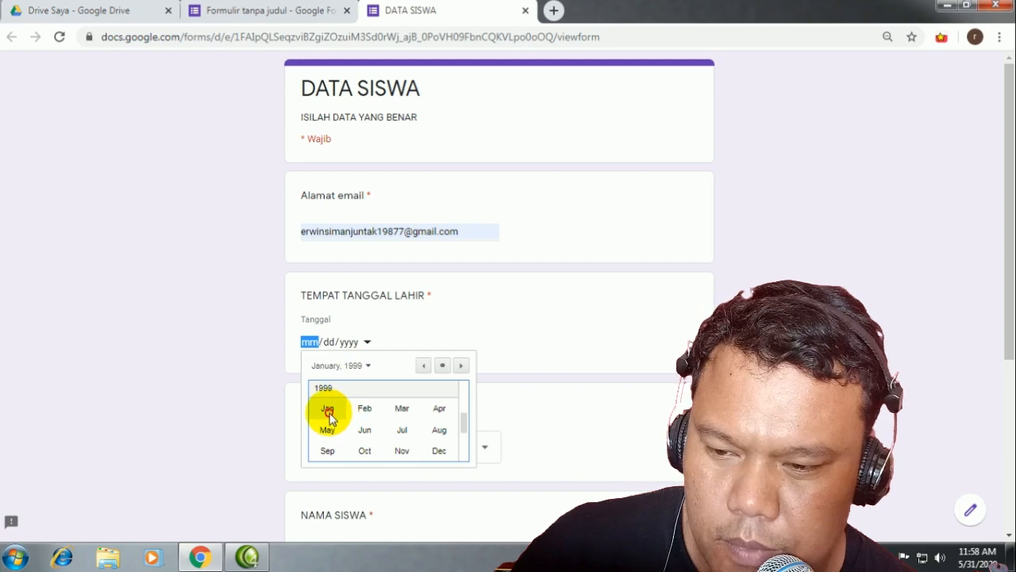
pyautogui.click(330, 418)
pyautogui.click(348, 419)
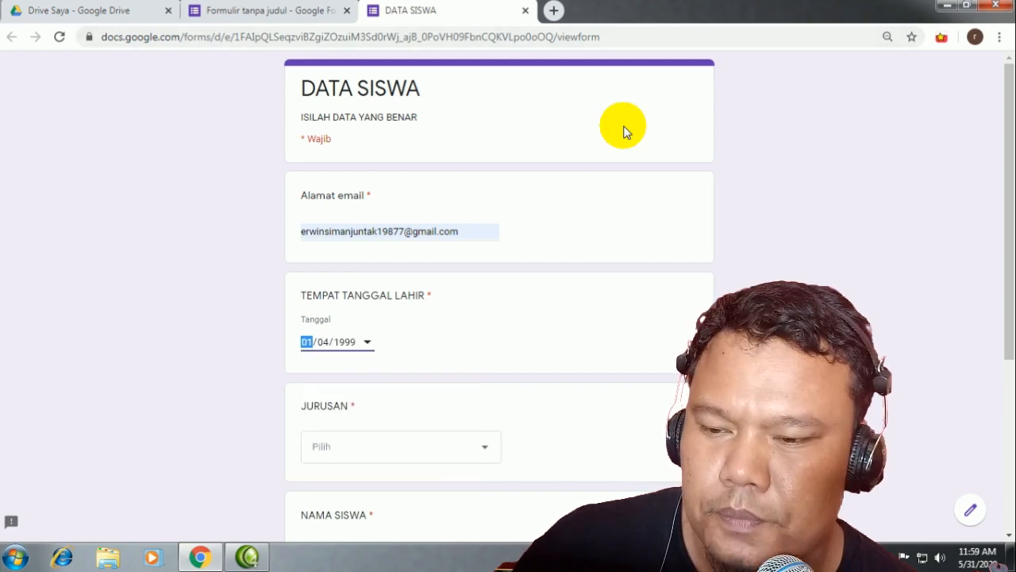
pyautogui.scroll(-2, 450, 444)
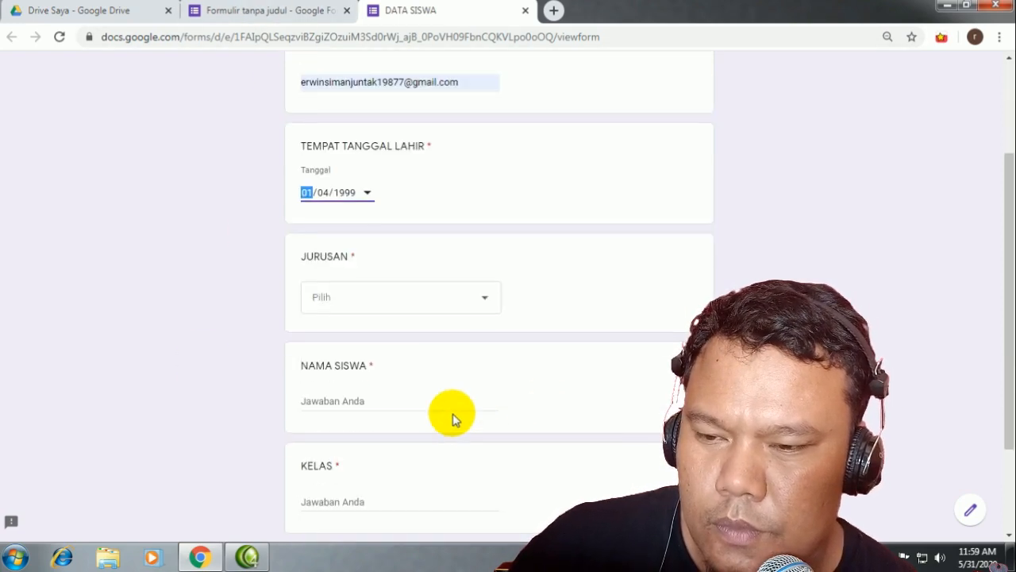
# Step: Choose TEKNIK KOMPUTER DAN JARINGAN as the JURUSAN answer
pyautogui.click(365, 300)
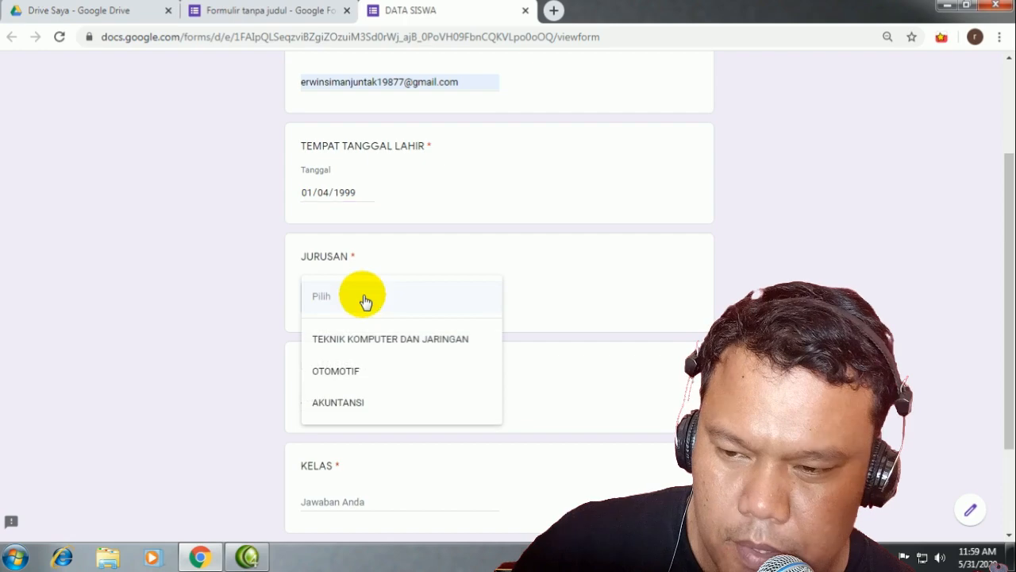
pyautogui.click(425, 352)
pyautogui.scroll(-2, 337, 284)
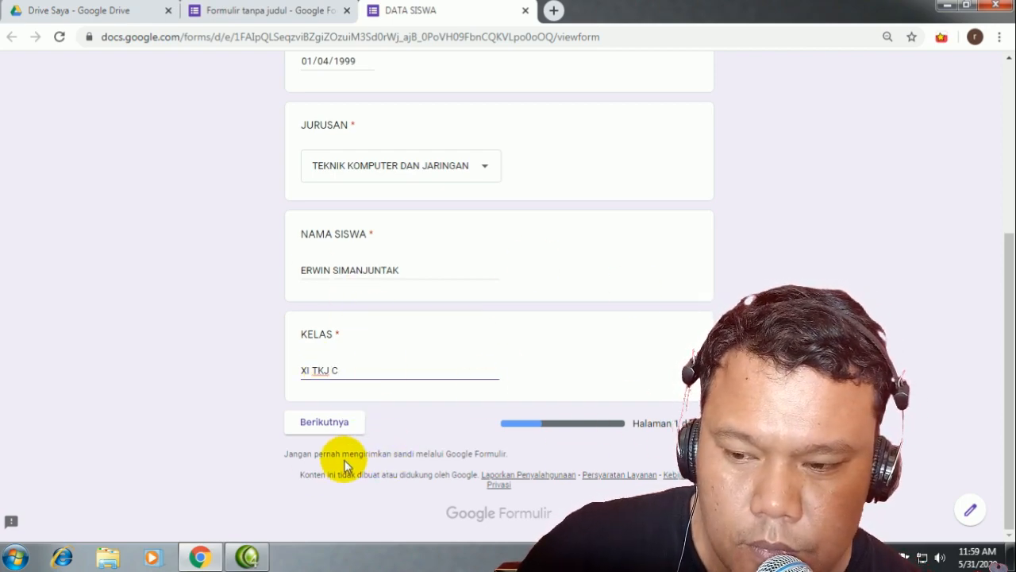
# Step: Enter the access token in KODE TOKEN, fix it after the rejection, and continue to SOAL
pyautogui.click(345, 420)
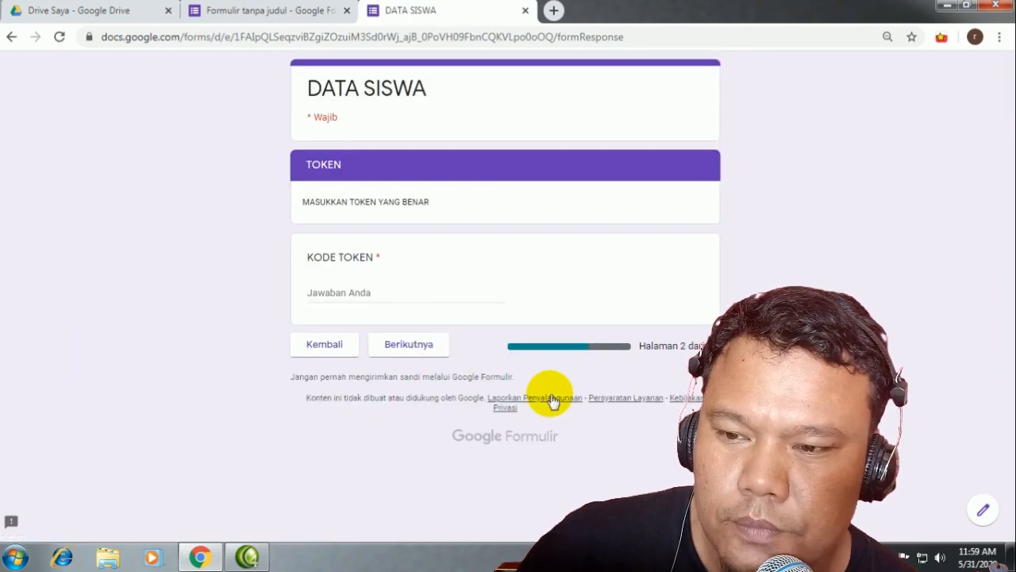
pyautogui.click(346, 295)
pyautogui.write('A')
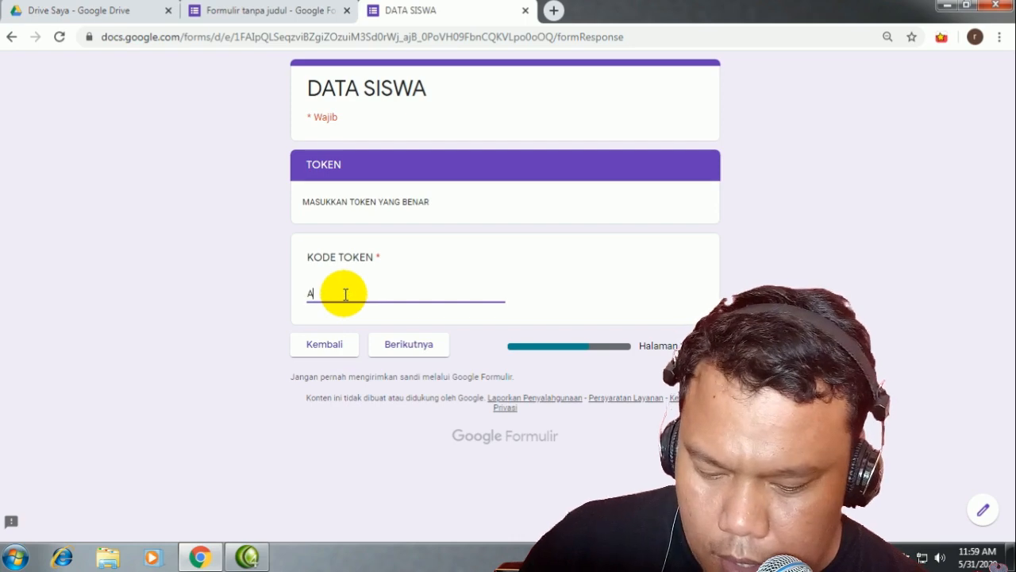
pyautogui.press('BackSpace')
pyautogui.write('12')
pyautogui.press('BackSpace')
pyautogui.press('BackSpace')
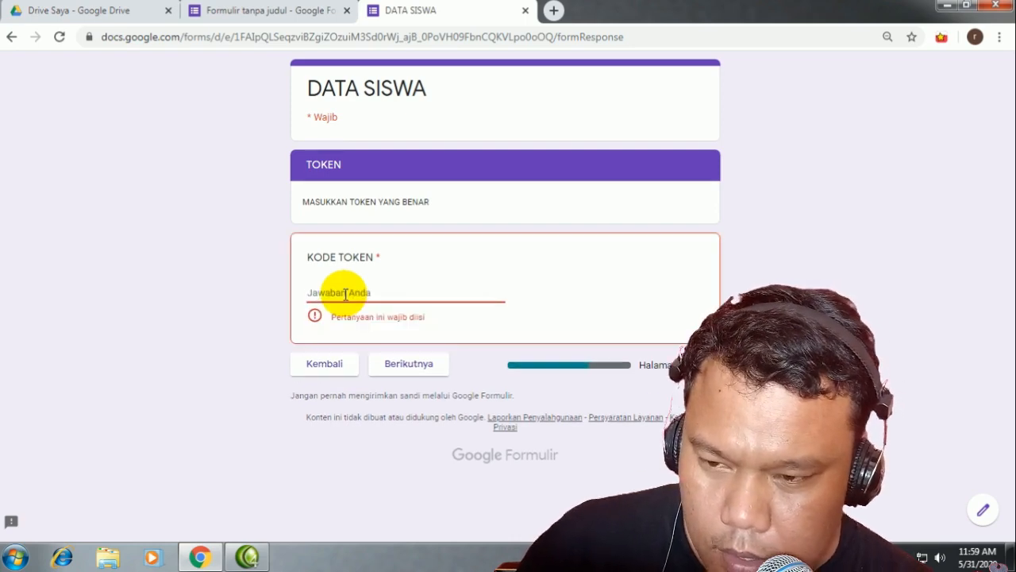
pyautogui.write('1')
pyautogui.press('BackSpace')
pyautogui.write('AB')
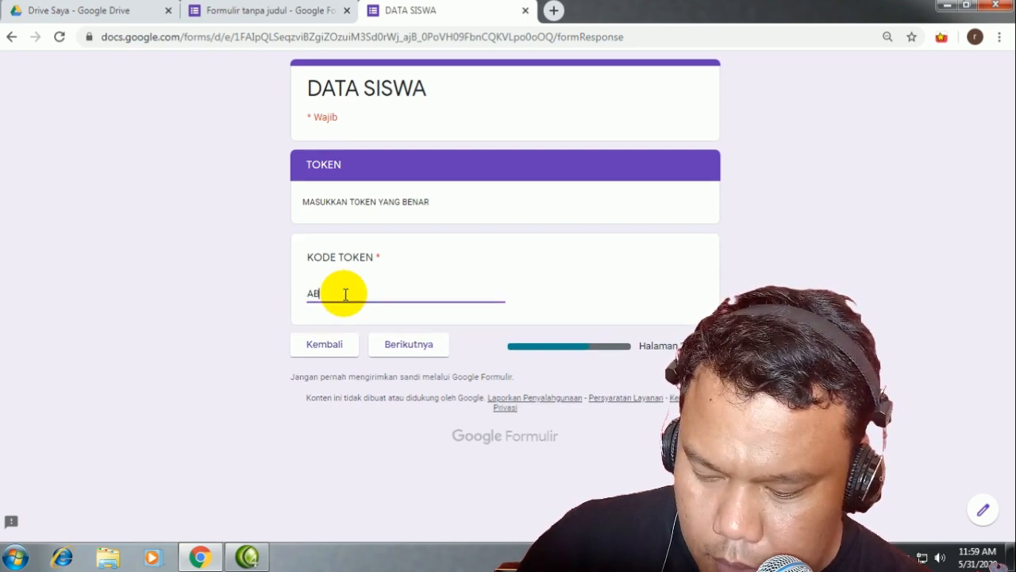
pyautogui.write('C1')
pyautogui.click(405, 343)
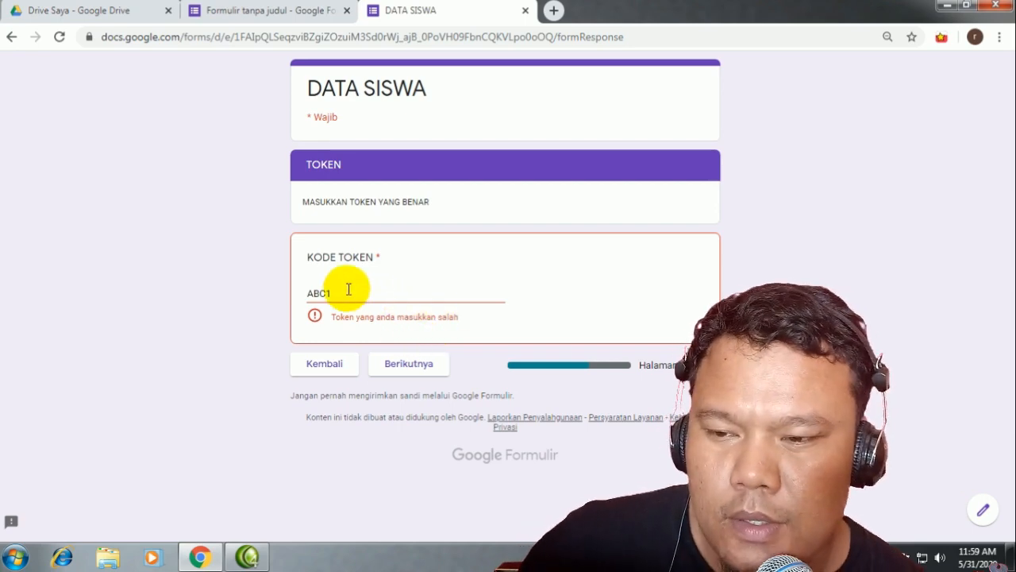
pyautogui.write('23')
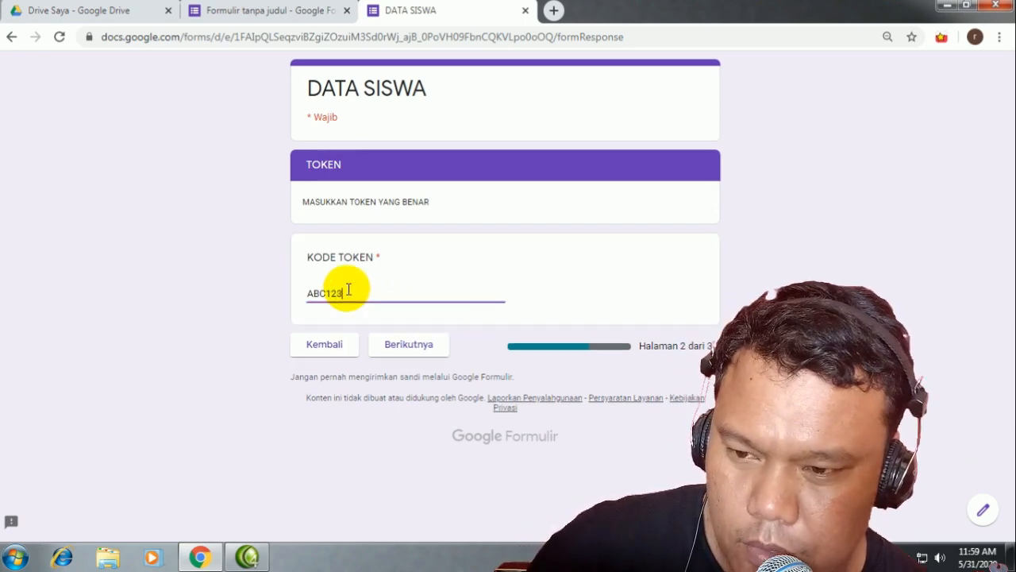
pyautogui.click(407, 347)
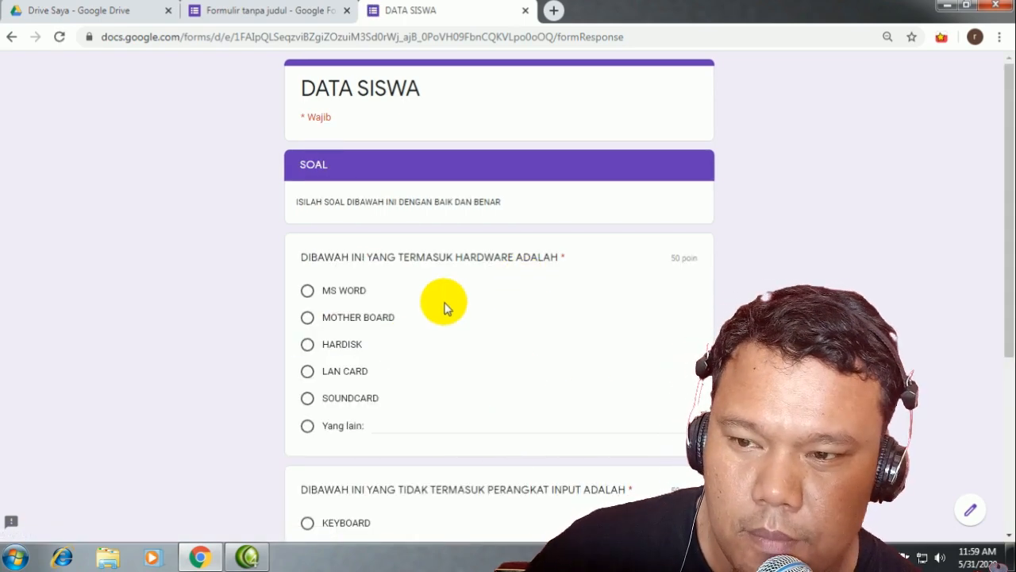
# Step: Answer the SOAL questions with MS WORD and MOUSE, cross-checking the editor
pyautogui.scroll(-1, 447, 307)
pyautogui.scroll(1, 445, 308)
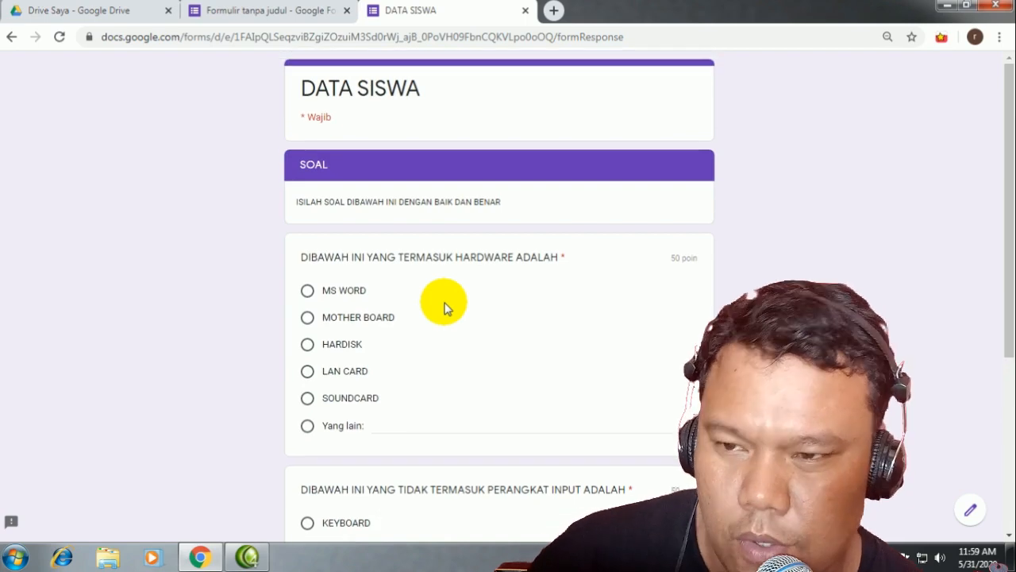
pyautogui.scroll(-2, 445, 306)
pyautogui.scroll(1, 444, 301)
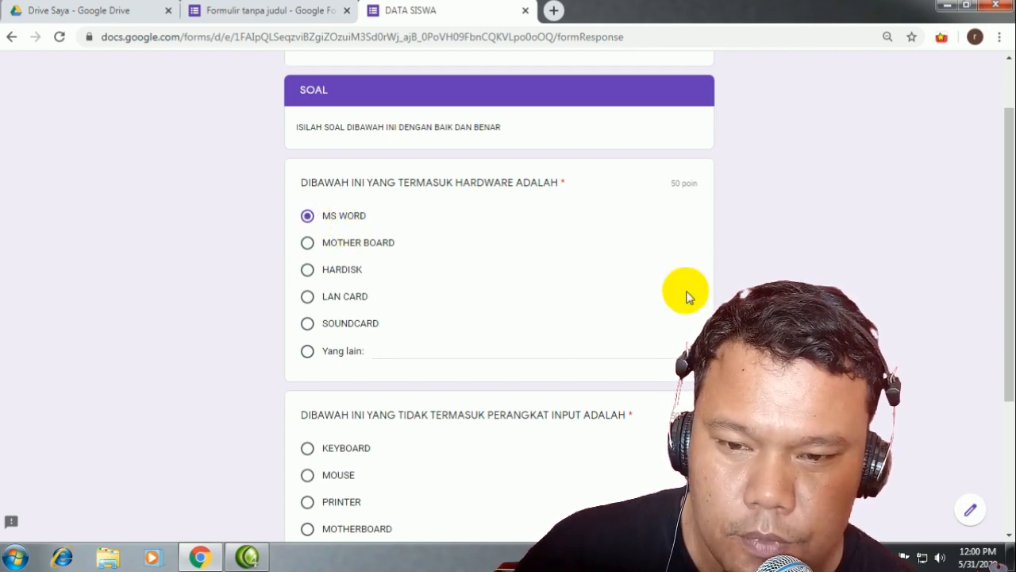
pyautogui.click(266, 11)
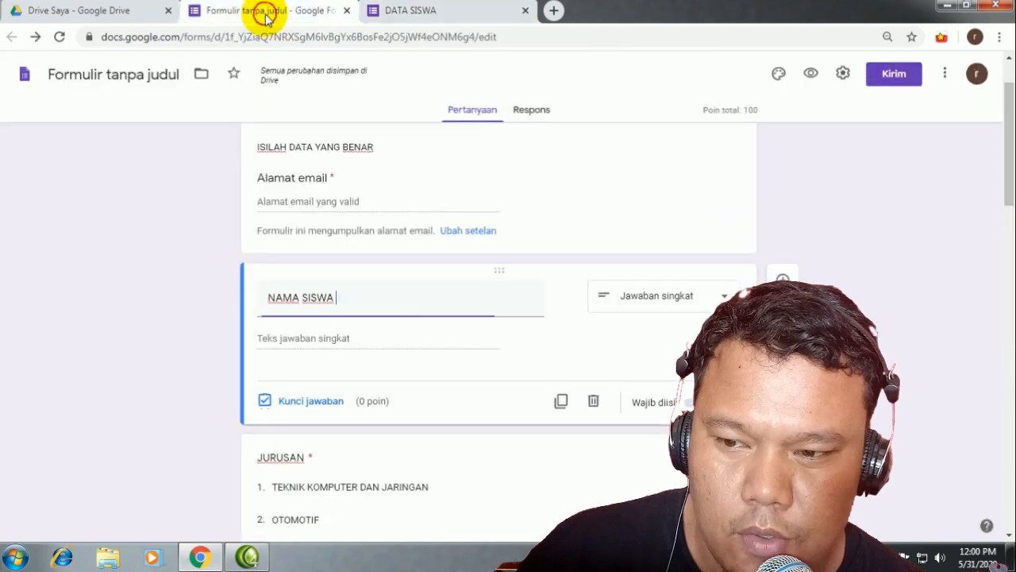
pyautogui.scroll(-5, 318, 421)
pyautogui.scroll(-9, 334, 397)
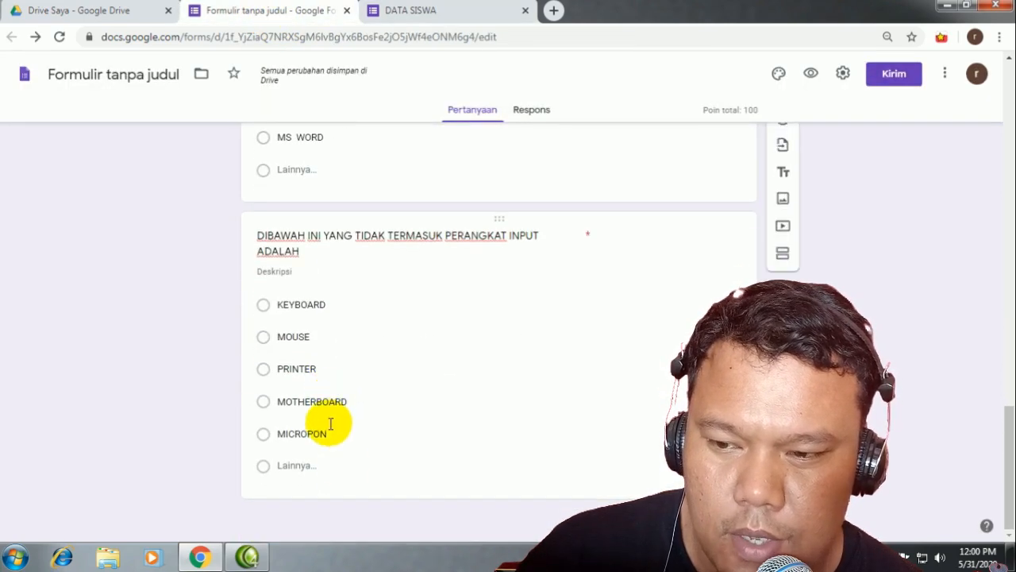
pyautogui.scroll(3, 460, 135)
pyautogui.click(454, 10)
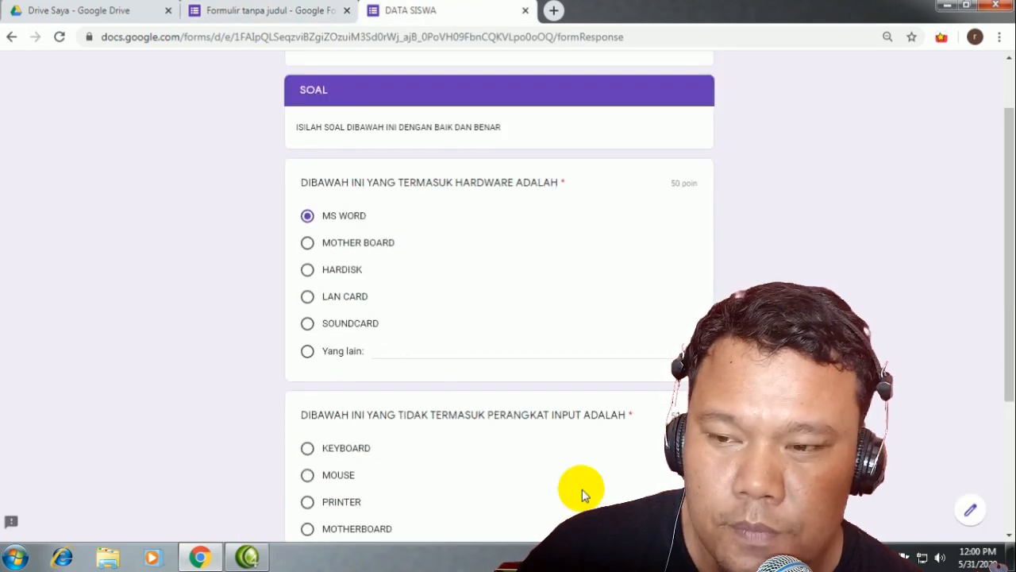
# Step: Submit the completed quiz with Kirim
pyautogui.scroll(-2, 397, 367)
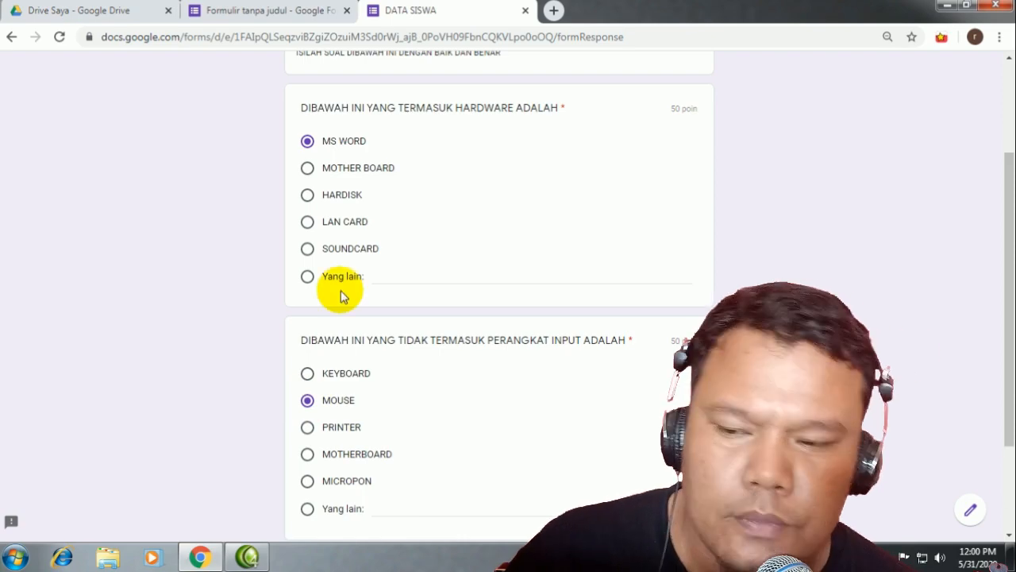
pyautogui.scroll(-2, 326, 325)
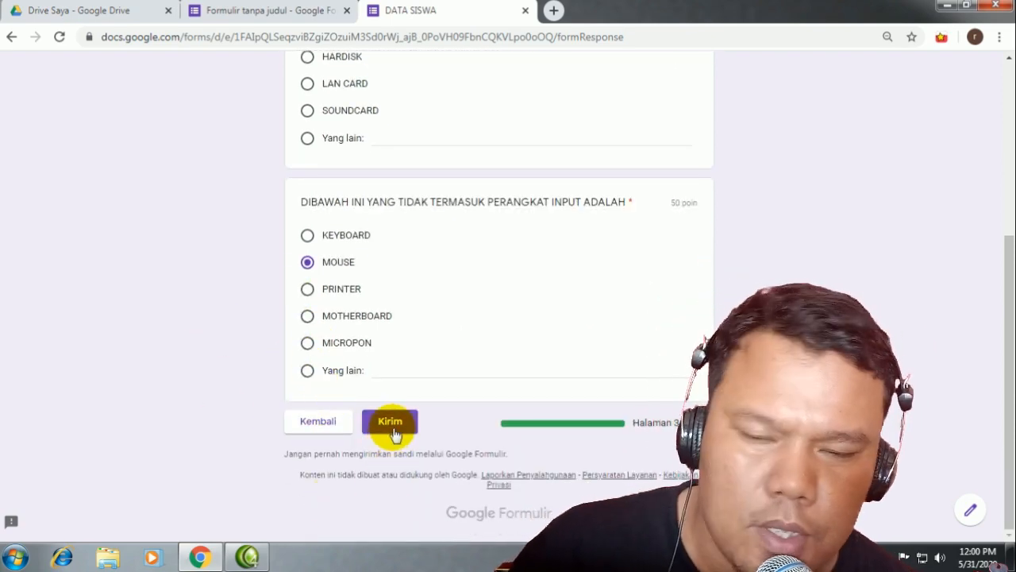
pyautogui.click(391, 425)
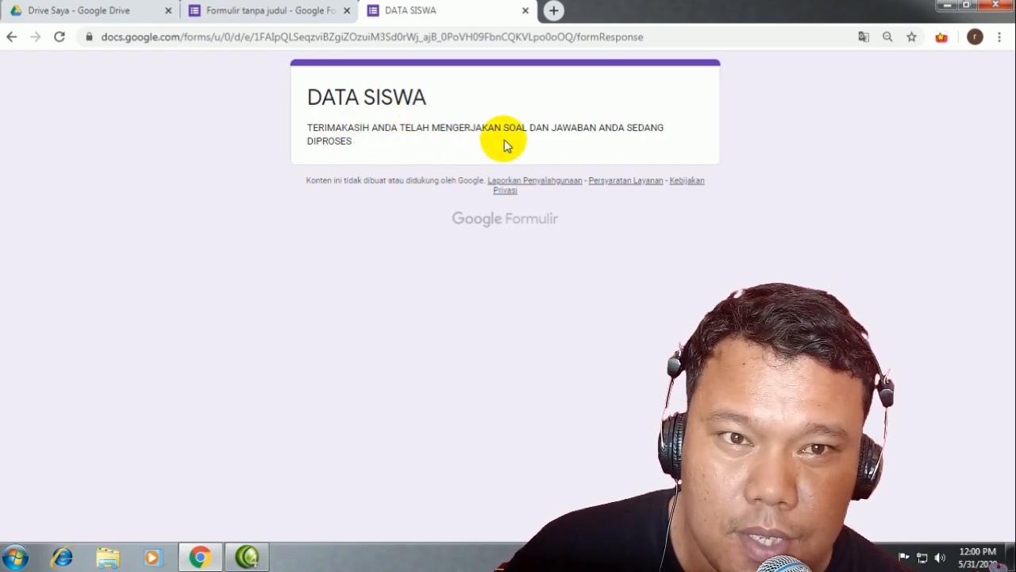
# Step: Inspect the Presentasi confirmation message in Settings, leave it unchanged, and return to the editor
pyautogui.click(246, 10)
pyautogui.click(843, 74)
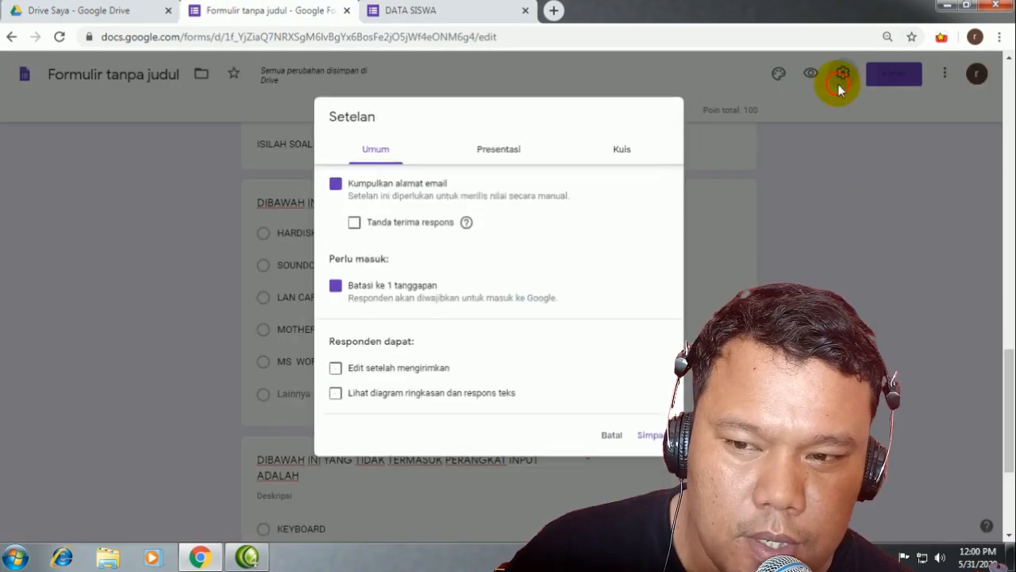
pyautogui.click(505, 139)
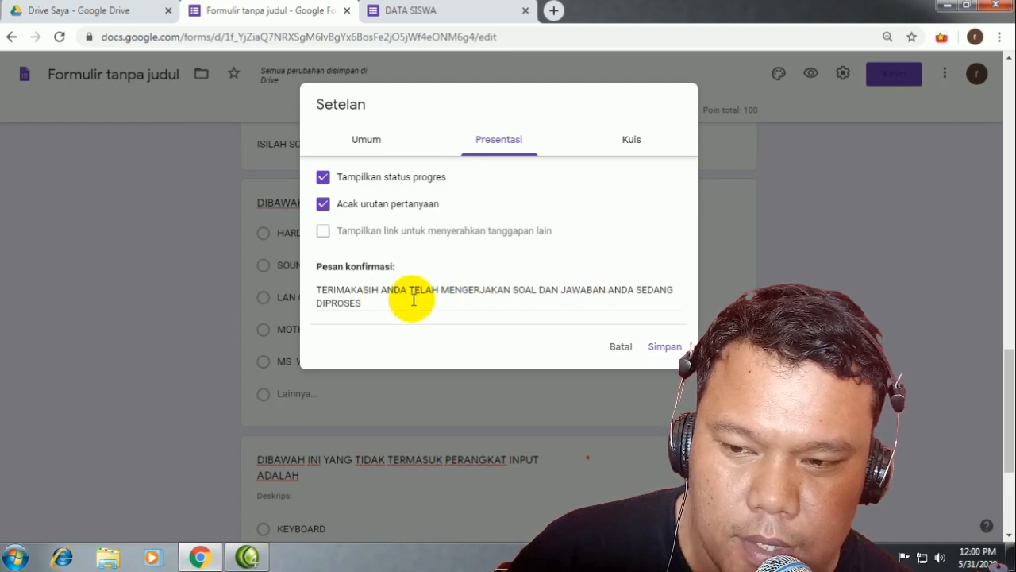
pyautogui.moveTo(409, 296); pyautogui.dragTo(315, 291)
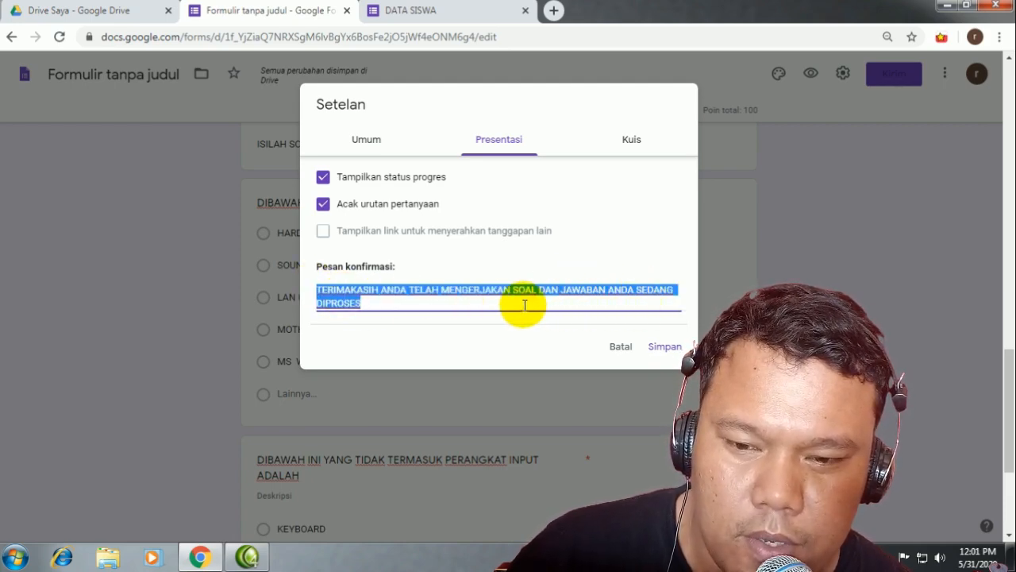
pyautogui.click(562, 306)
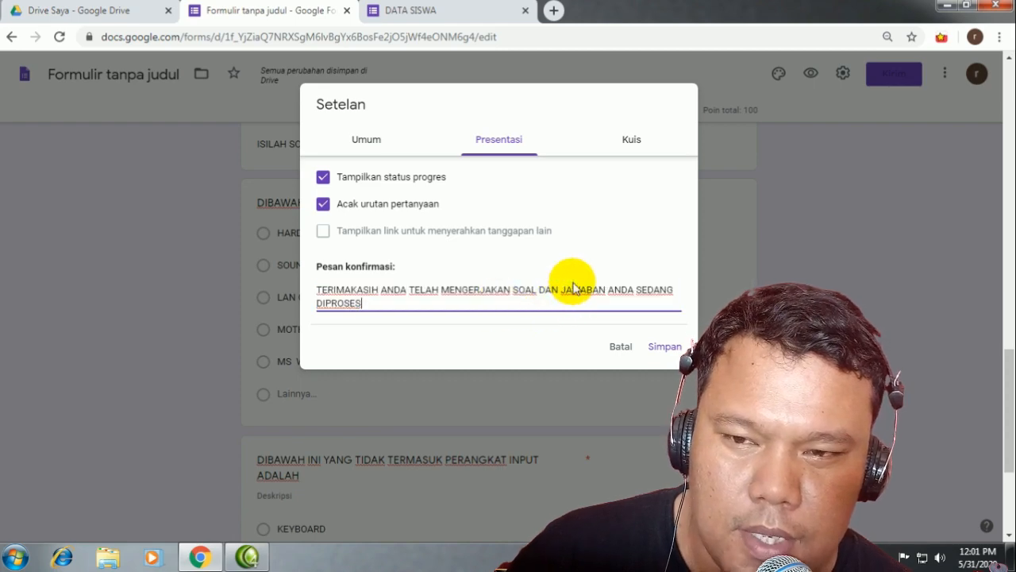
pyautogui.click(619, 347)
pyautogui.click(421, 10)
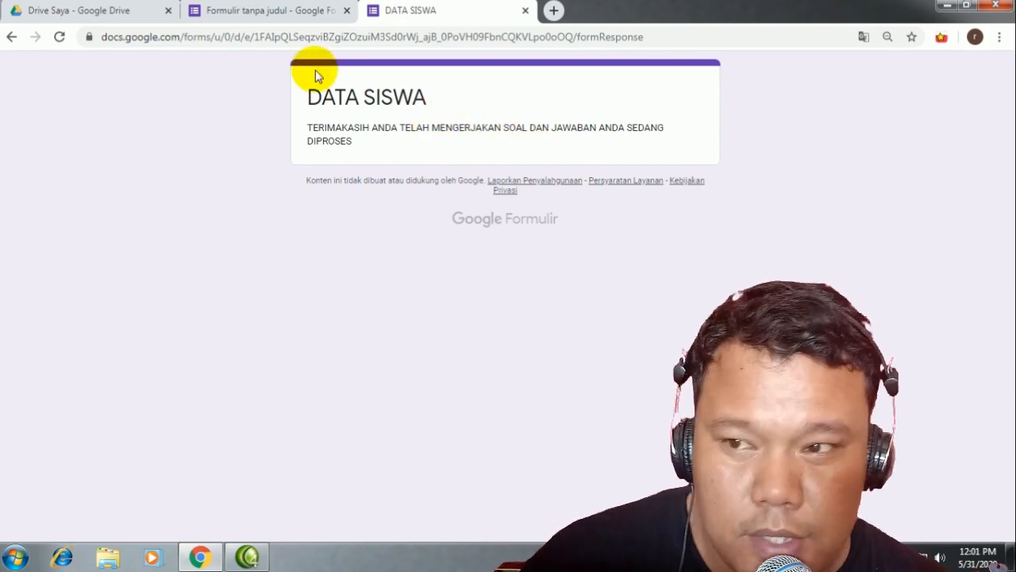
pyautogui.click(262, 10)
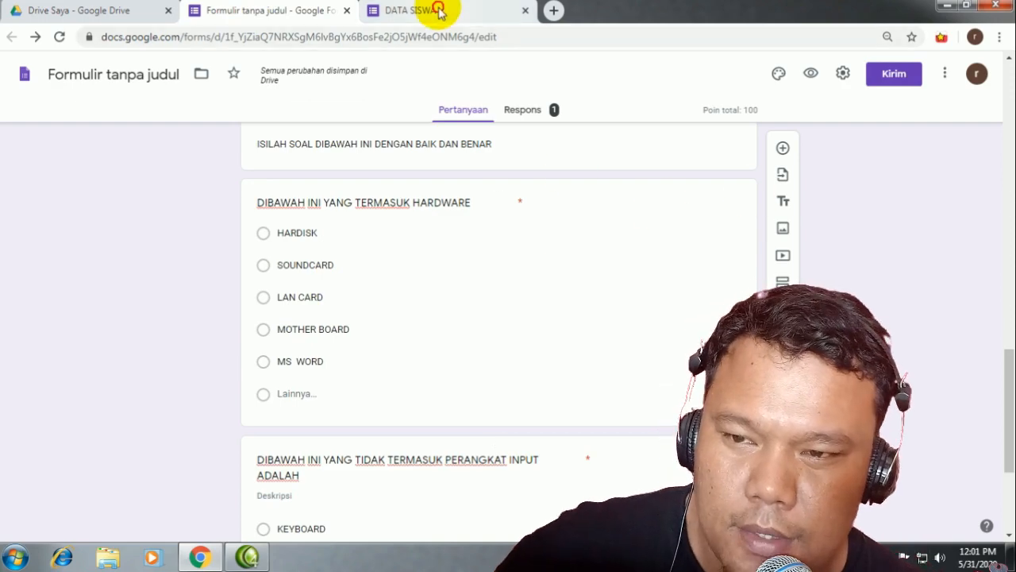
pyautogui.click(444, 11)
pyautogui.click(265, 11)
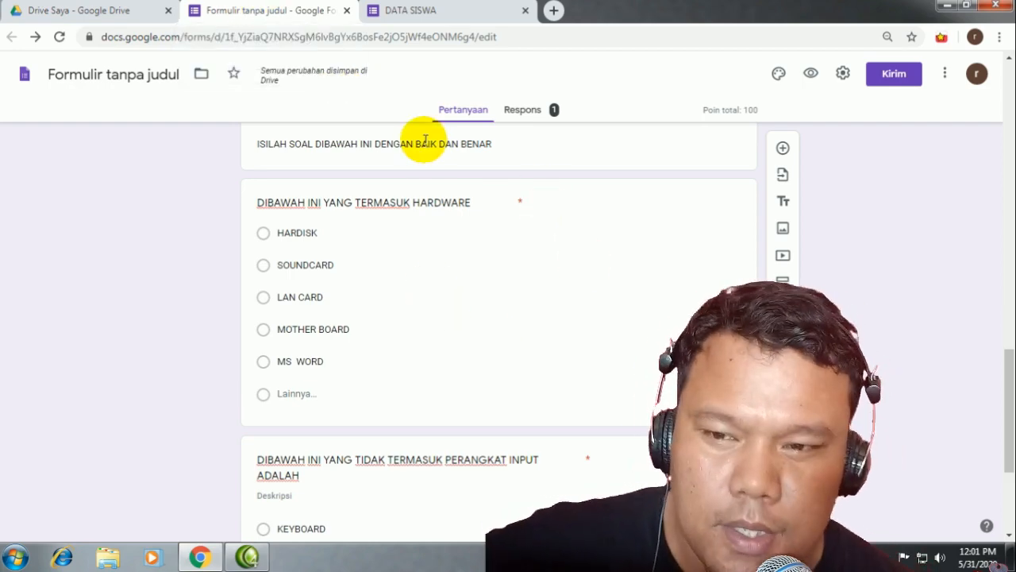
pyautogui.scroll(15, 444, 451)
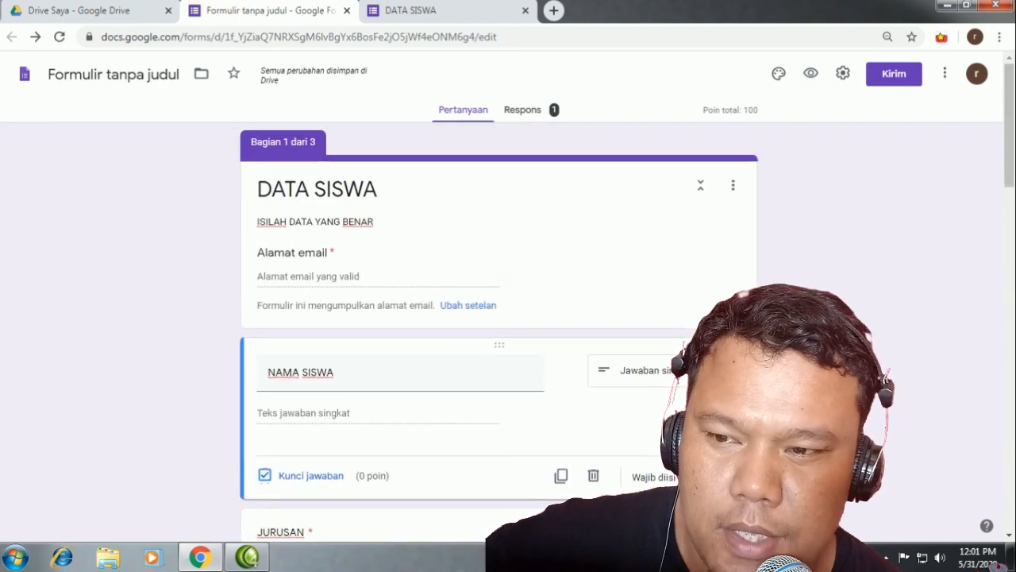
# Step: Open Respons, dismiss the per-question tip, and review the single 50/100 response summary
pyautogui.click(529, 119)
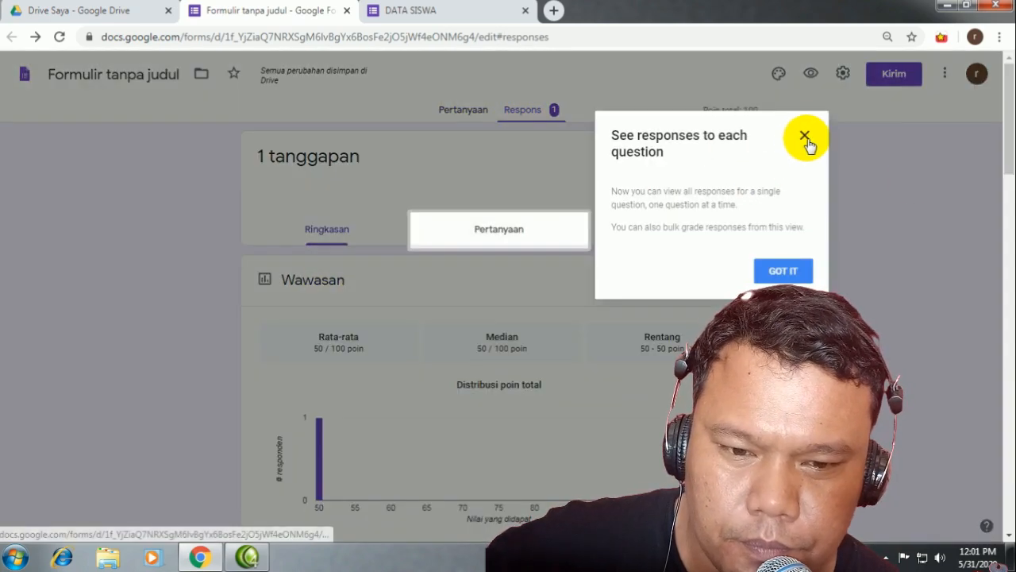
pyautogui.click(805, 136)
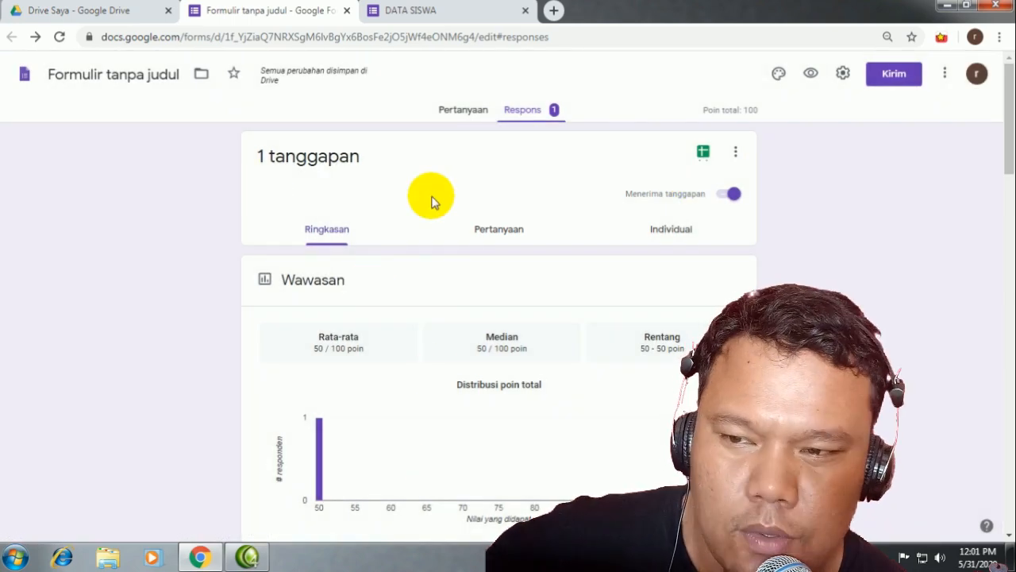
pyautogui.scroll(-1, 592, 384)
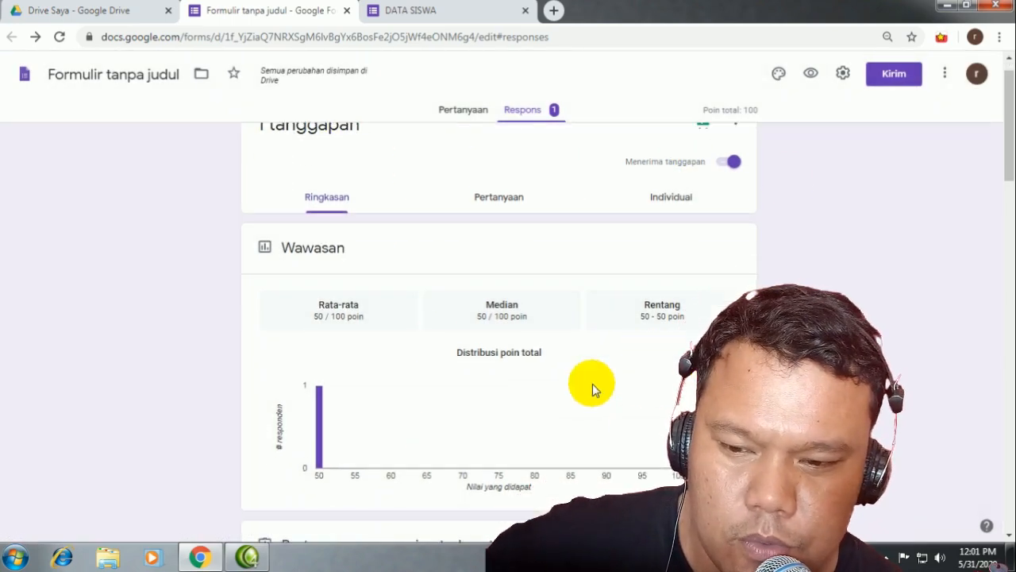
pyautogui.scroll(-2, 580, 385)
pyautogui.scroll(2, 401, 301)
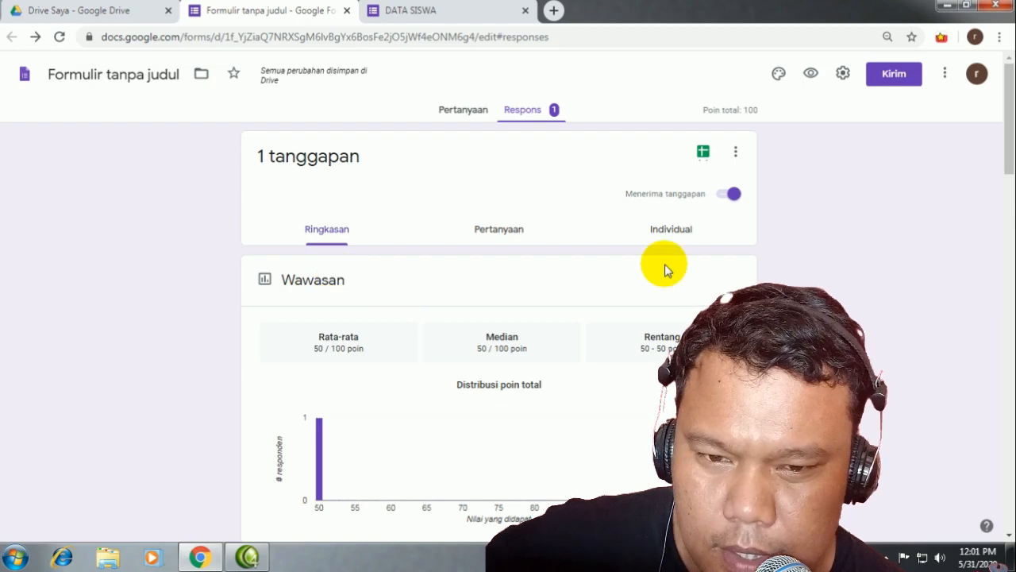
pyautogui.scroll(-4, 492, 238)
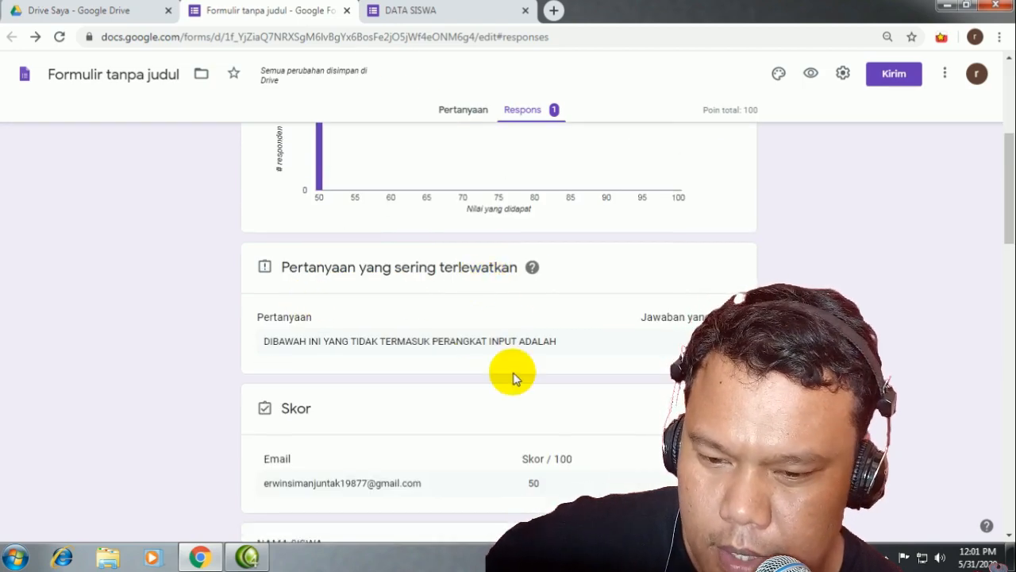
pyautogui.scroll(-3, 512, 377)
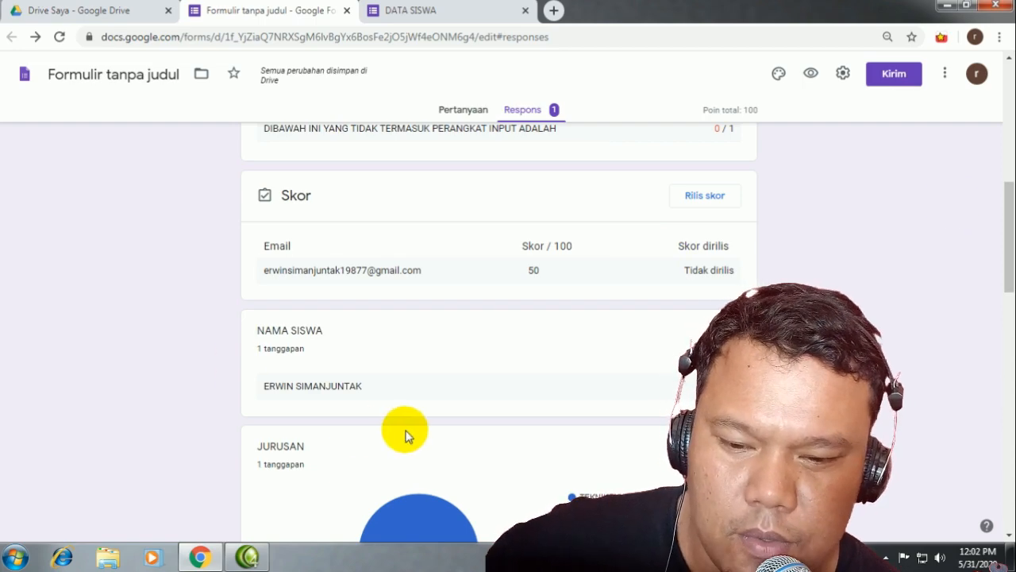
pyautogui.scroll(-8, 341, 423)
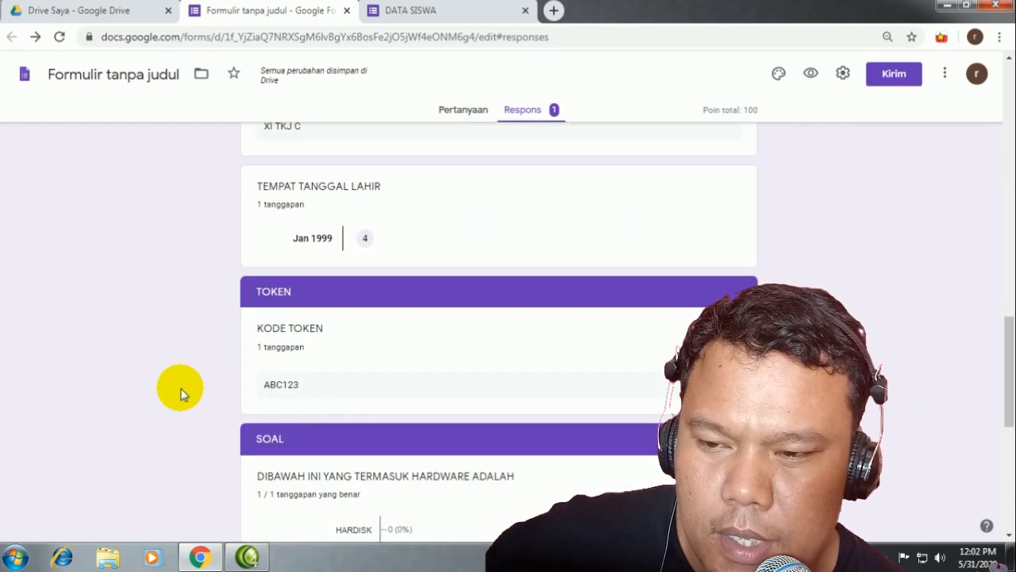
pyautogui.scroll(-3, 275, 316)
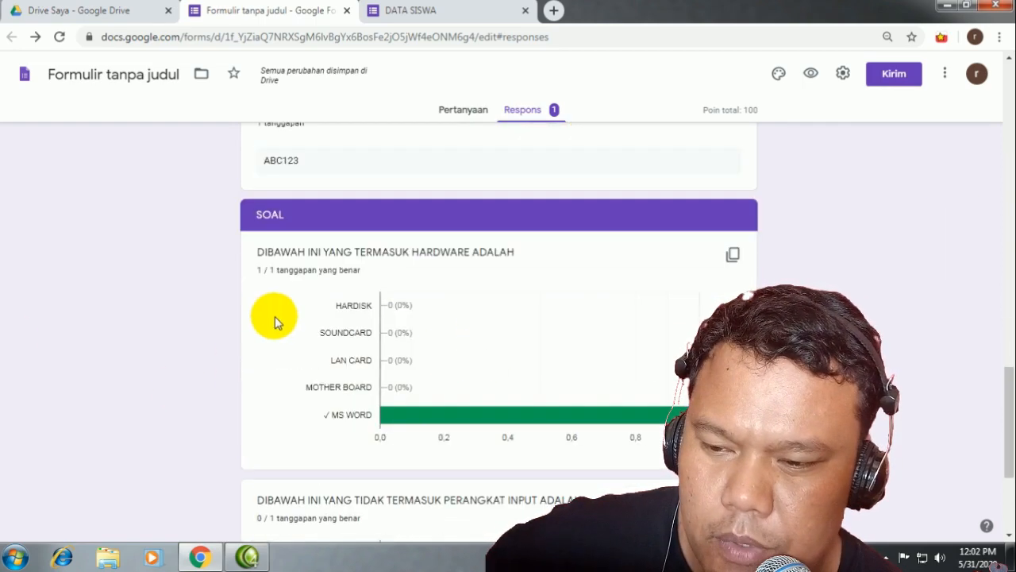
pyautogui.scroll(-3, 374, 531)
pyautogui.scroll(18, 403, 492)
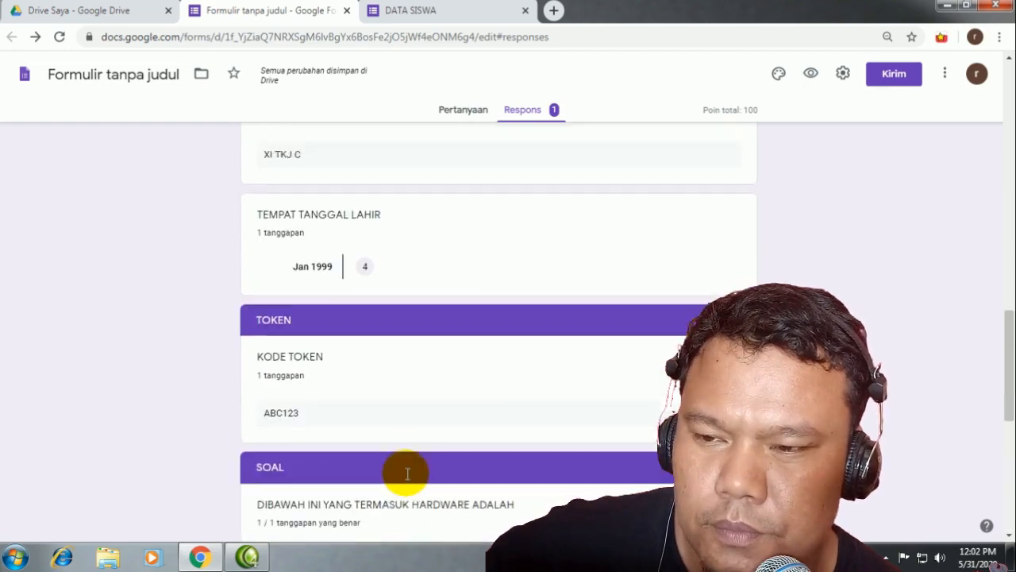
pyautogui.scroll(-5, 377, 450)
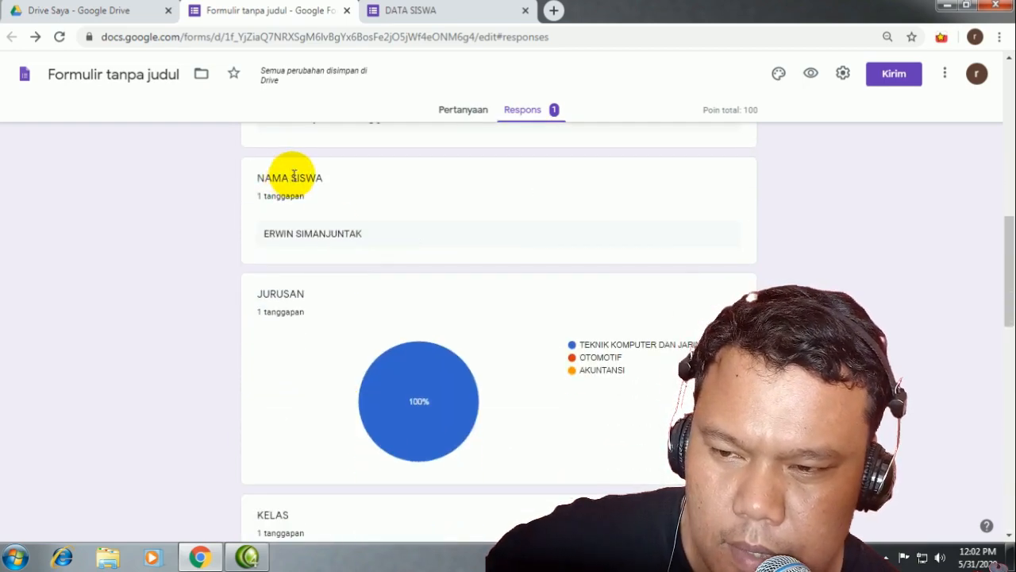
pyautogui.scroll(4, 489, 305)
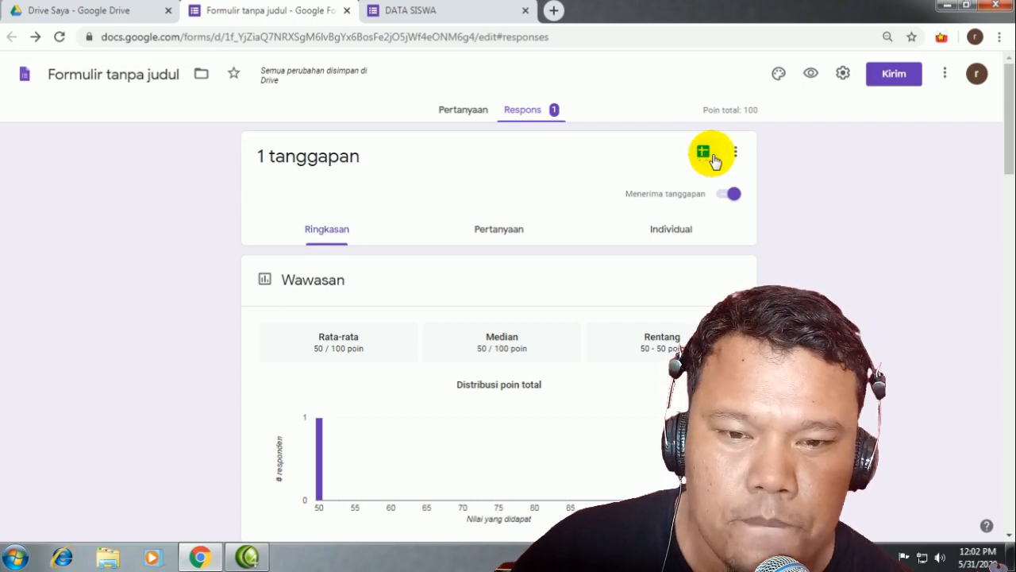
# Step: Link the responses to a new spreadsheet using 'Buat spreadsheet baru'
pyautogui.click(736, 153)
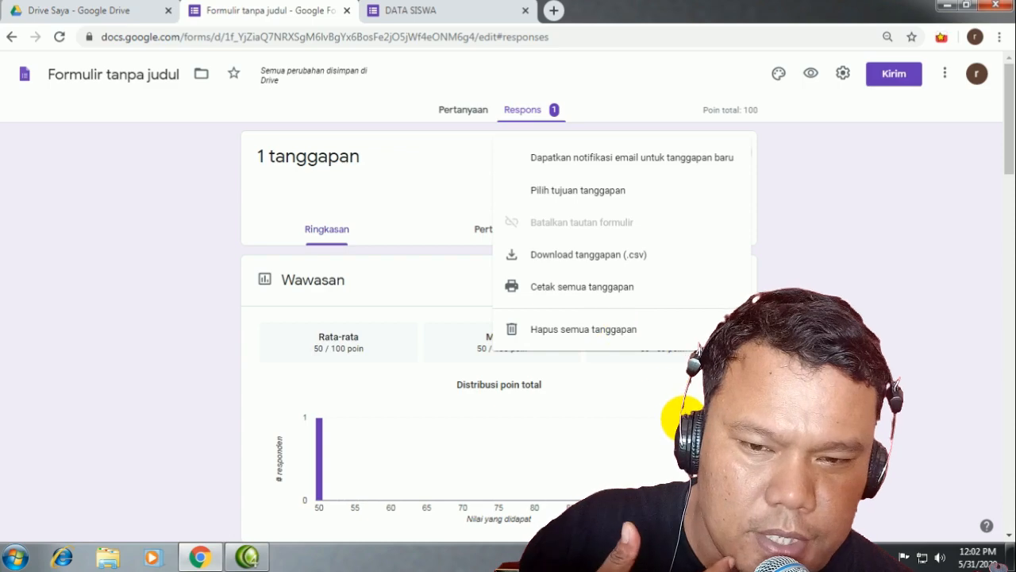
pyautogui.click(678, 414)
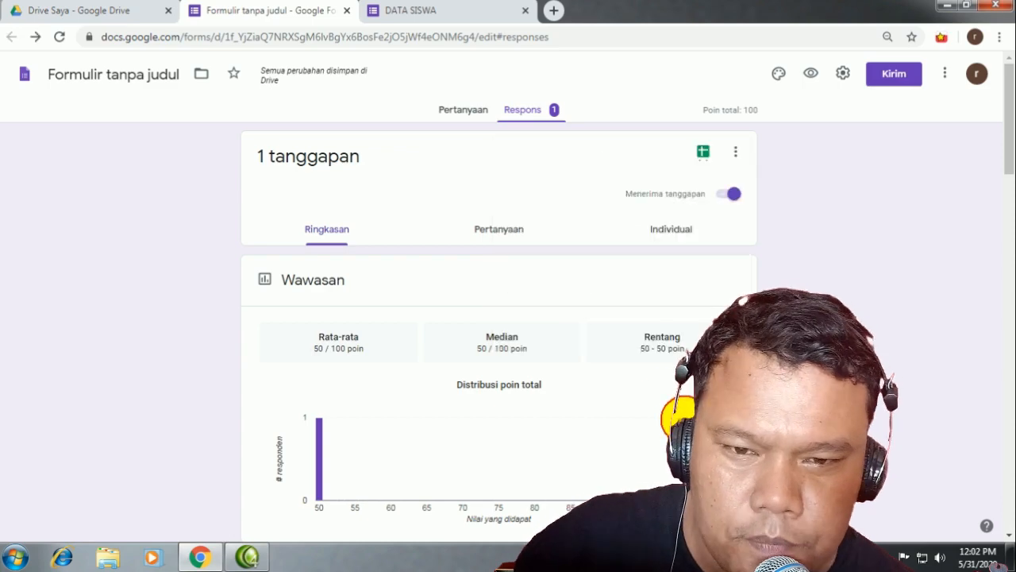
pyautogui.click(704, 155)
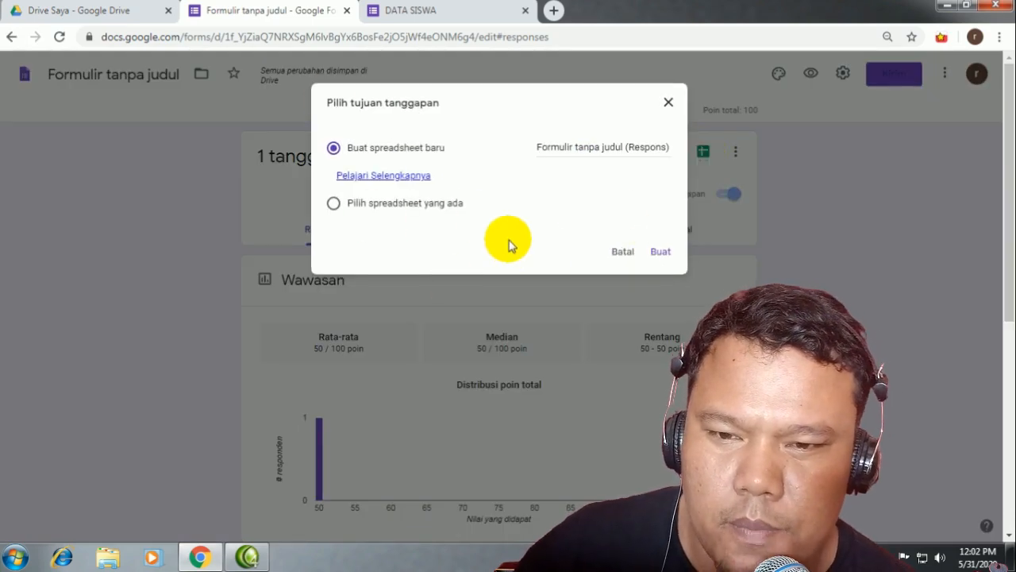
pyautogui.click(656, 251)
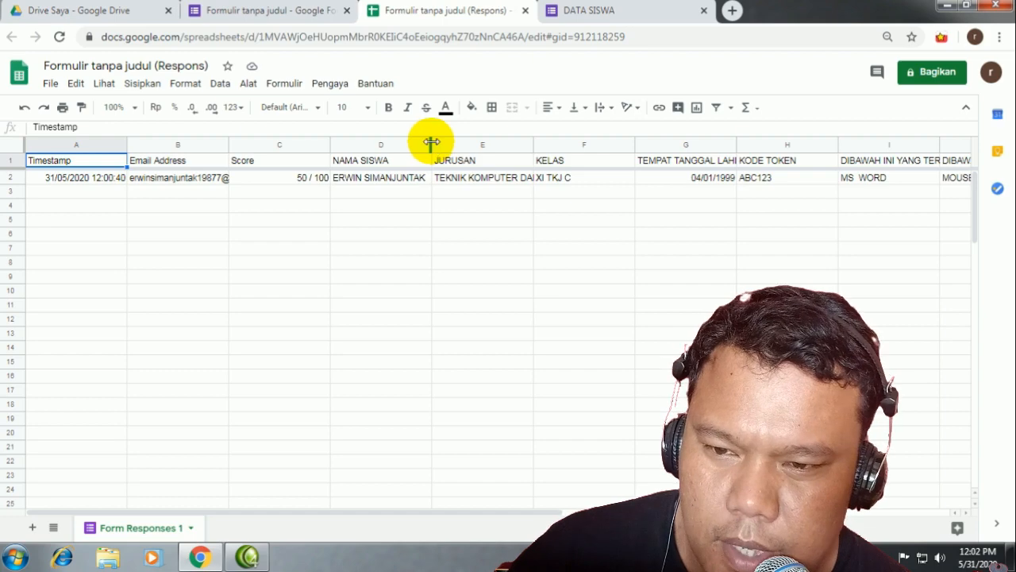
# Step: Widen column D (NAMA SISWA), inspect the response cells, then close the Sheets tab
pyautogui.moveTo(431, 143)
pyautogui.mouseDown()
pyautogui.moveTo(464, 141)
pyautogui.moveTo(446, 143)
pyautogui.mouseUp()
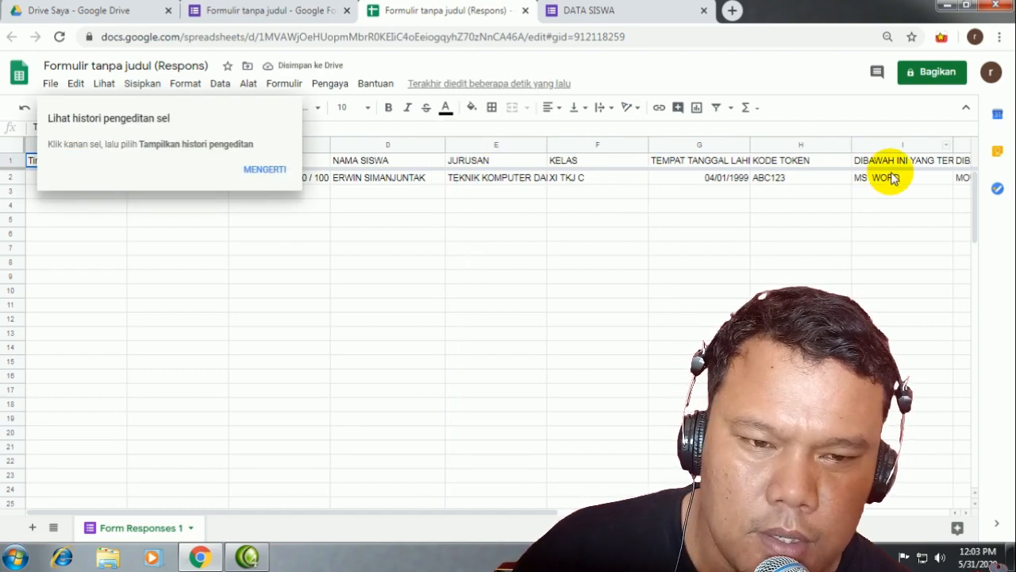
pyautogui.click(262, 170)
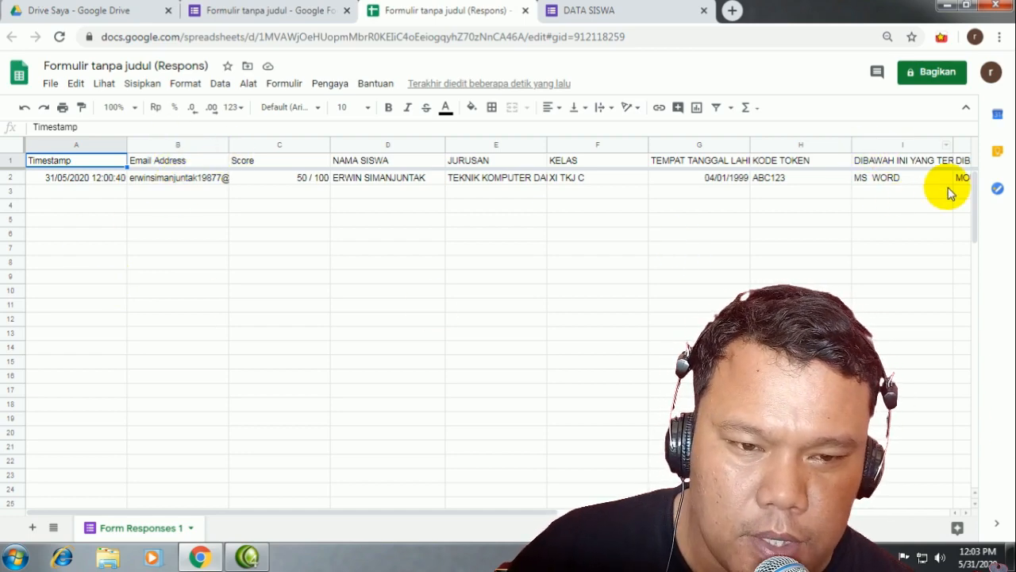
pyautogui.click(895, 143)
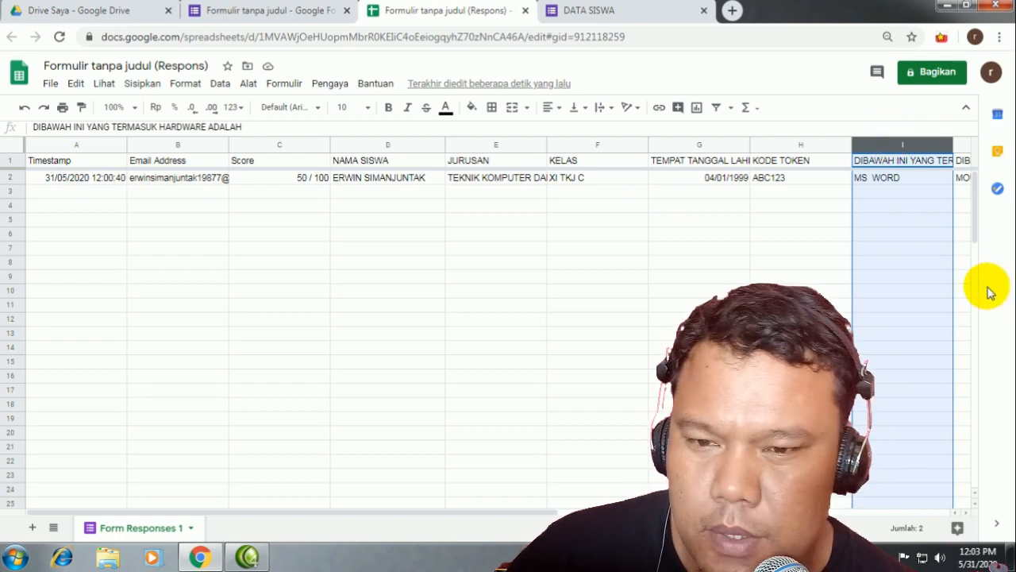
pyautogui.click(270, 222)
pyautogui.click(417, 223)
pyautogui.click(493, 222)
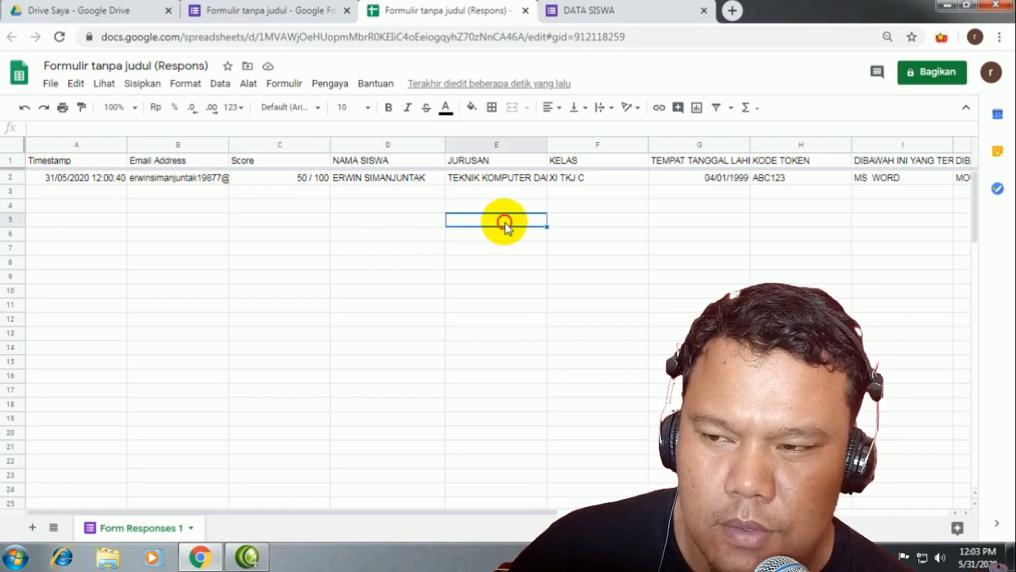
pyautogui.click(662, 235)
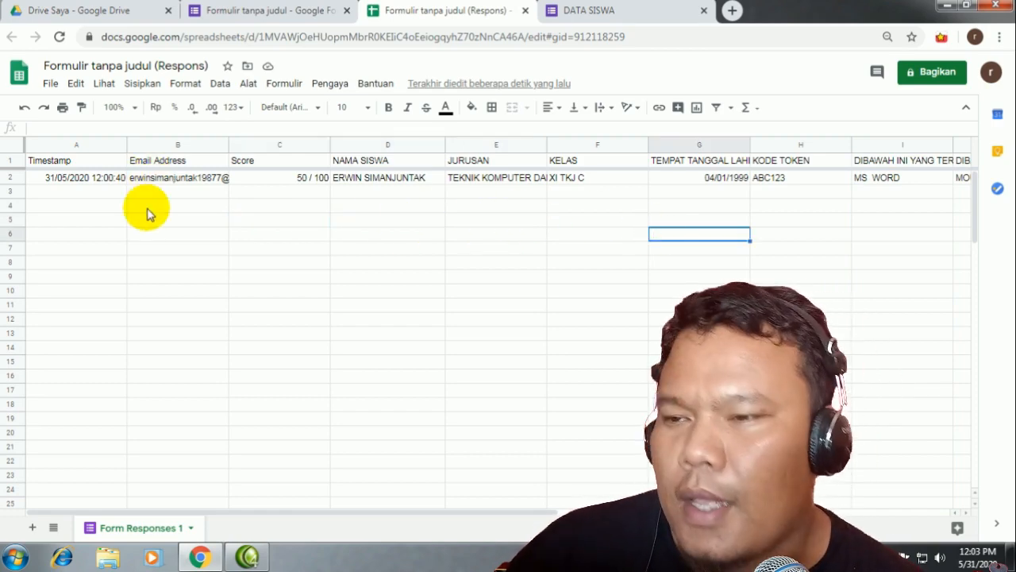
pyautogui.click(147, 208)
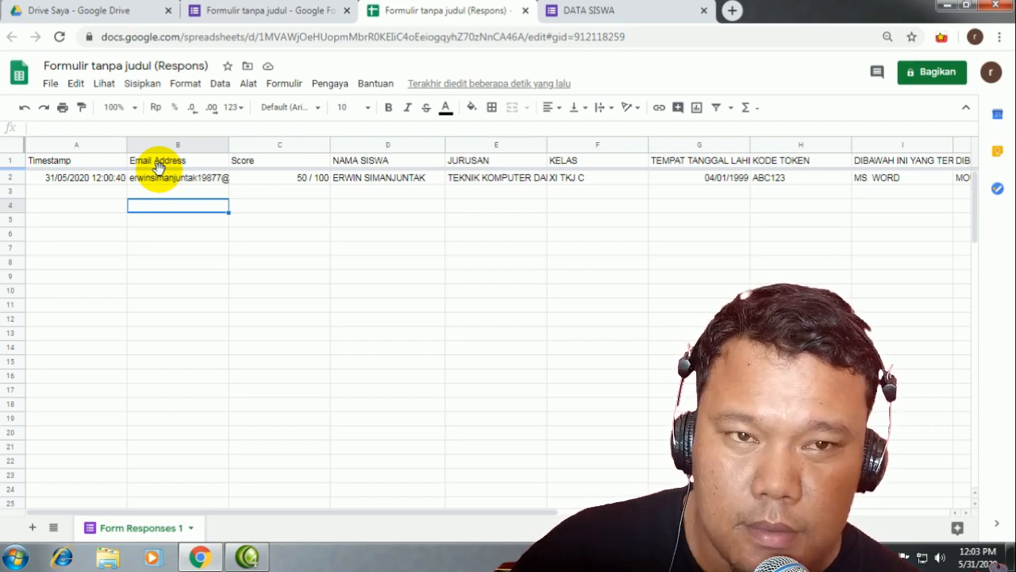
pyautogui.click(45, 180)
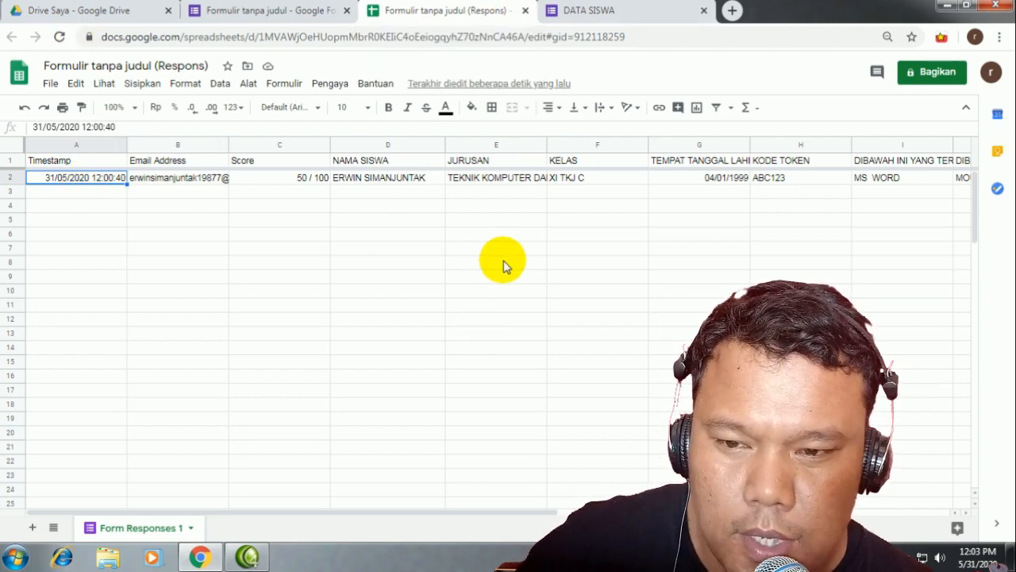
pyautogui.click(524, 11)
# Step: Close the DATA SISWA confirmation tab and return to the Pertanyaan view of the editor
pyautogui.click(453, 11)
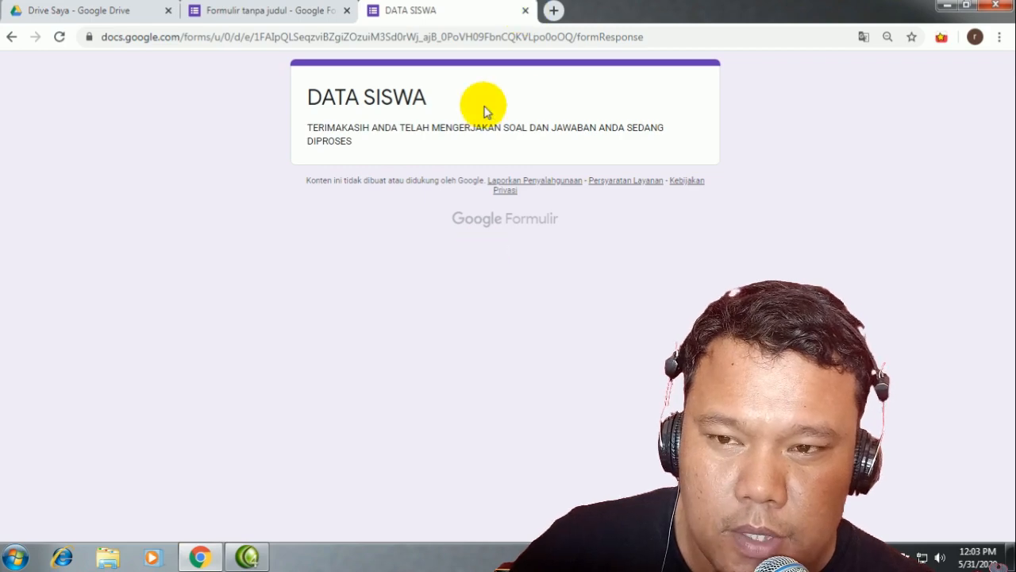
pyautogui.click(525, 11)
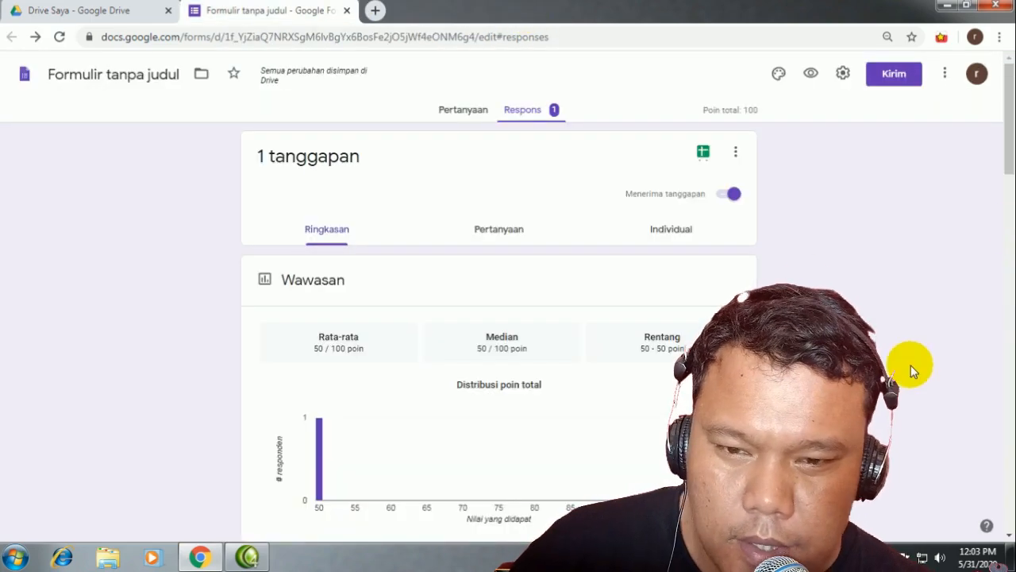
pyautogui.scroll(-5, 383, 284)
pyautogui.scroll(-8, 389, 285)
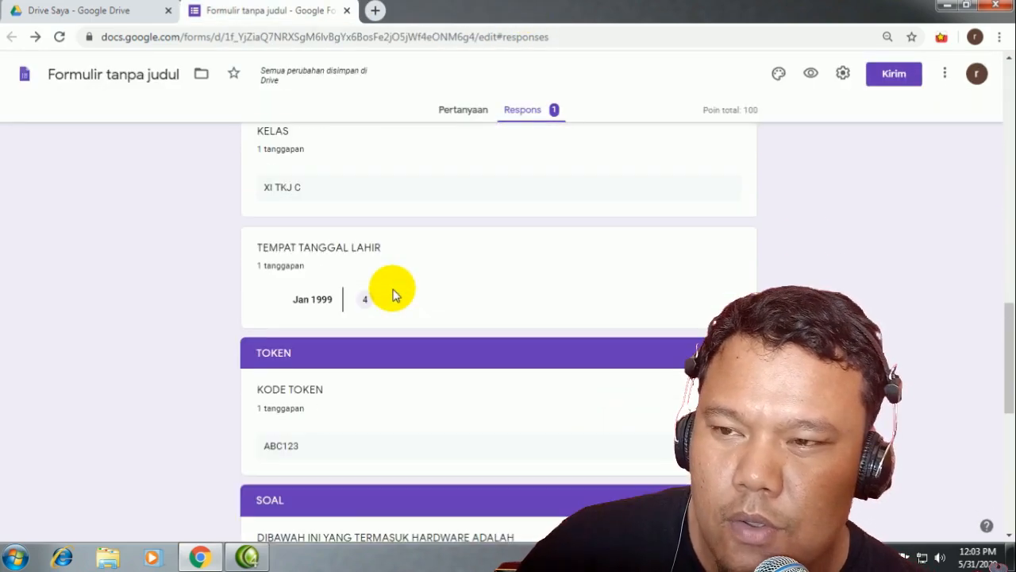
pyautogui.scroll(12, 412, 289)
pyautogui.scroll(3, 442, 292)
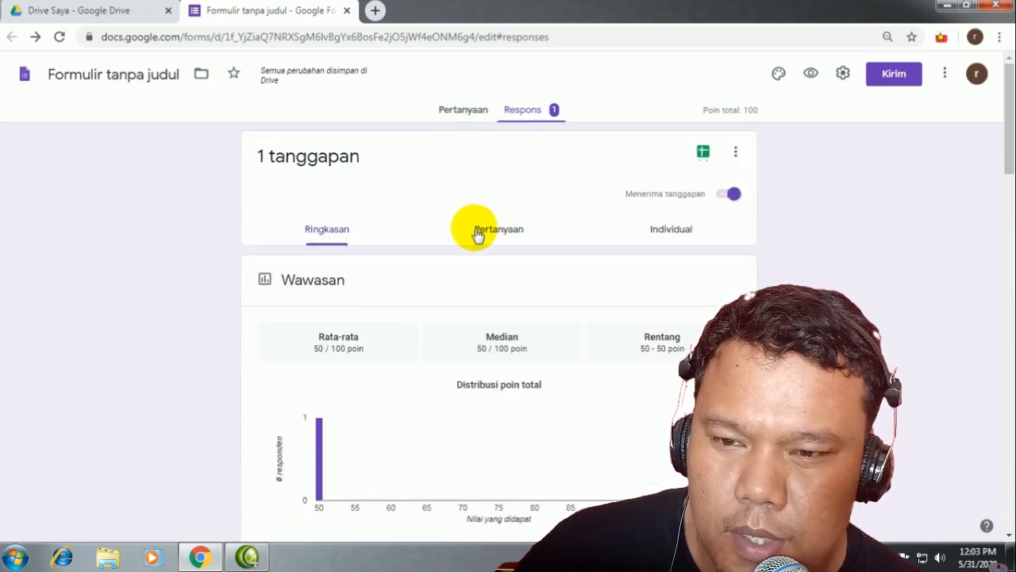
pyautogui.click(467, 113)
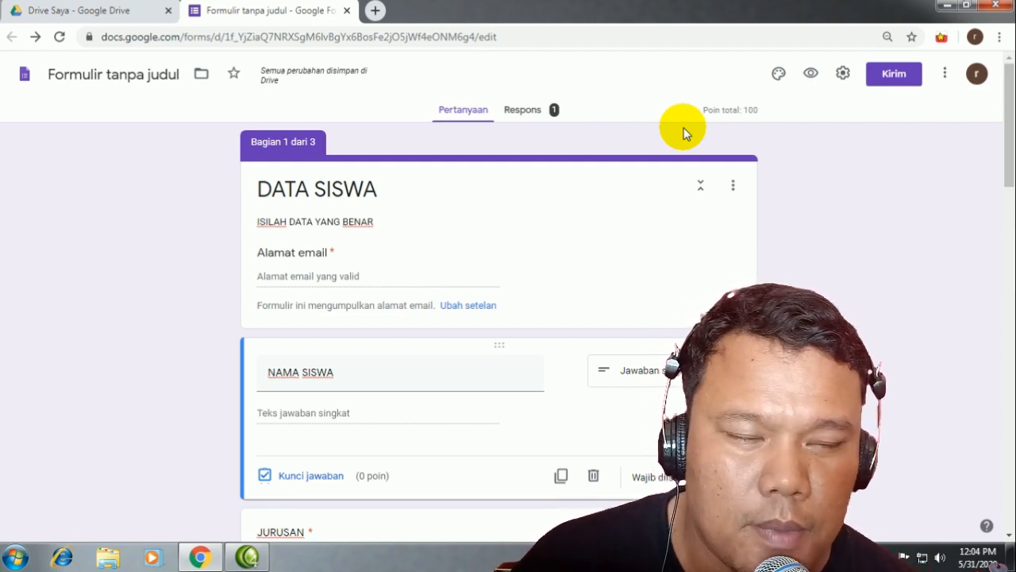
pyautogui.click(890, 75)
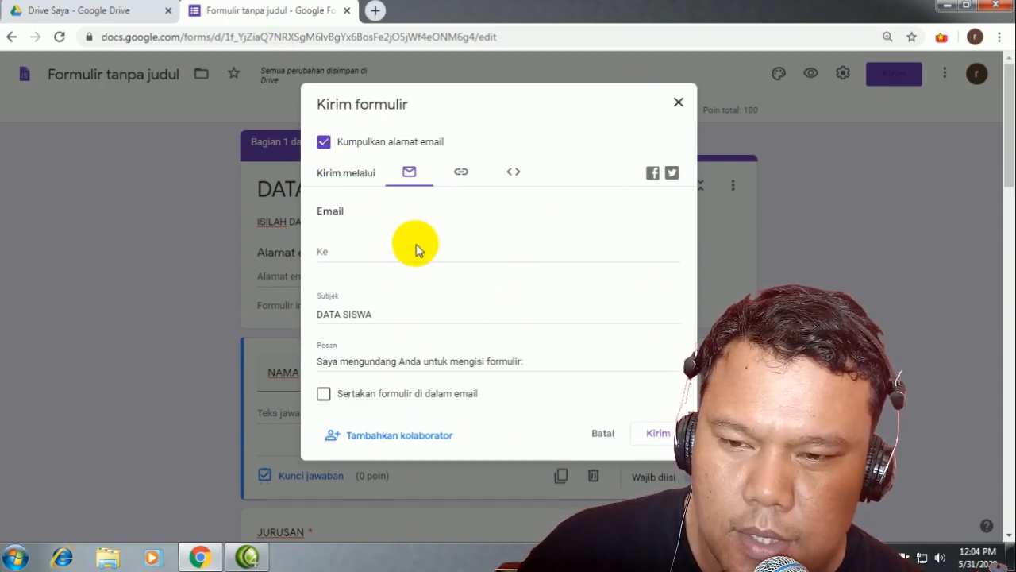
pyautogui.click(461, 173)
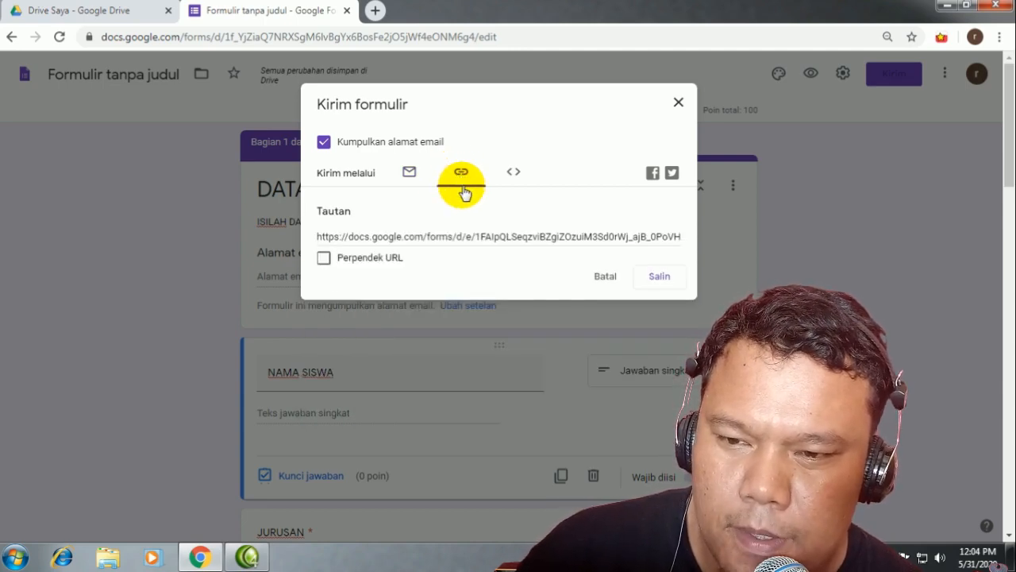
pyautogui.click(318, 237)
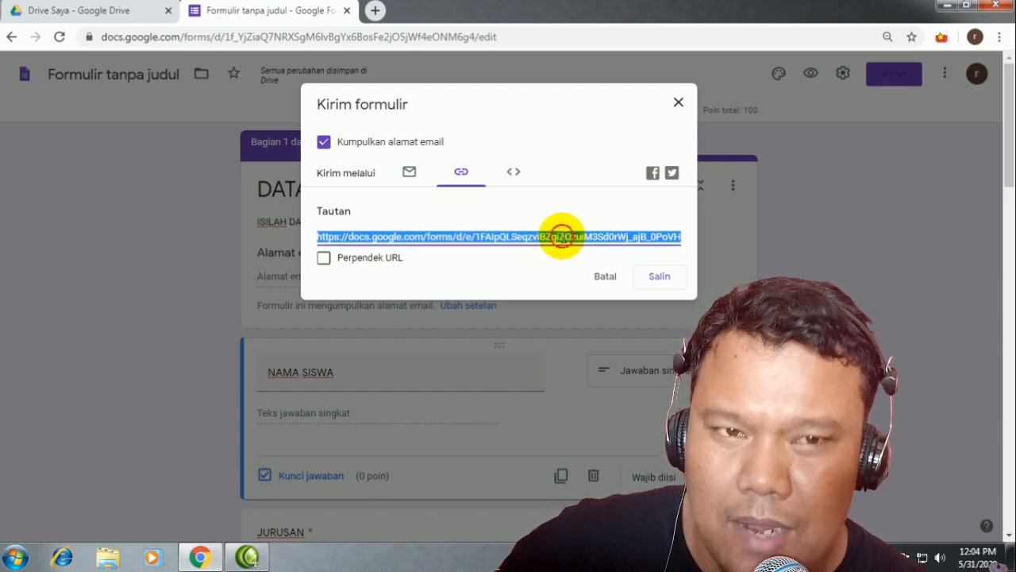
pyautogui.click(562, 236)
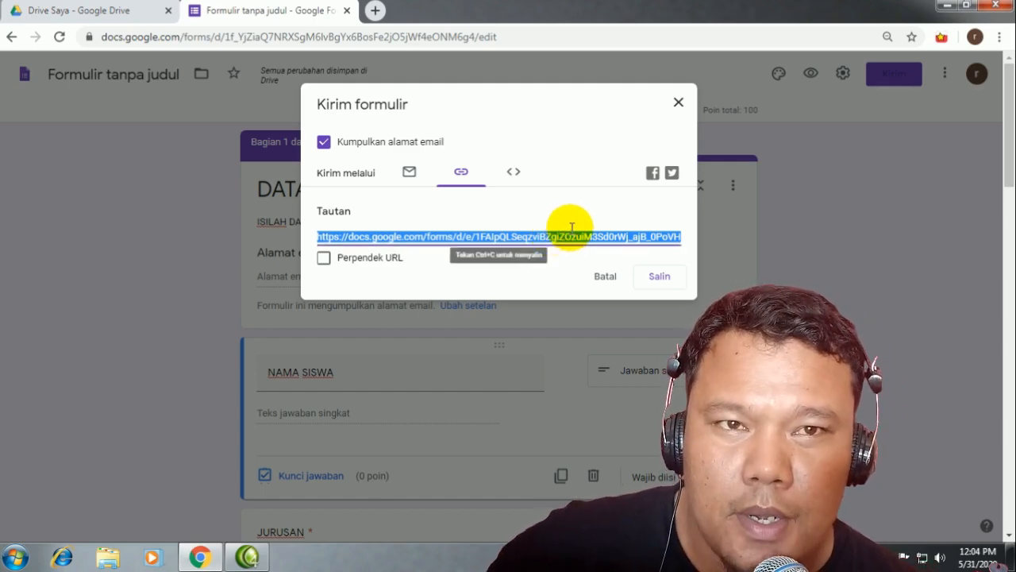
pyautogui.click(324, 260)
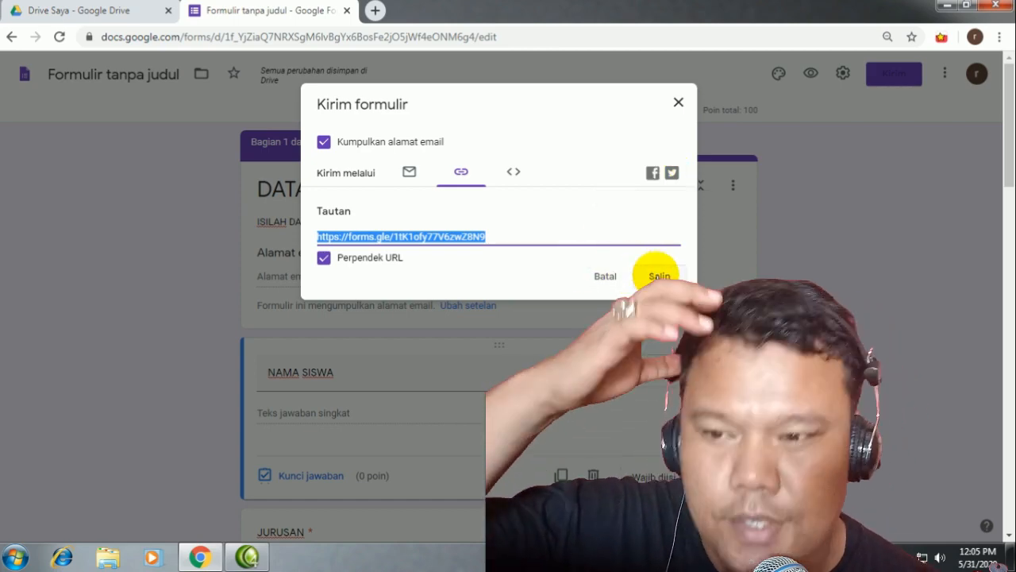
pyautogui.click(650, 275)
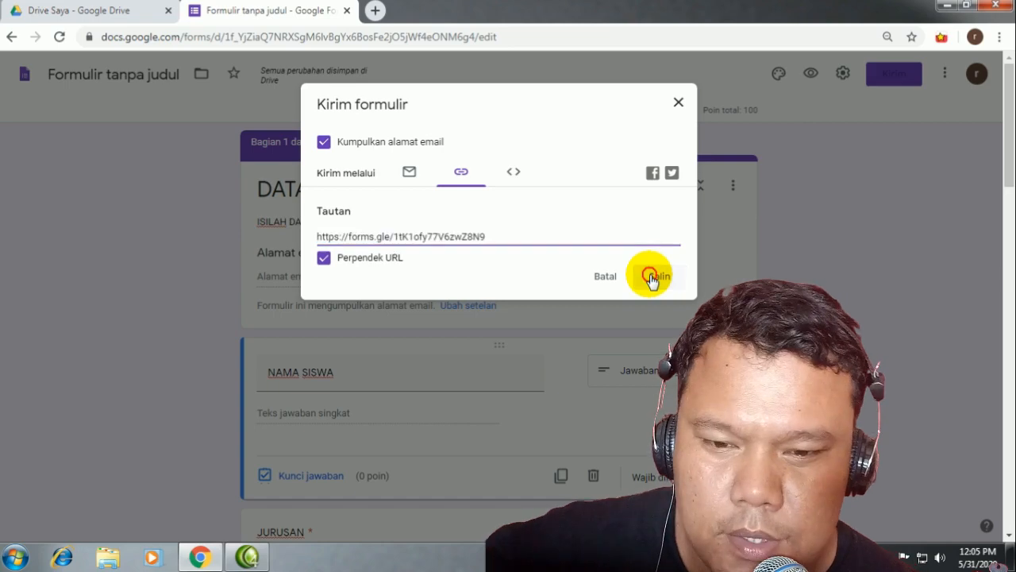
pyautogui.click(679, 104)
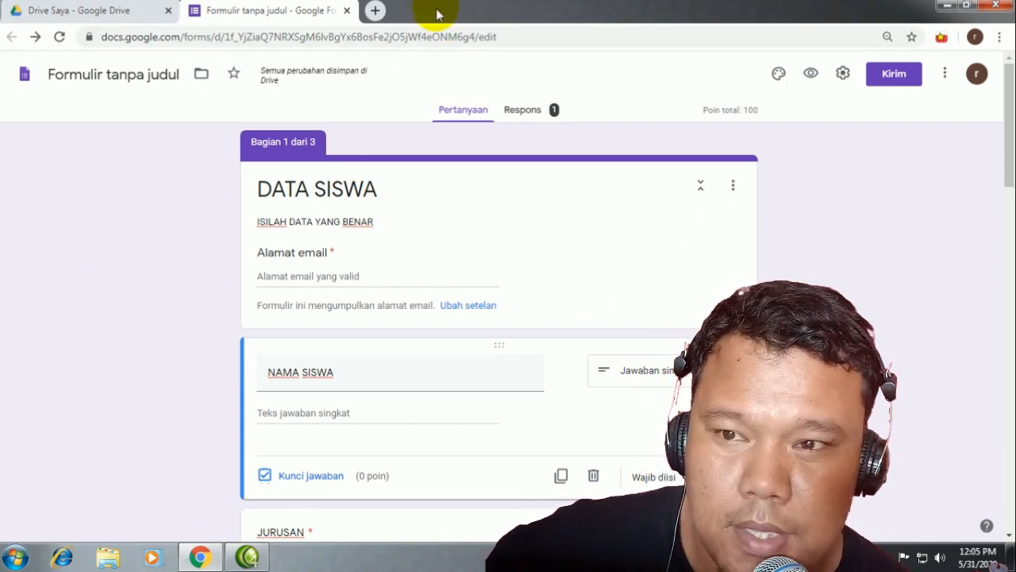
# Step: Open a new browser tab and launch Microsoft Word 2007 from the Start menu
pyautogui.click(377, 11)
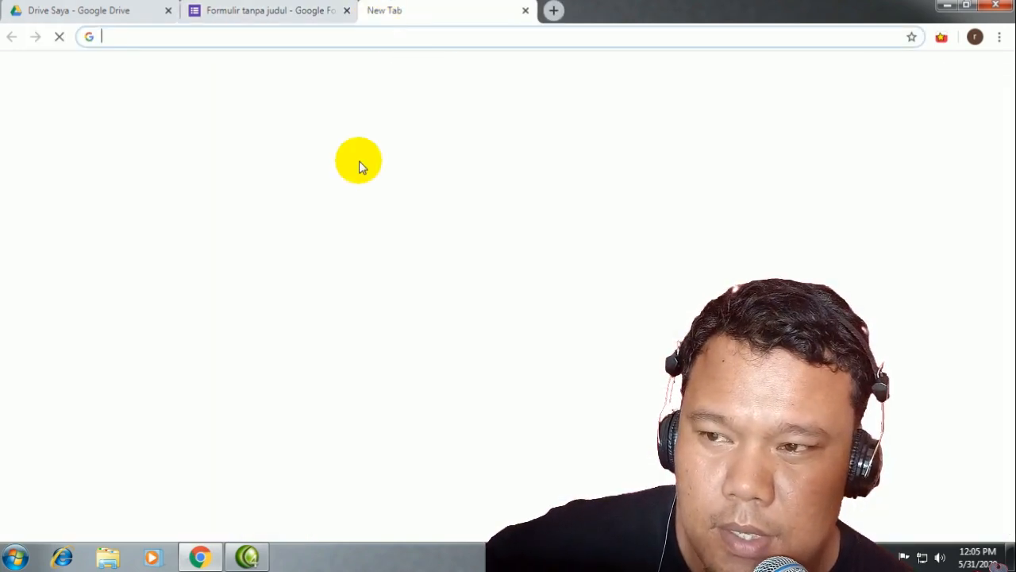
pyautogui.click(6, 561)
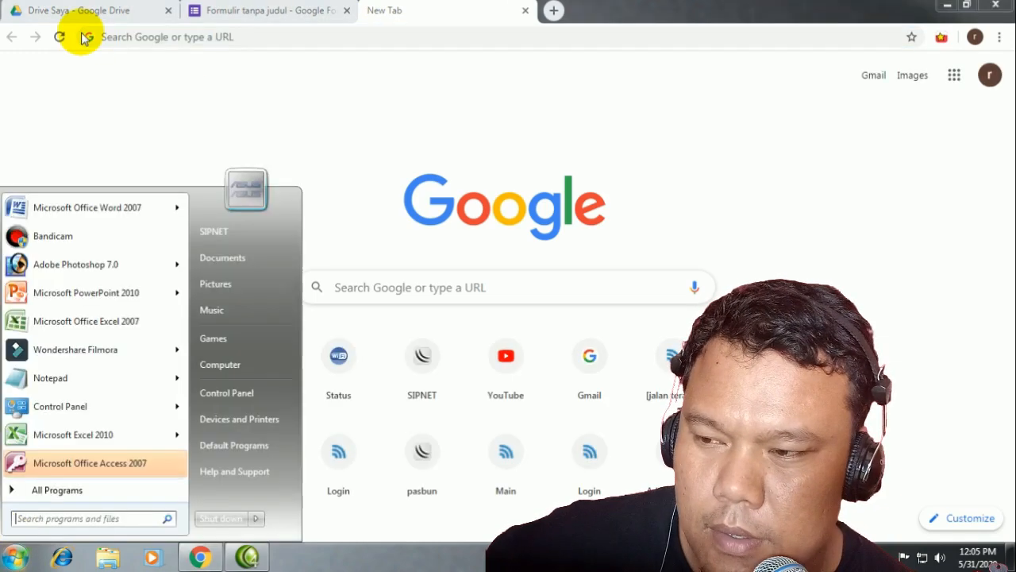
pyautogui.moveTo(102, 220)
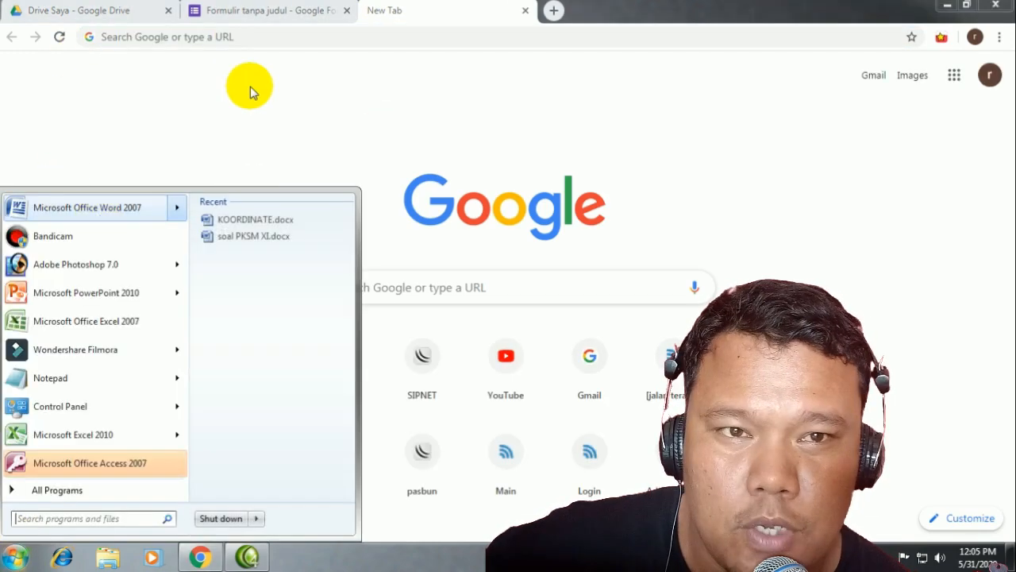
pyautogui.click(89, 209)
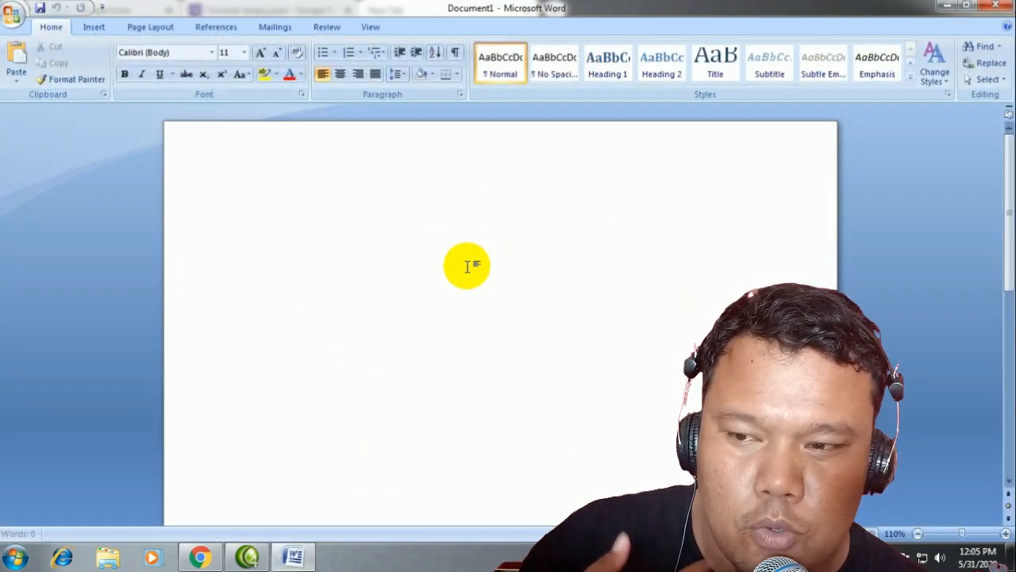
pyautogui.rightClick(299, 228)
pyautogui.click(545, 270)
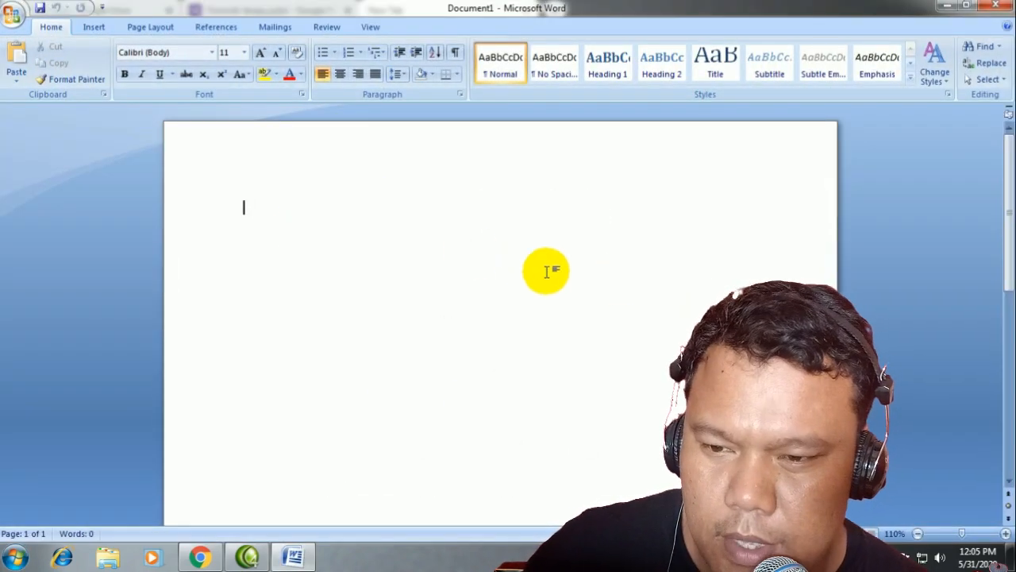
pyautogui.rightClick(460, 244)
pyautogui.click(487, 288)
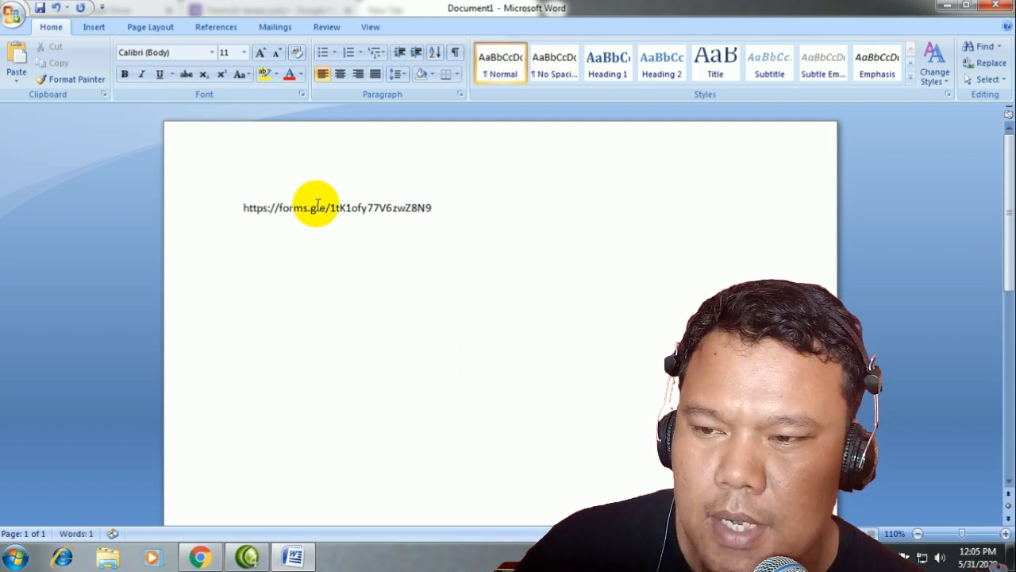
pyautogui.tripleClick(302, 223)
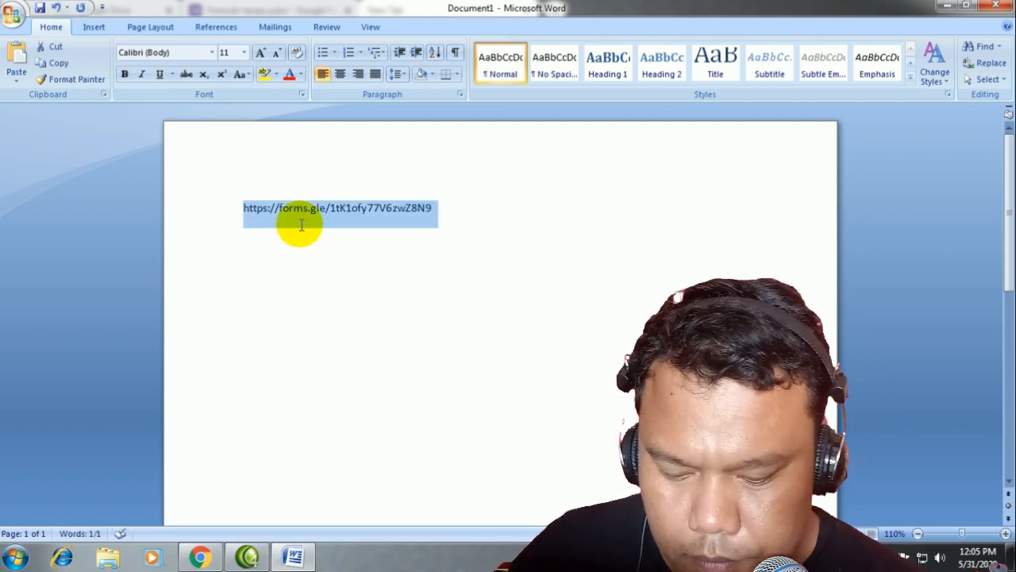
pyautogui.click(431, 226)
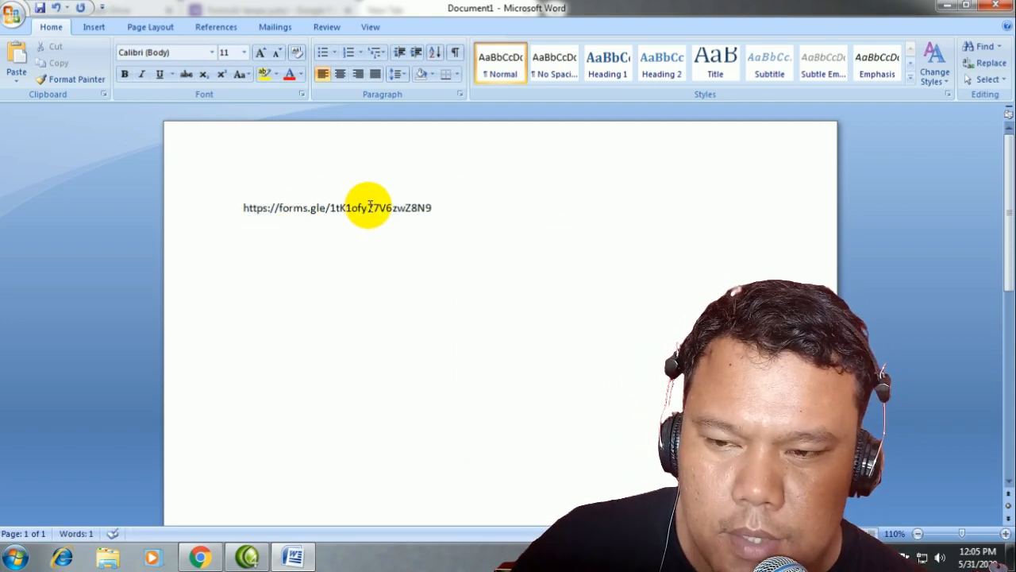
pyautogui.moveTo(431, 211); pyautogui.dragTo(226, 212)
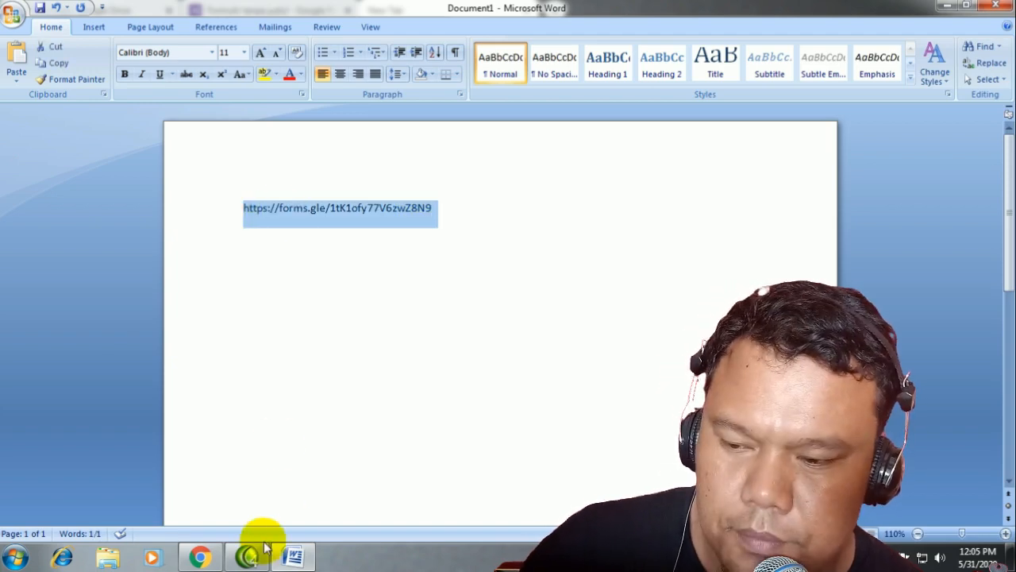
pyautogui.click(195, 557)
# Step: Open the pasted short link in the new tab, which shows 'Anda sudah menanggapi', then return to the form
pyautogui.click(373, 43)
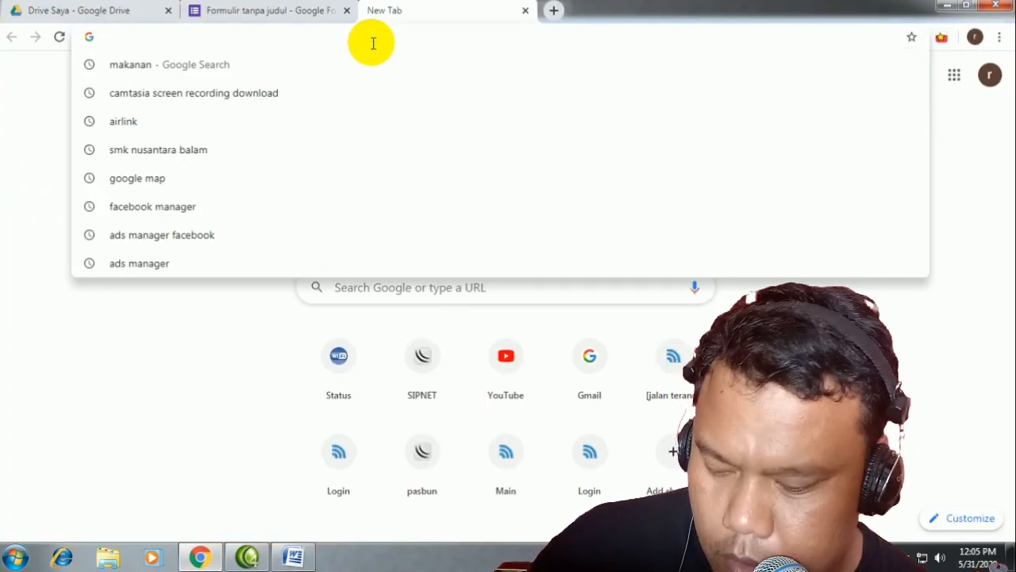
pyautogui.hotkey('ctrl', 'v')
pyautogui.press('Return')
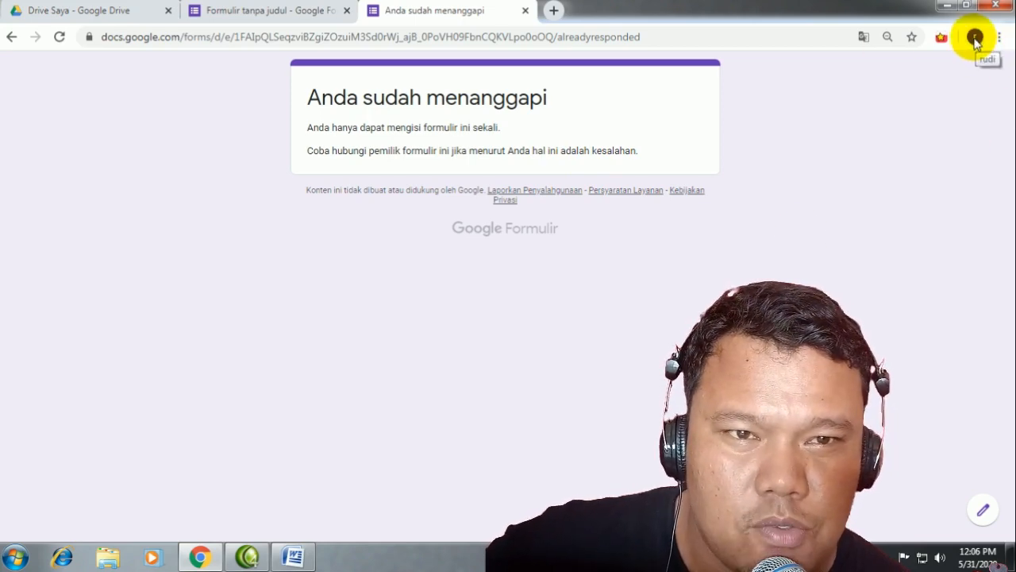
pyautogui.click(265, 11)
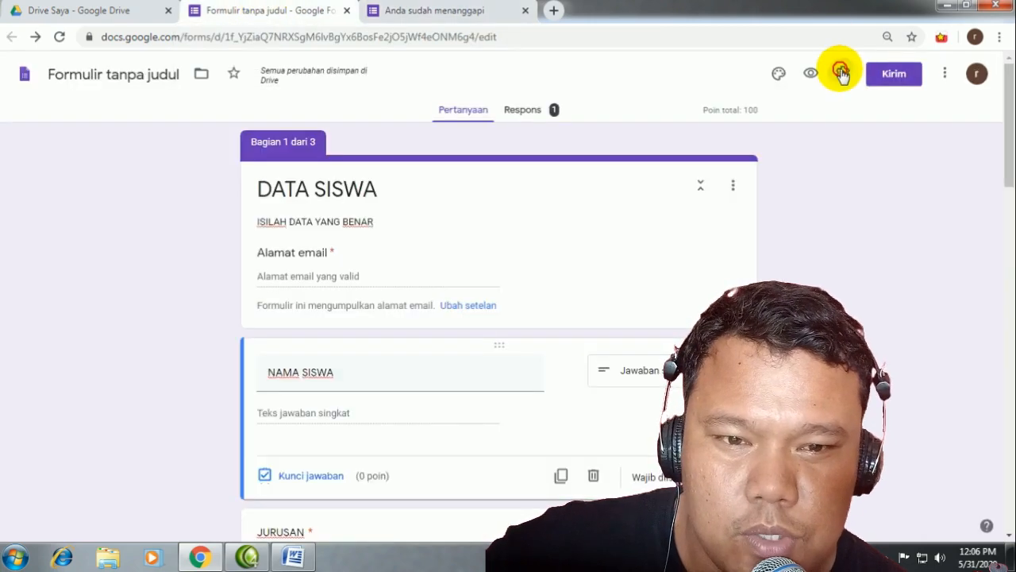
pyautogui.click(842, 73)
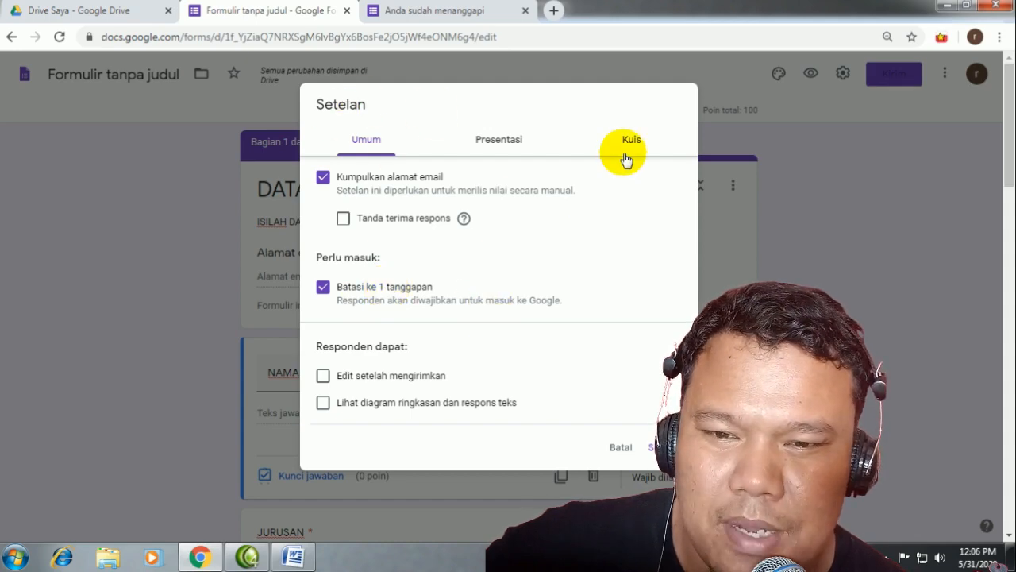
pyautogui.click(844, 199)
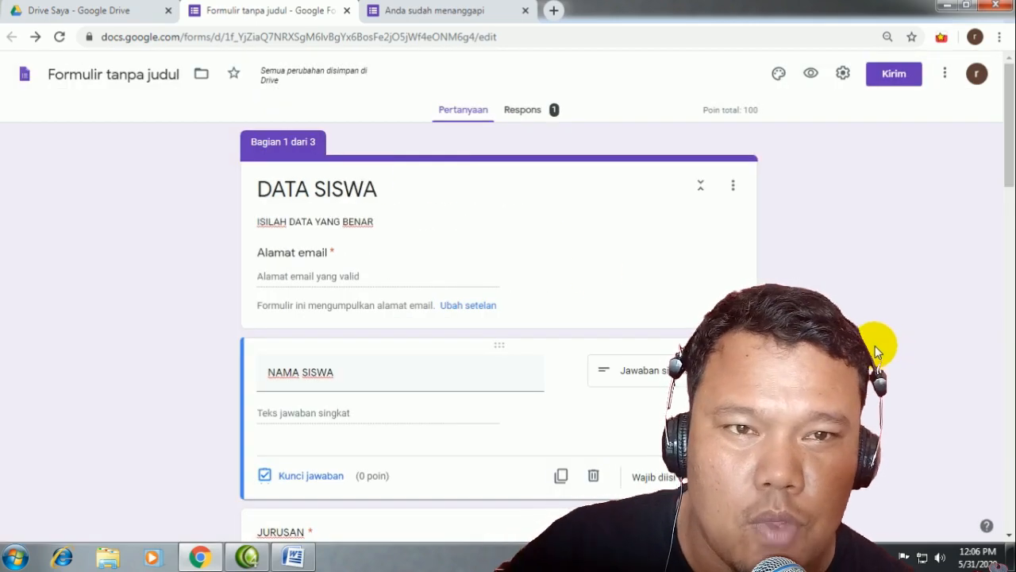